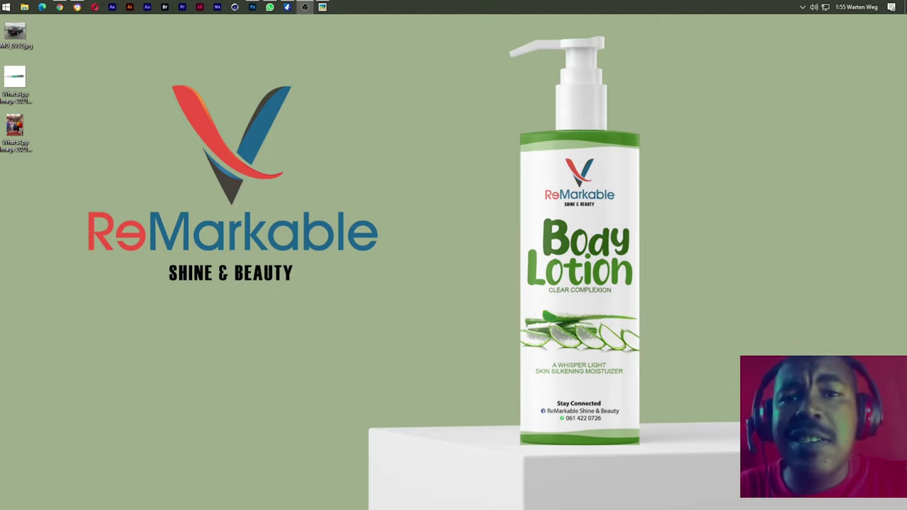
# Start a new document from the PullUp Banner preset at 850 × 2000 mm and 75 ppi
pyautogui.click(251, 6)
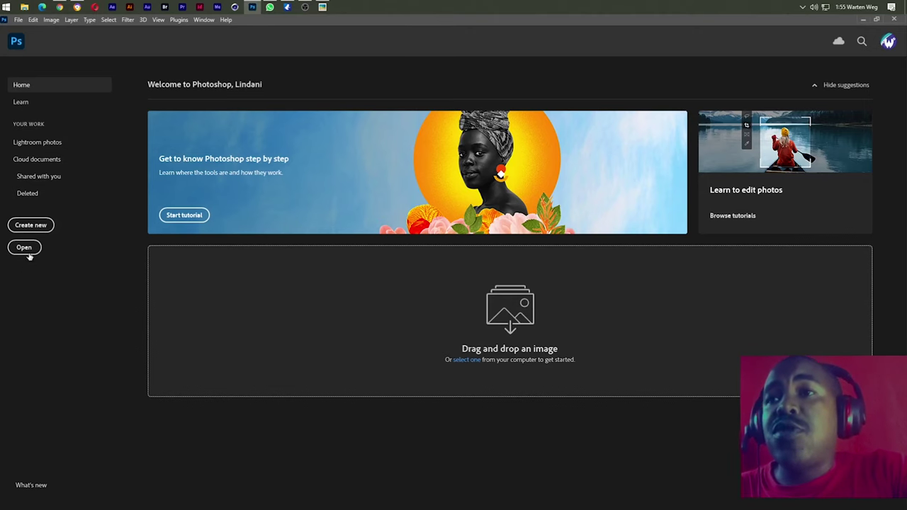
pyautogui.click(34, 227)
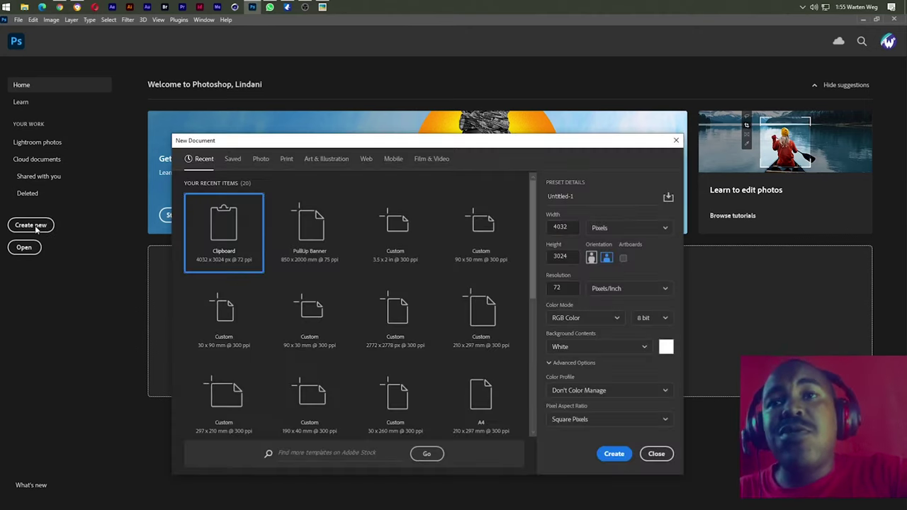
pyautogui.click(307, 261)
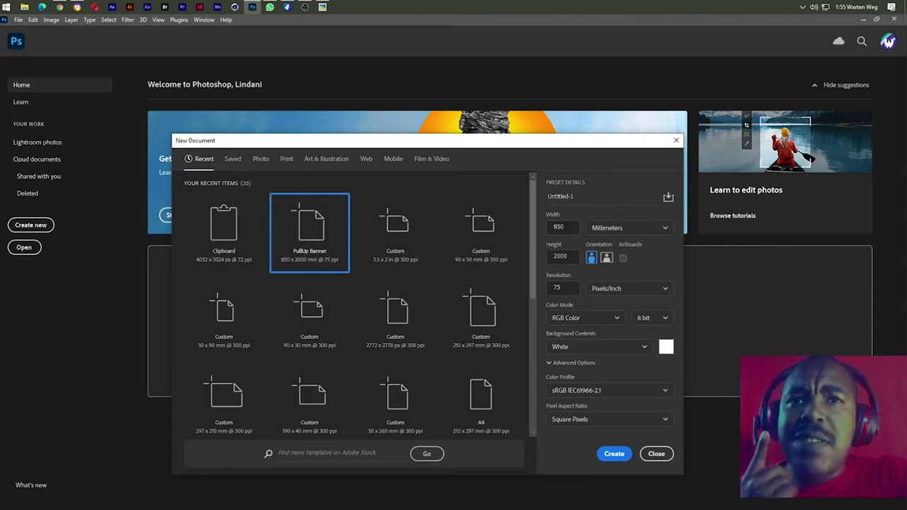
pyautogui.moveTo(568, 227); pyautogui.dragTo(541, 234)
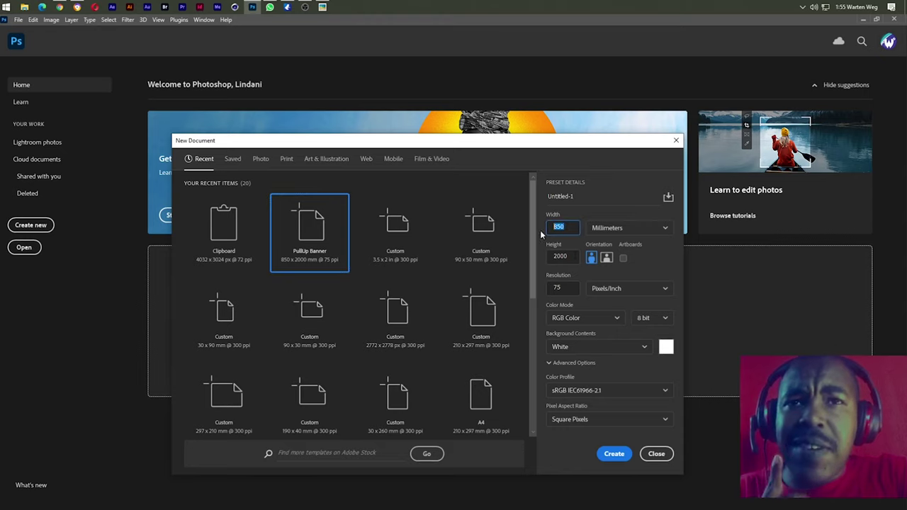
pyautogui.click(559, 256)
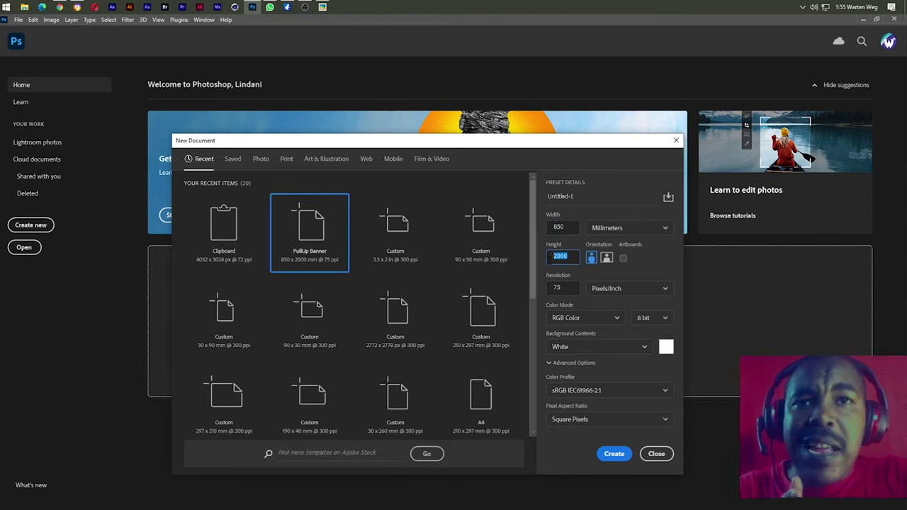
pyautogui.click(566, 287)
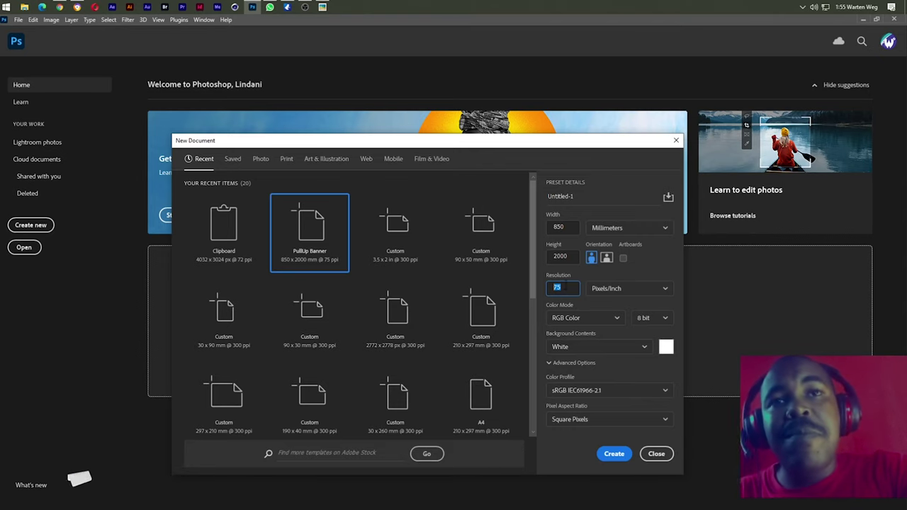
# Name the document 'Banner' and create it
pyautogui.click(566, 197)
pyautogui.write('Bann')
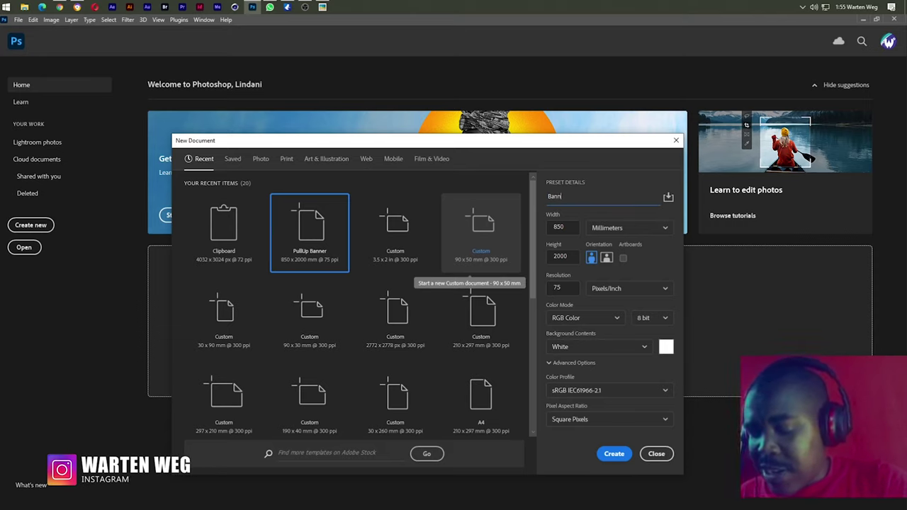
pyautogui.write('er')
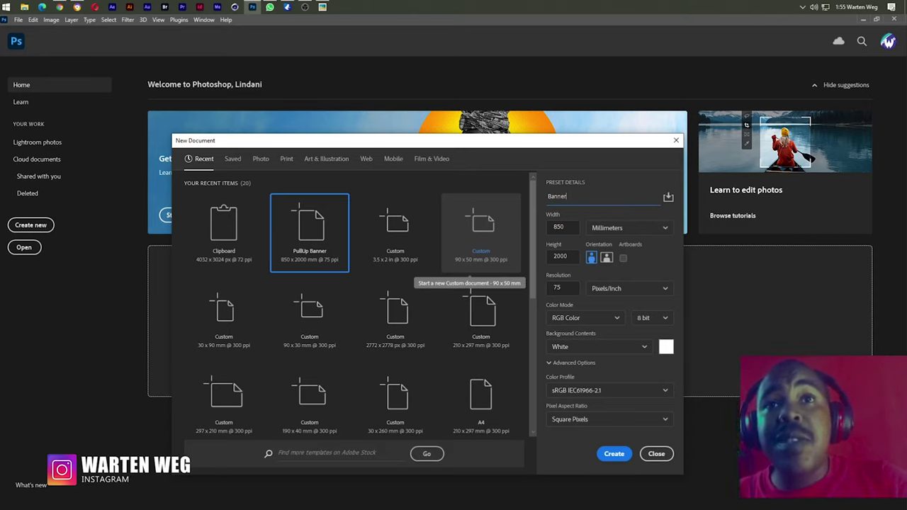
pyautogui.click(613, 455)
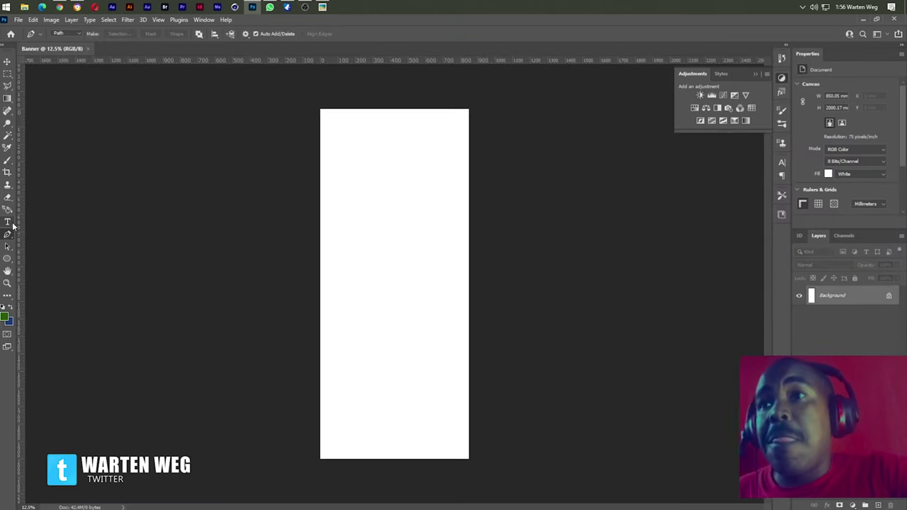
# Draw a four-point curved path that sweeps from the lower right around to the top left
pyautogui.moveTo(481, 401); pyautogui.dragTo(495, 408)
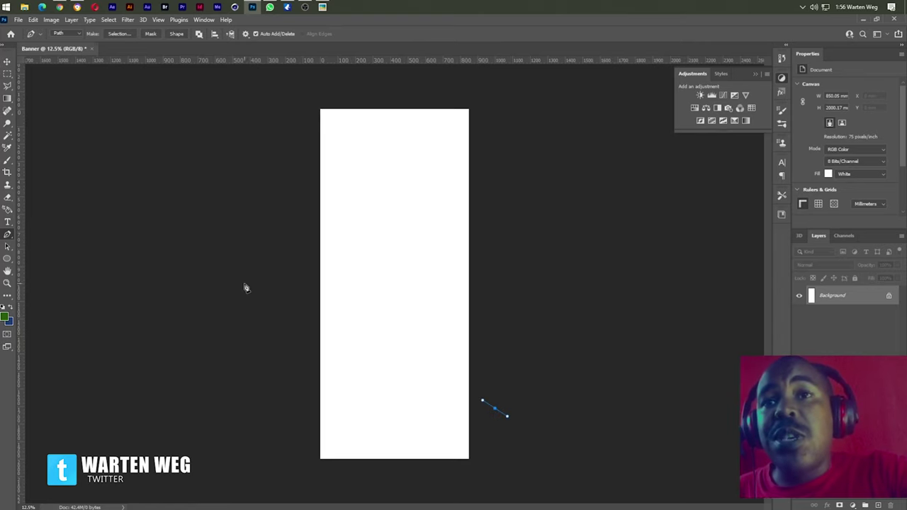
pyautogui.moveTo(227, 265); pyautogui.dragTo(121, 301)
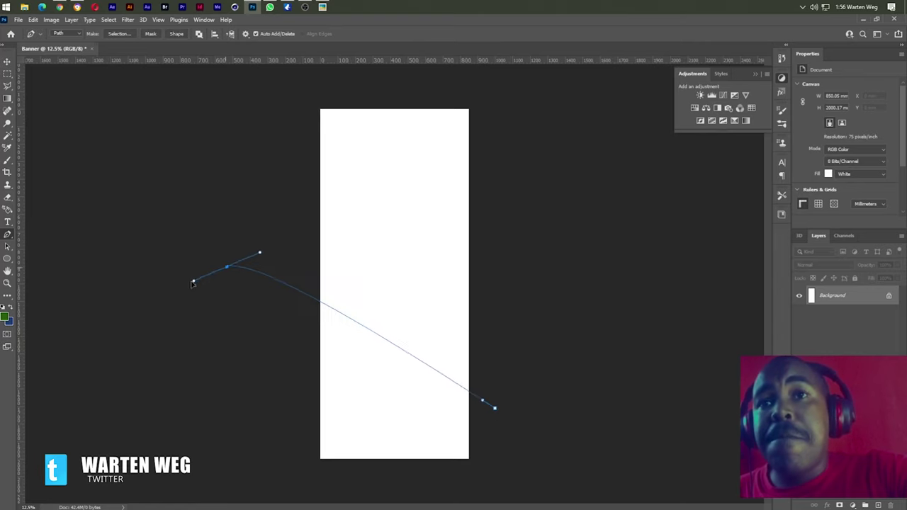
pyautogui.click(211, 183)
pyautogui.moveTo(535, 329)
pyautogui.mouseDown()
pyautogui.moveTo(547, 394)
pyautogui.moveTo(652, 499)
pyautogui.mouseUp()
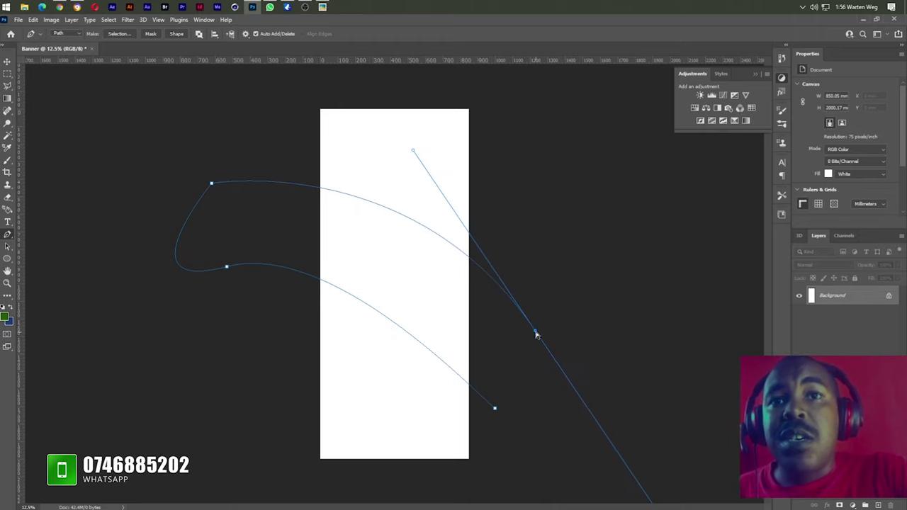
# Reshape the path by moving the lower-right and top-left points and lengthening the left curve
pyautogui.moveTo(535, 330); pyautogui.dragTo(515, 347)
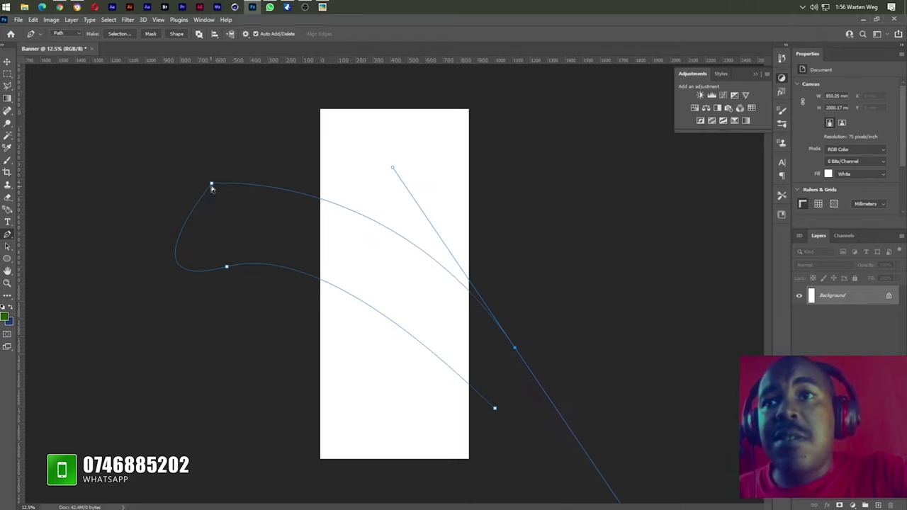
pyautogui.moveTo(211, 184); pyautogui.dragTo(209, 128)
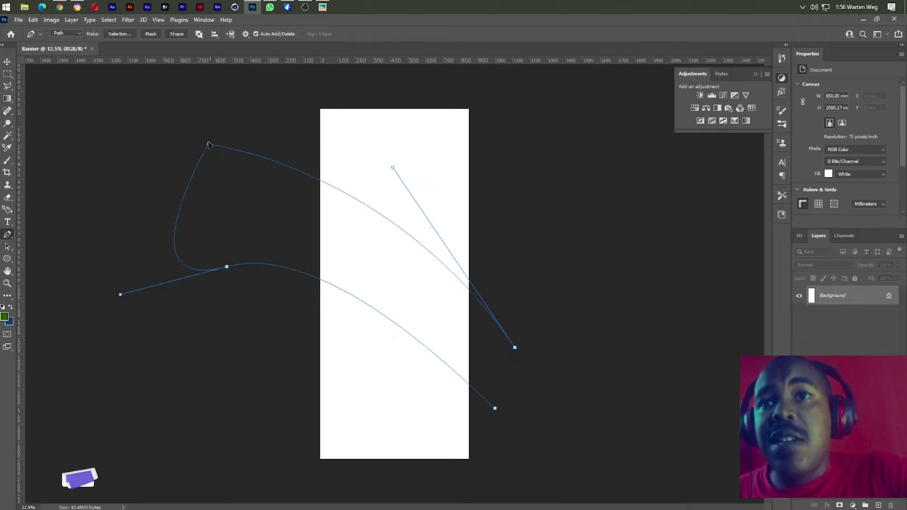
pyautogui.click(227, 267)
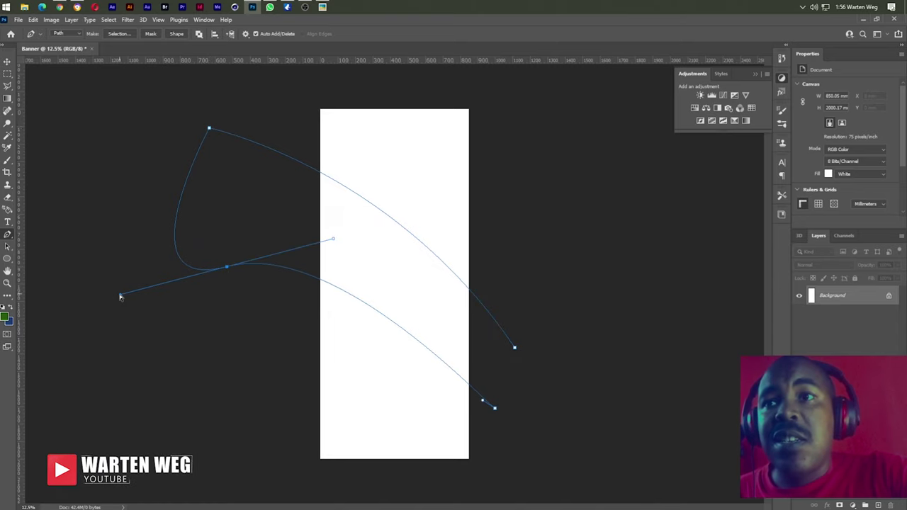
pyautogui.moveTo(120, 294); pyautogui.dragTo(55, 382)
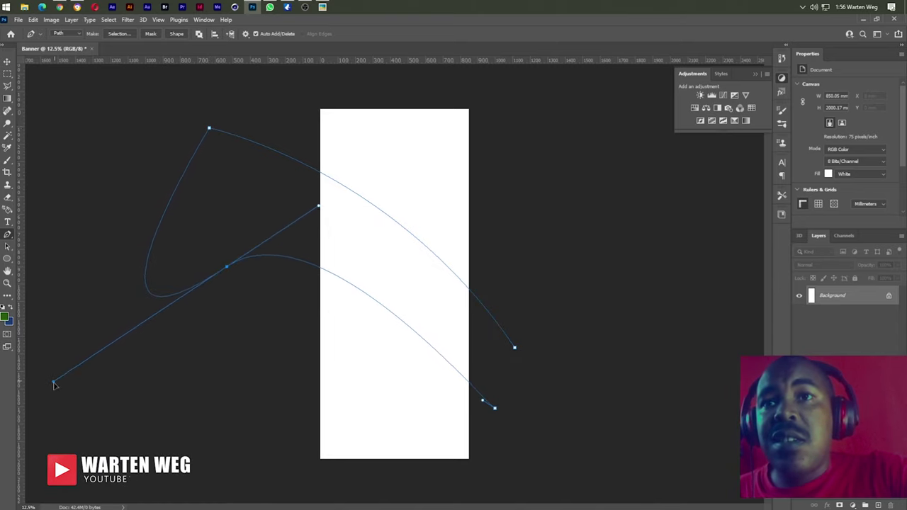
pyautogui.moveTo(515, 350); pyautogui.dragTo(598, 440)
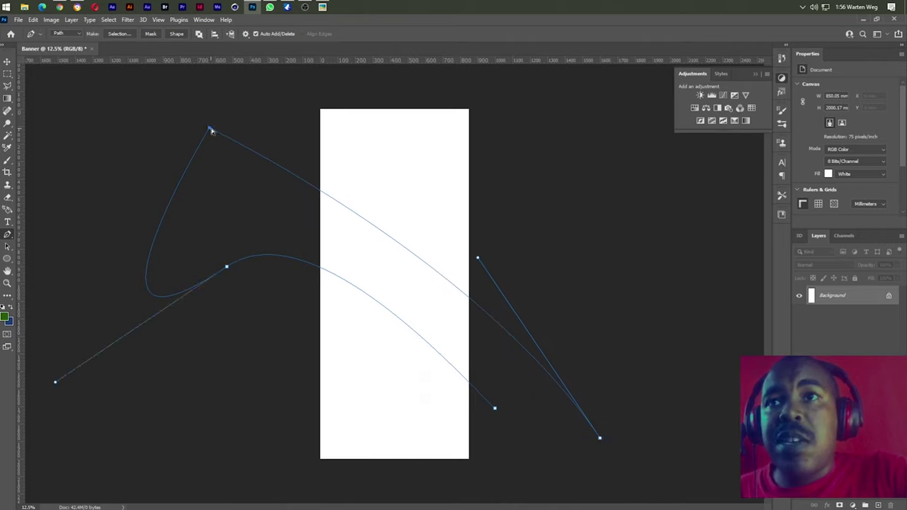
pyautogui.moveTo(209, 131); pyautogui.dragTo(247, 112)
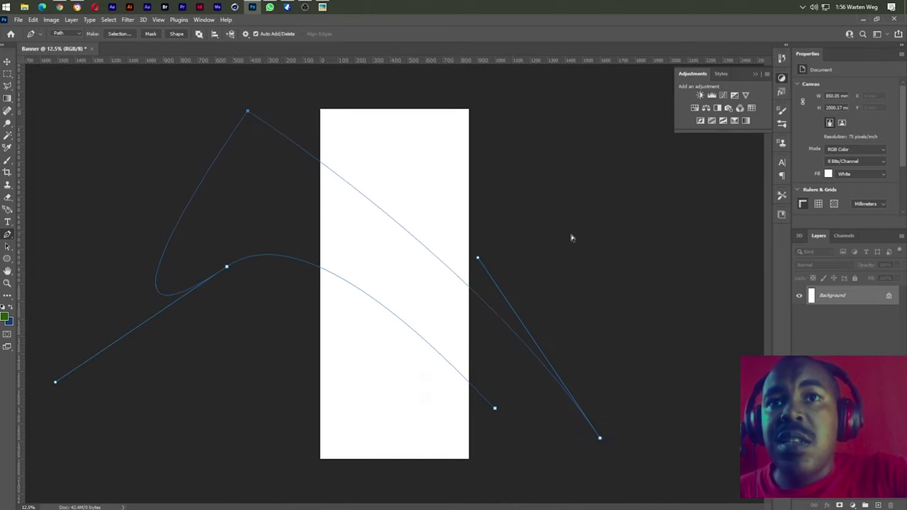
# Refine the band's right-hand and top curves and the lower-right point, then check the lower anchors
pyautogui.moveTo(479, 259); pyautogui.dragTo(511, 128)
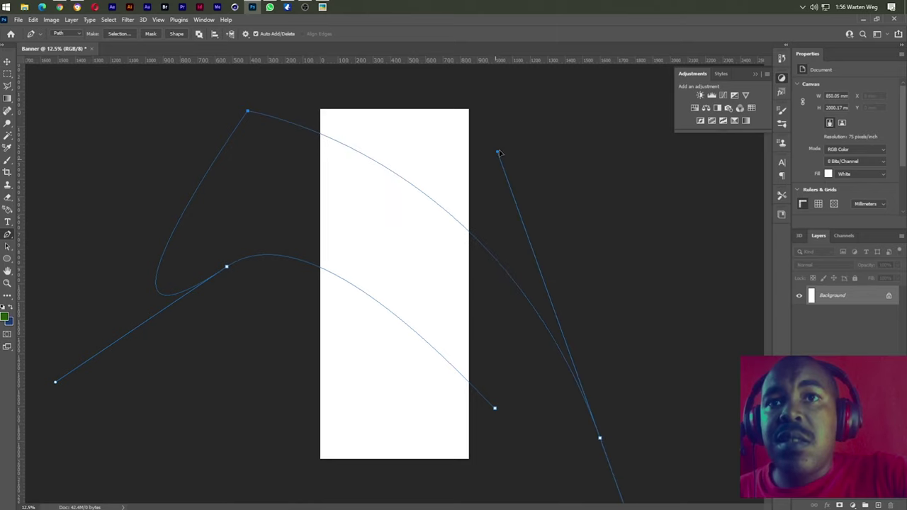
pyautogui.moveTo(599, 438)
pyautogui.mouseDown()
pyautogui.moveTo(529, 468)
pyautogui.moveTo(538, 471)
pyautogui.mouseUp()
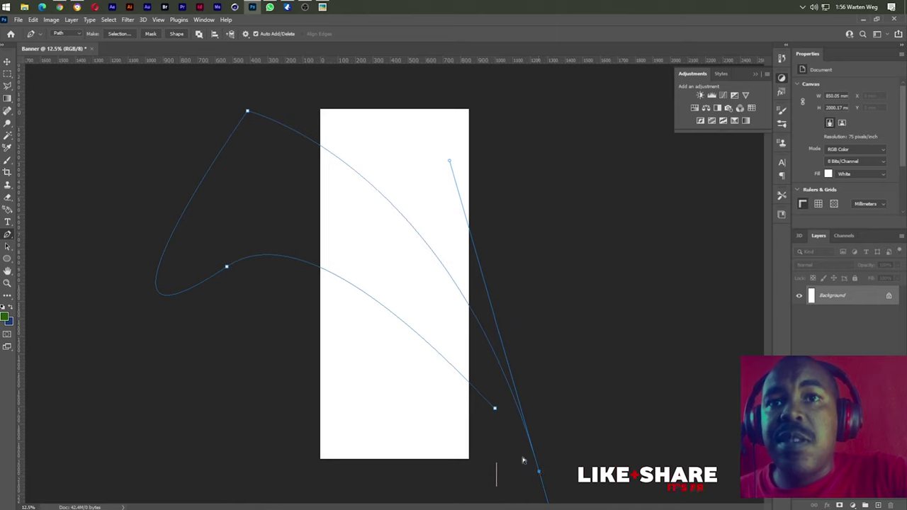
pyautogui.moveTo(247, 114); pyautogui.dragTo(234, 168)
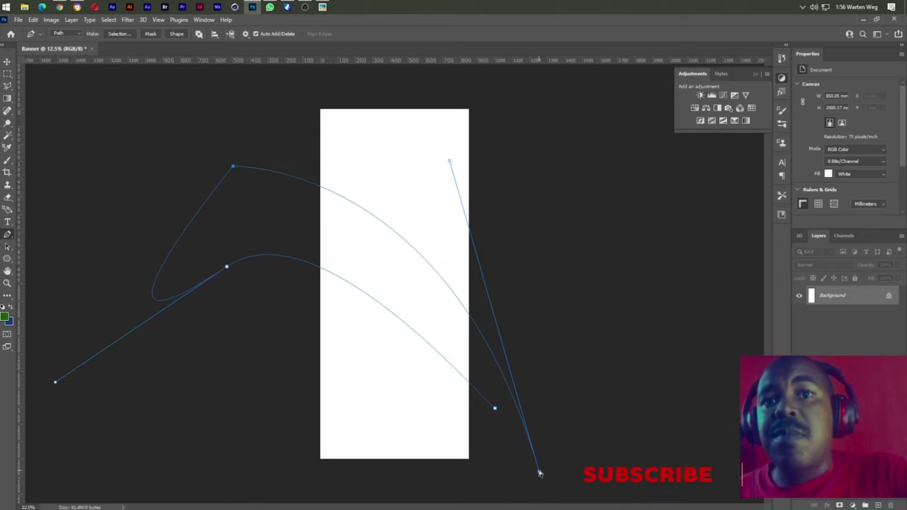
pyautogui.moveTo(538, 471)
pyautogui.mouseDown()
pyautogui.moveTo(540, 417)
pyautogui.moveTo(526, 413)
pyautogui.mouseUp()
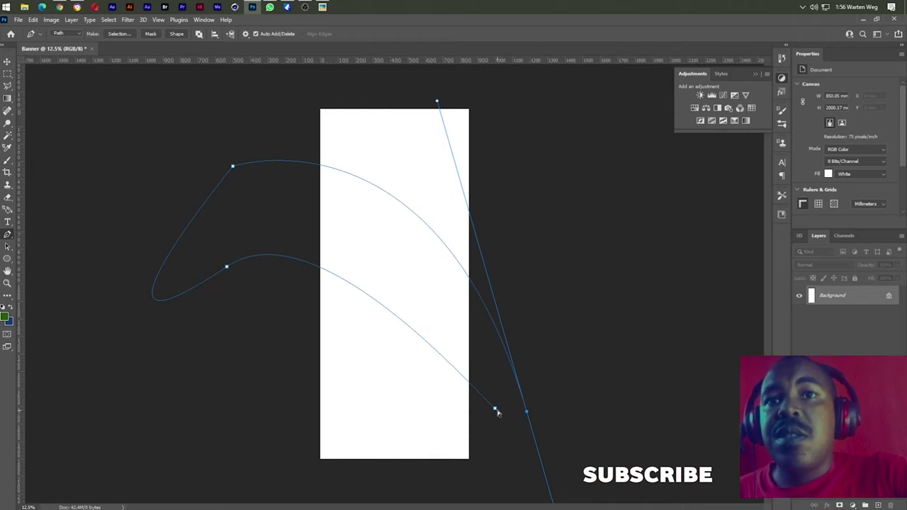
pyautogui.click(501, 408)
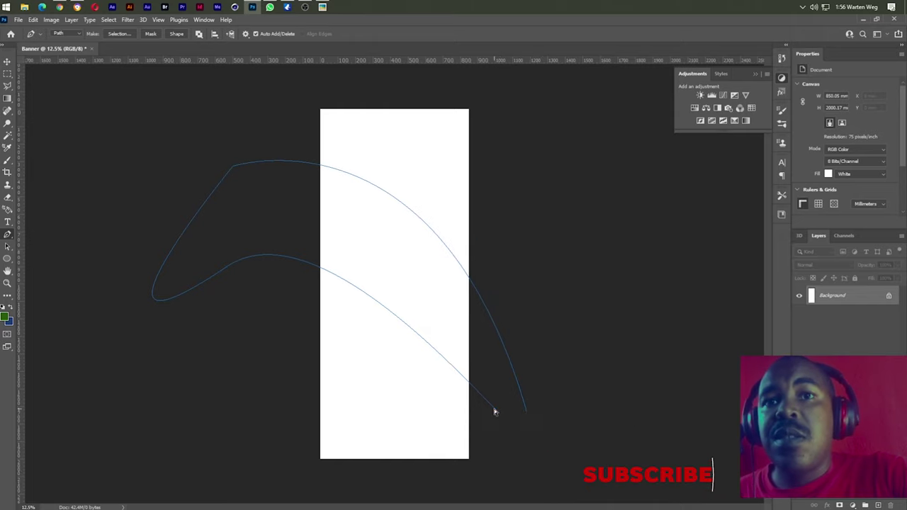
pyautogui.click(494, 409)
pyautogui.click(524, 413)
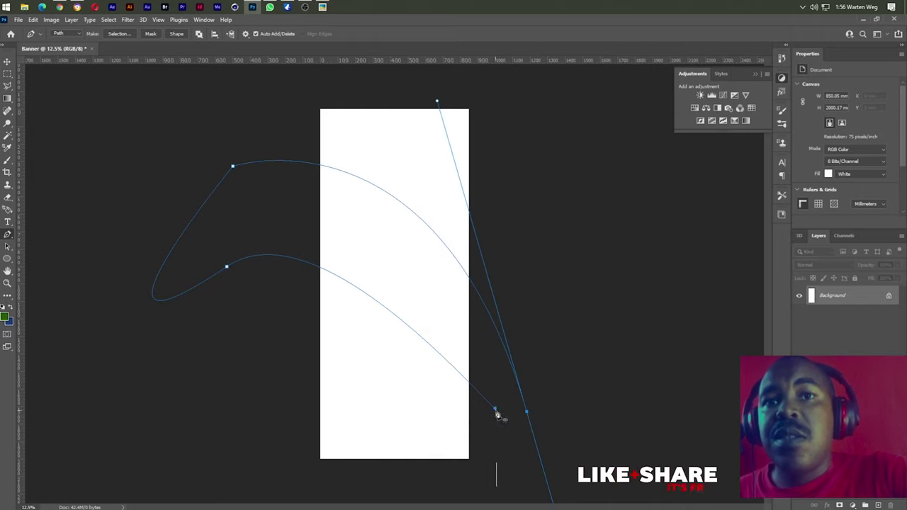
pyautogui.click(496, 410)
pyautogui.click(528, 414)
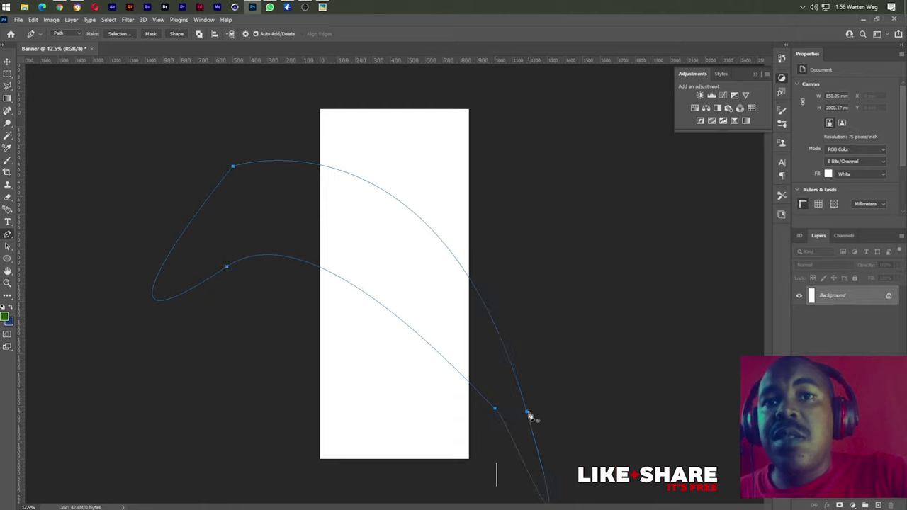
# Convert the path to a selection and fill it with a dark green #295a0d solid colour layer
pyautogui.rightClick(403, 253)
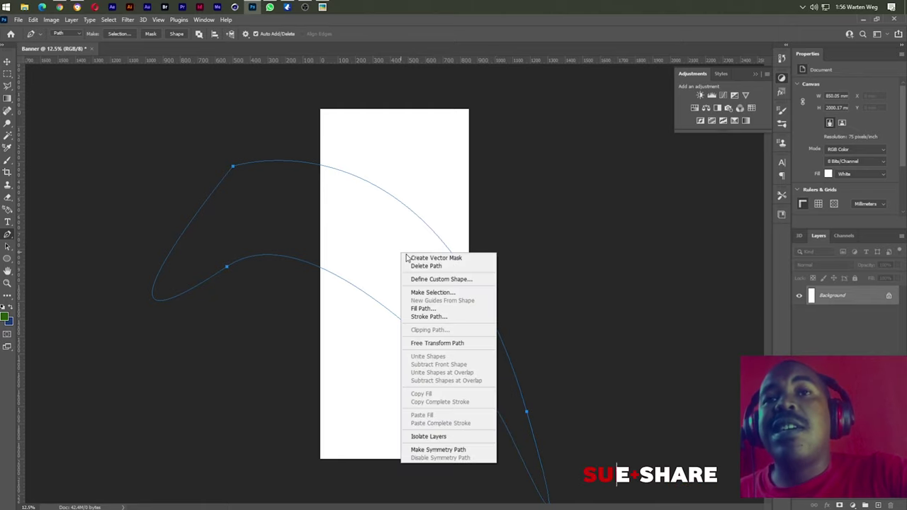
pyautogui.click(432, 292)
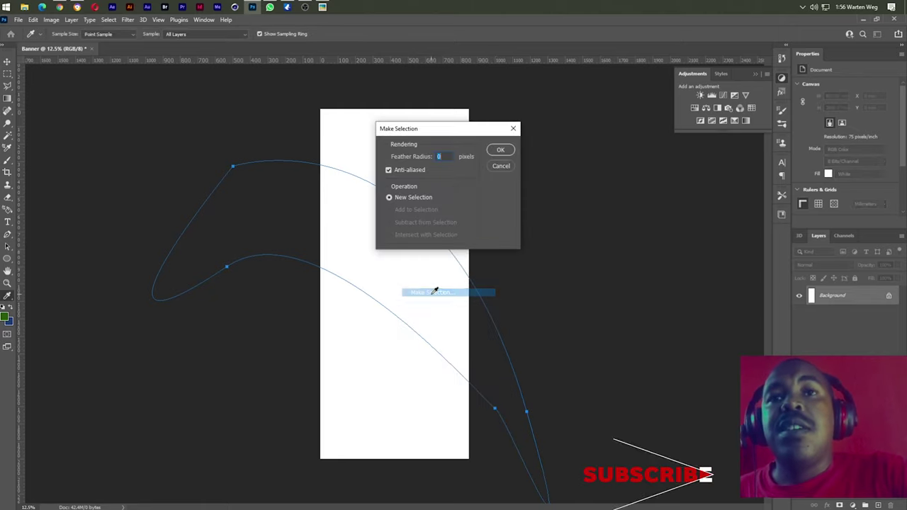
pyautogui.click(501, 151)
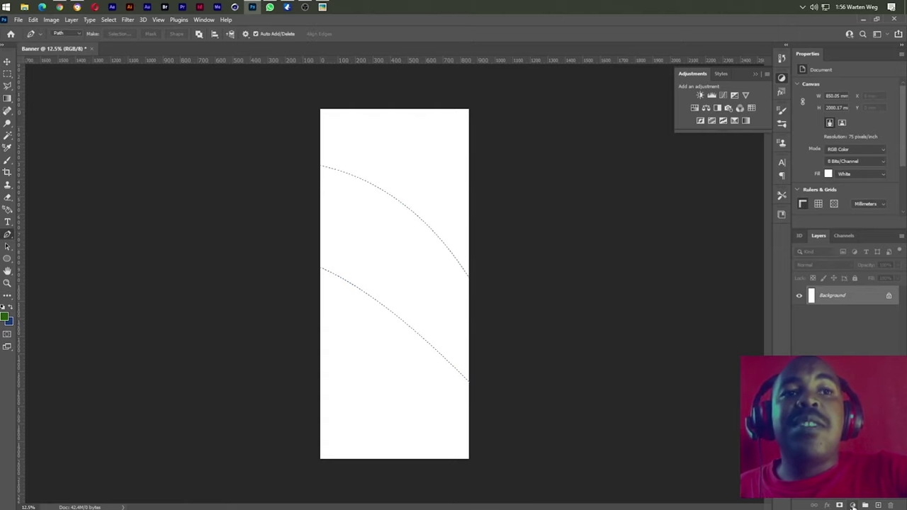
pyautogui.click(852, 504)
pyautogui.click(866, 339)
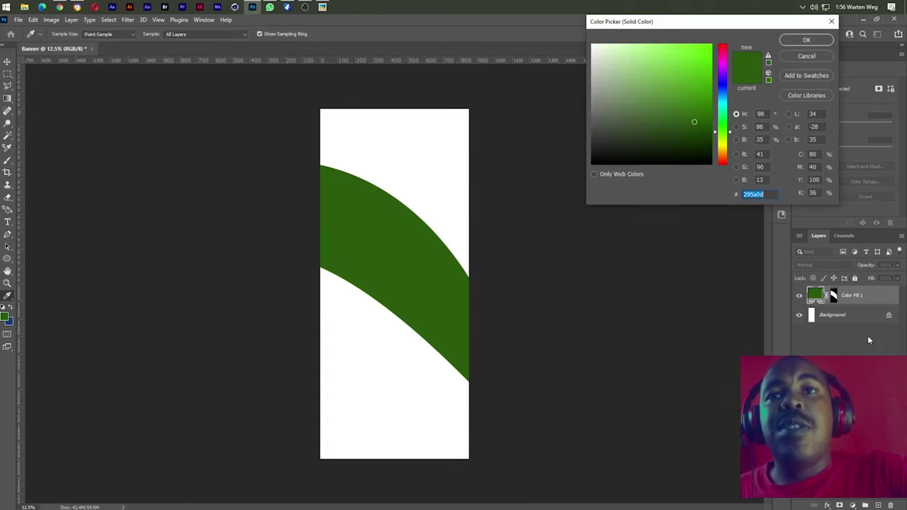
pyautogui.click(806, 40)
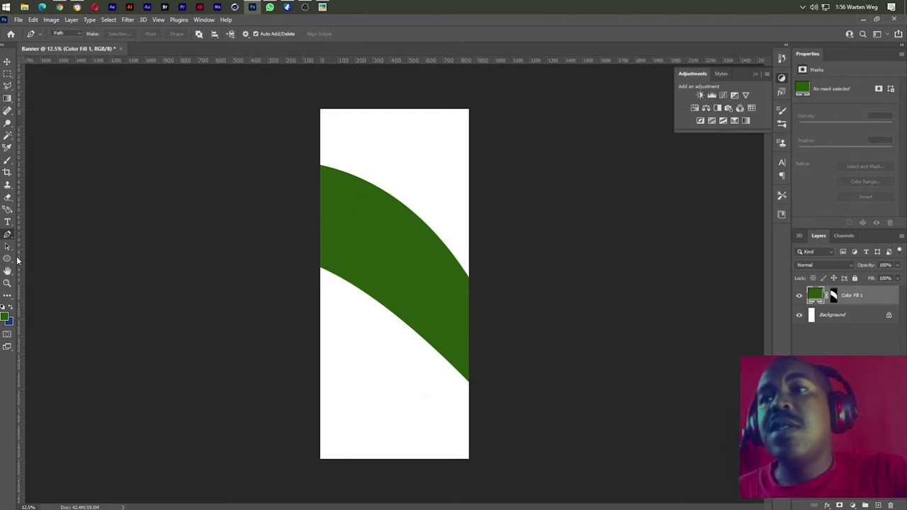
pyautogui.click(8, 260)
# Draw a green rectangle strip along the bottom and a large rectangle over the lower half, above the Background layer
pyautogui.rightClick(8, 260)
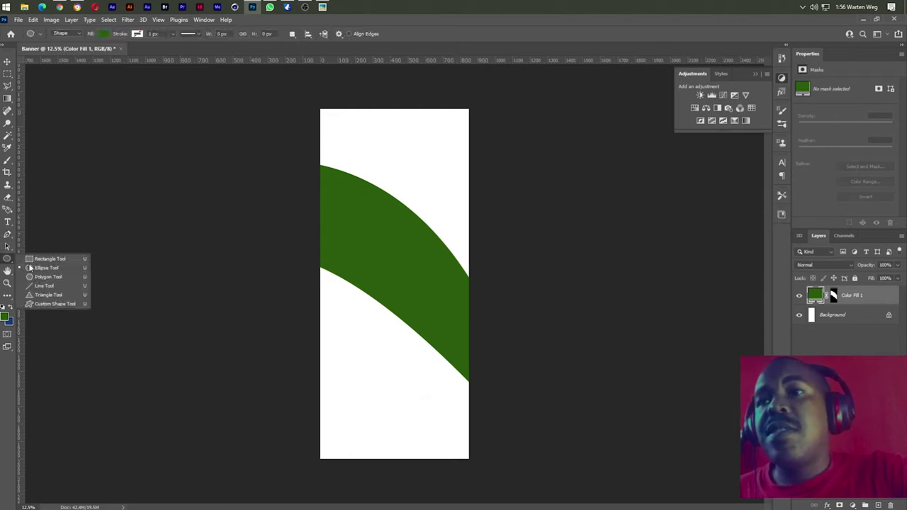
pyautogui.click(39, 258)
pyautogui.moveTo(311, 472); pyautogui.dragTo(475, 427)
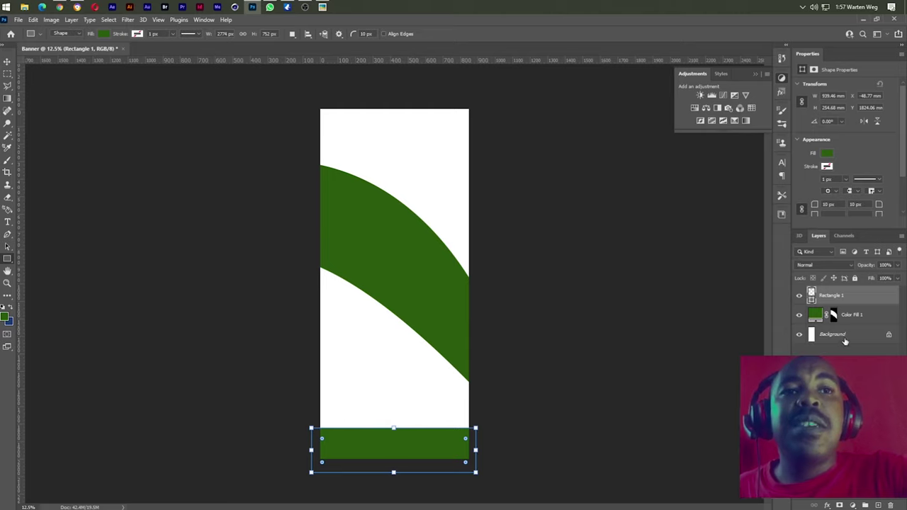
pyautogui.click(832, 333)
pyautogui.moveTo(310, 451)
pyautogui.mouseDown()
pyautogui.moveTo(459, 267)
pyautogui.moveTo(488, 266)
pyautogui.mouseUp()
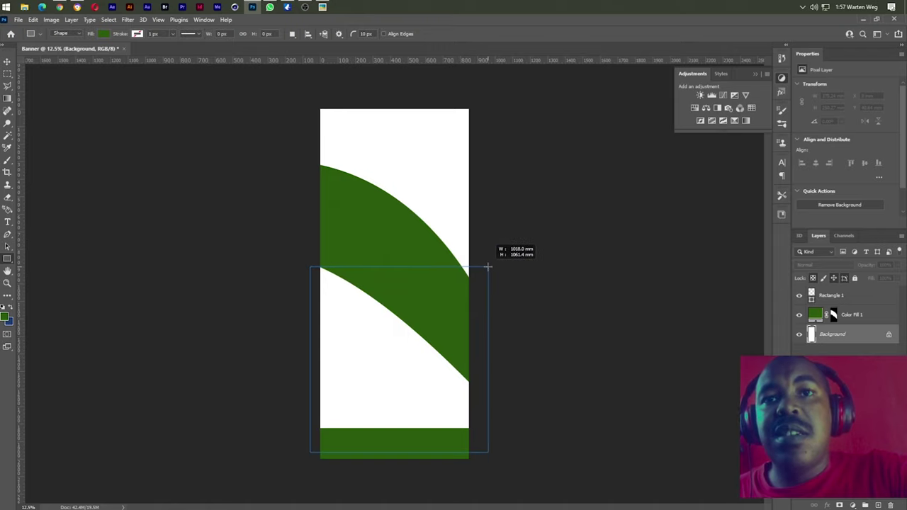
pyautogui.moveTo(488, 266); pyautogui.dragTo(488, 266)
# Test-rotate the Color Fill 1 band, cancel the rotation, and review Rectangle 2's fill colour
pyautogui.press('v')
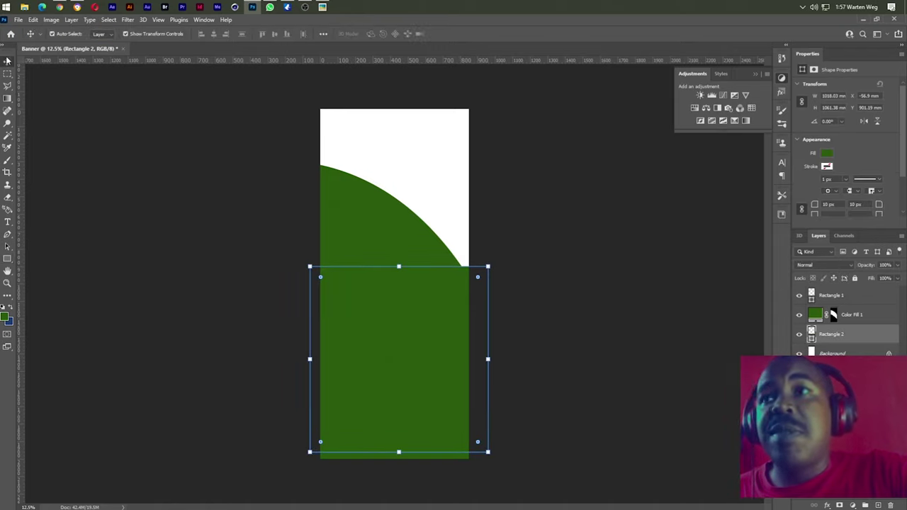
pyautogui.click(442, 241)
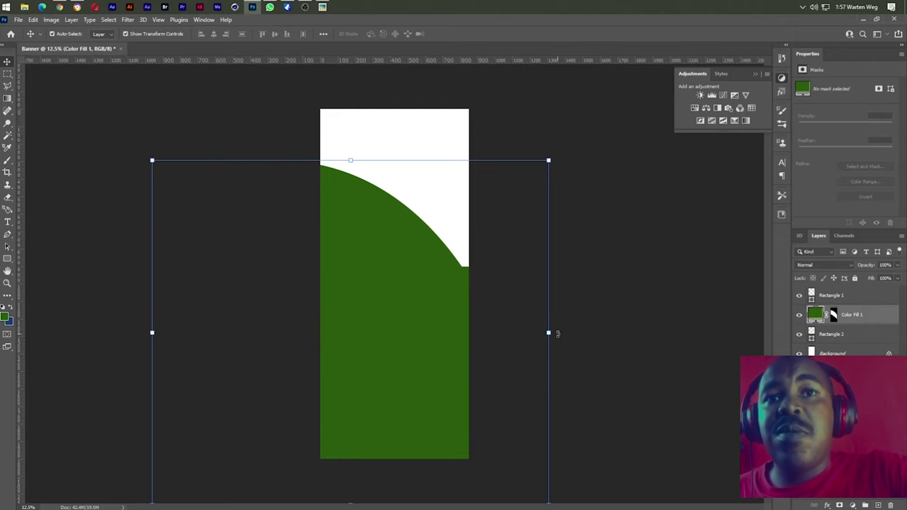
pyautogui.moveTo(556, 334); pyautogui.dragTo(541, 277)
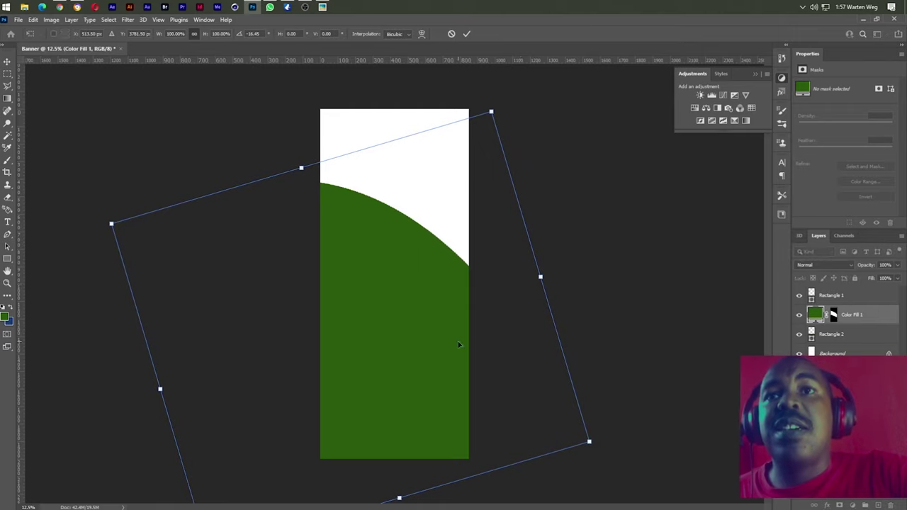
pyautogui.click(451, 33)
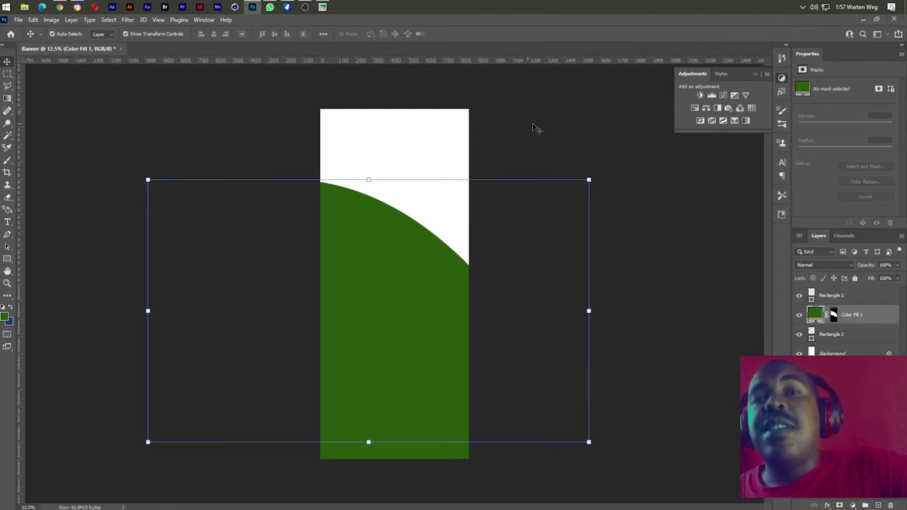
pyautogui.click(561, 124)
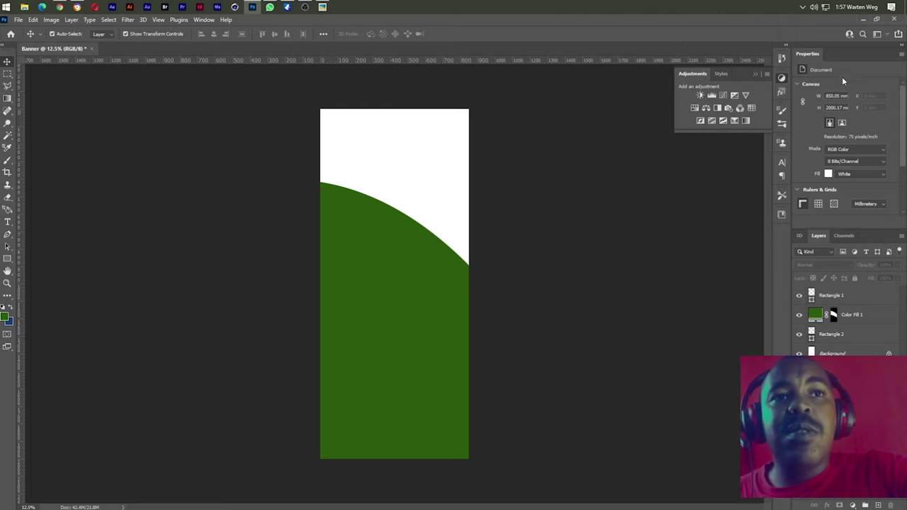
pyautogui.doubleClick(811, 336)
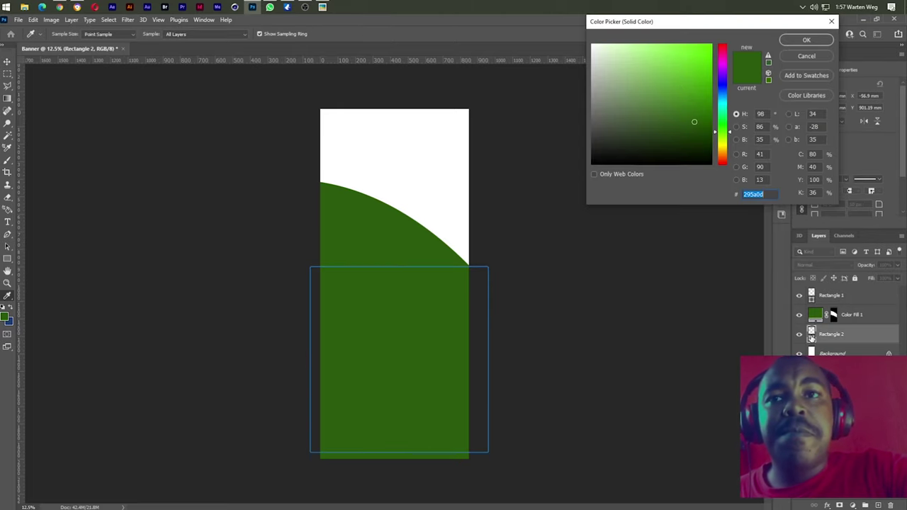
pyautogui.click(794, 56)
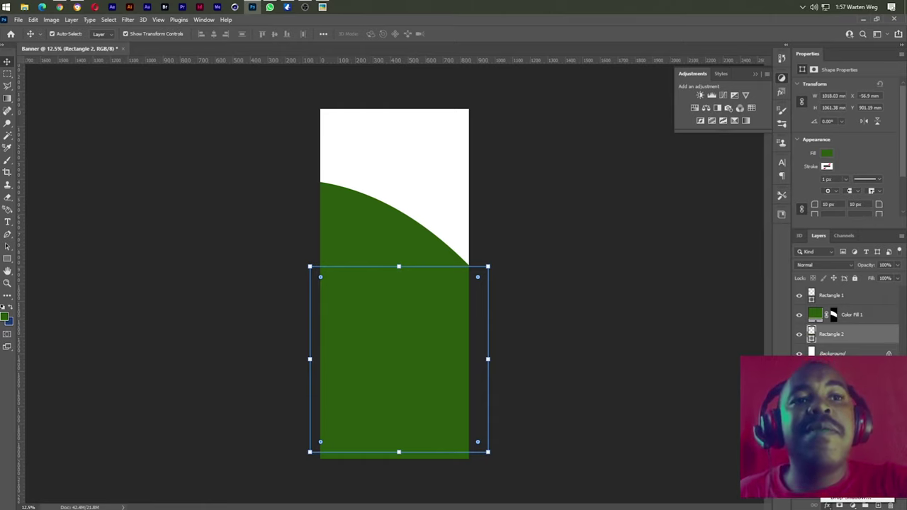
pyautogui.doubleClick(857, 333)
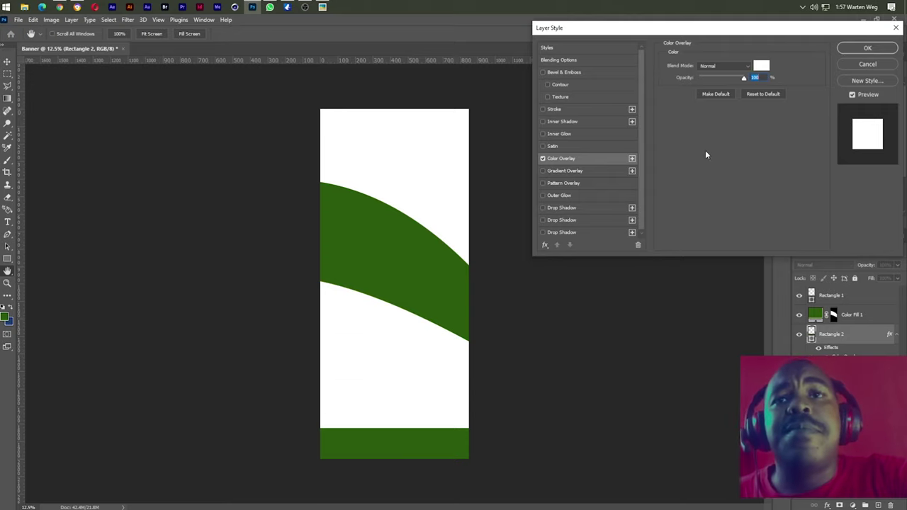
# Replace Rectangle 2's white colour overlay with a gradient overlay and set its stops to darker greens
pyautogui.click(543, 159)
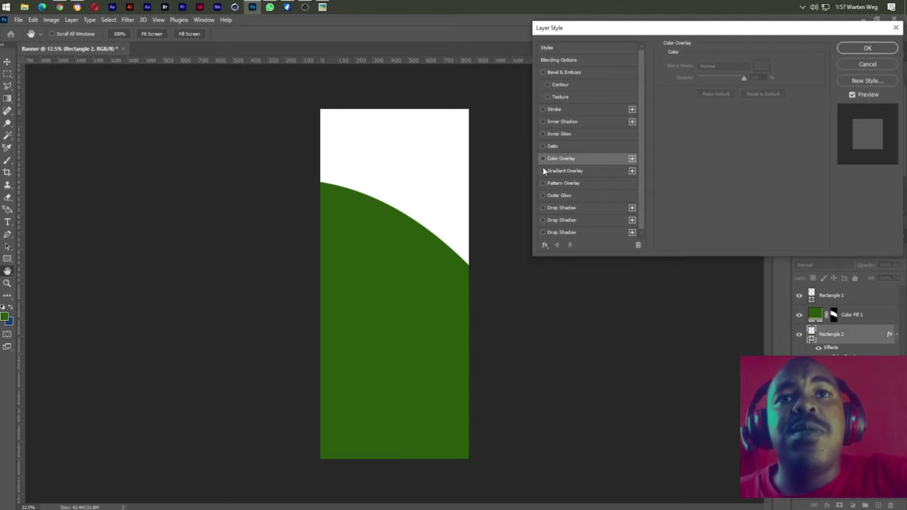
pyautogui.click(544, 172)
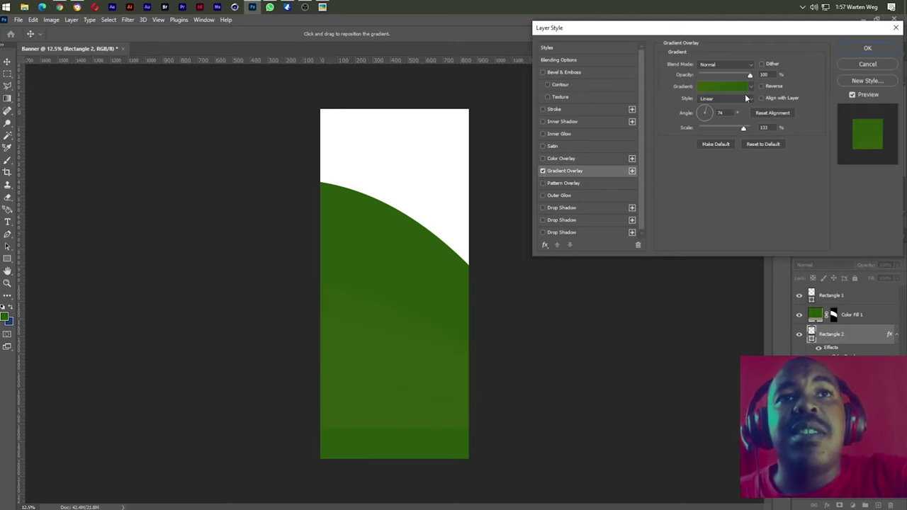
pyautogui.click(731, 87)
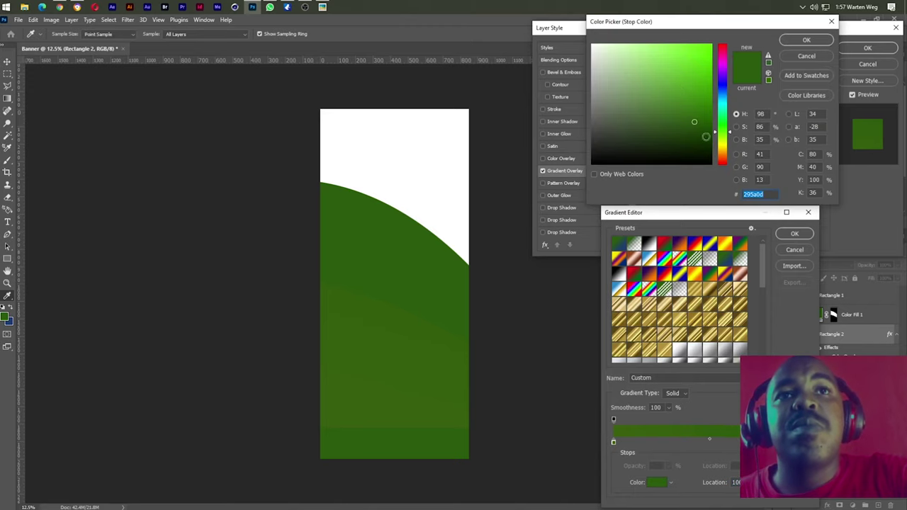
pyautogui.click(702, 126)
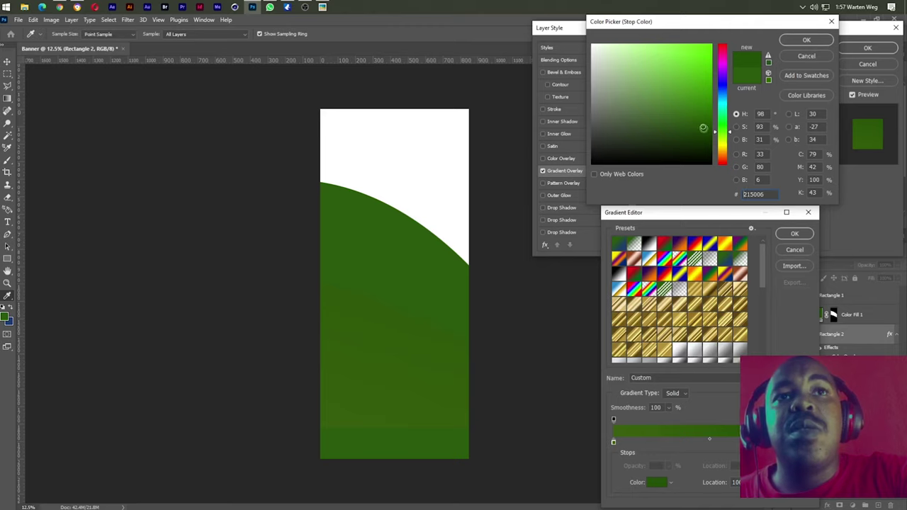
pyautogui.click(803, 40)
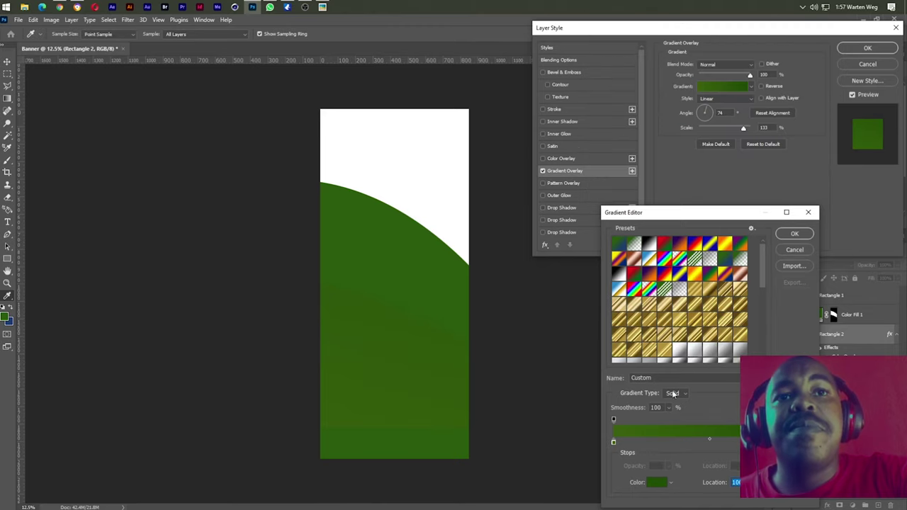
pyautogui.click(613, 442)
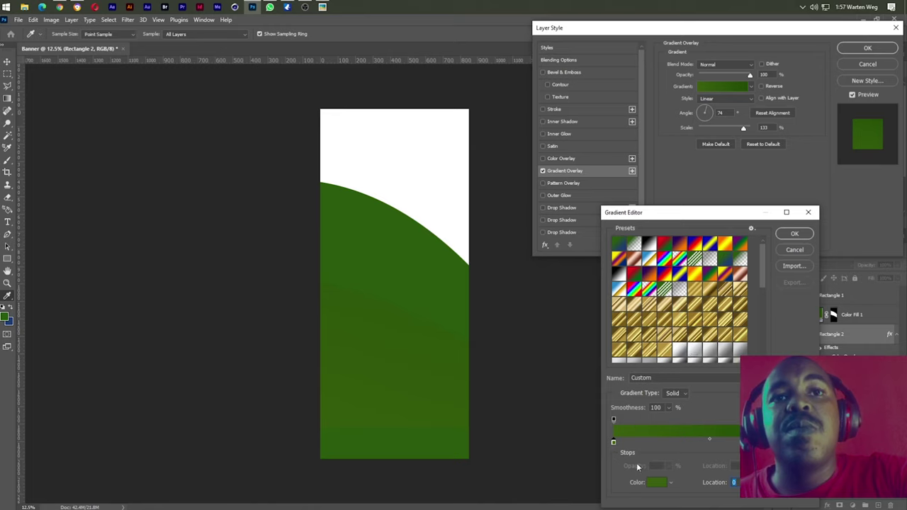
pyautogui.click(656, 482)
pyautogui.click(691, 135)
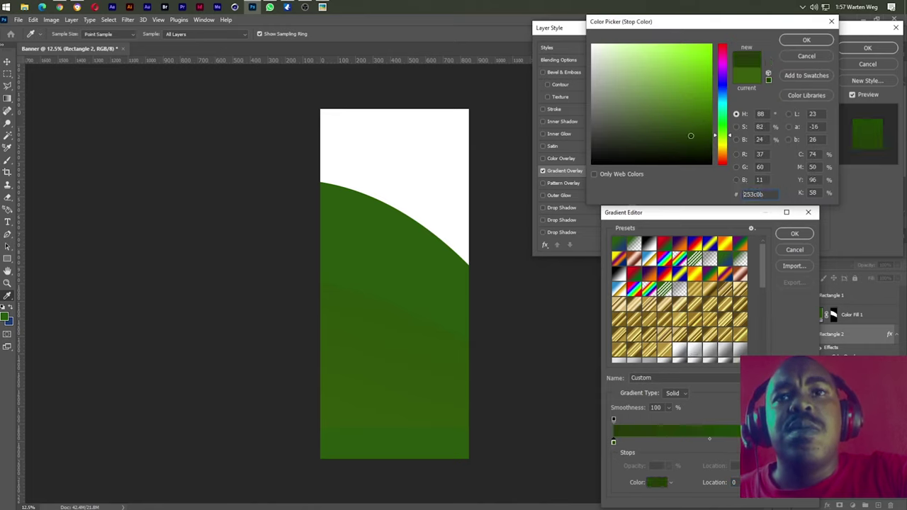
pyautogui.click(694, 124)
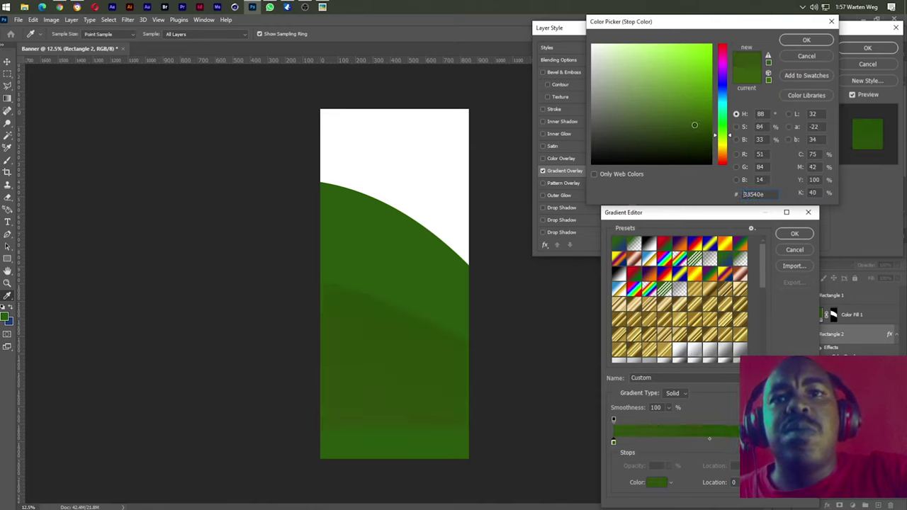
pyautogui.click(806, 39)
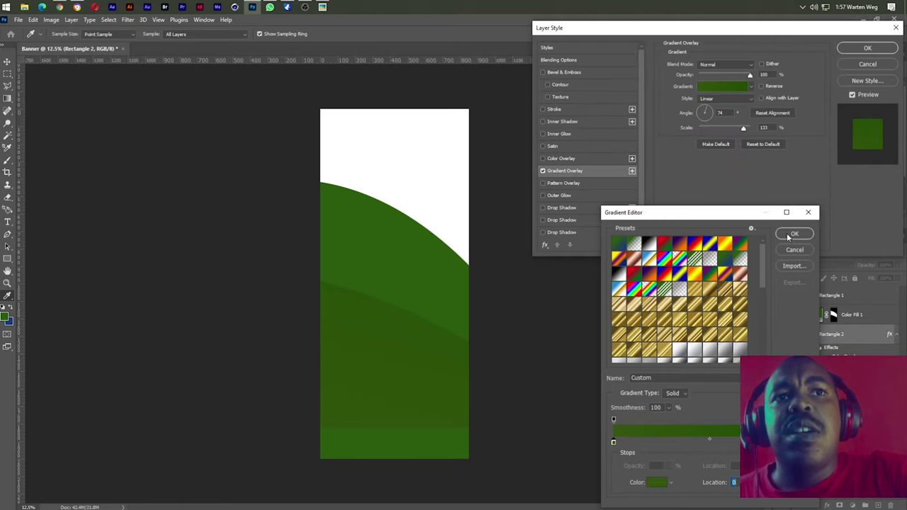
pyautogui.click(788, 233)
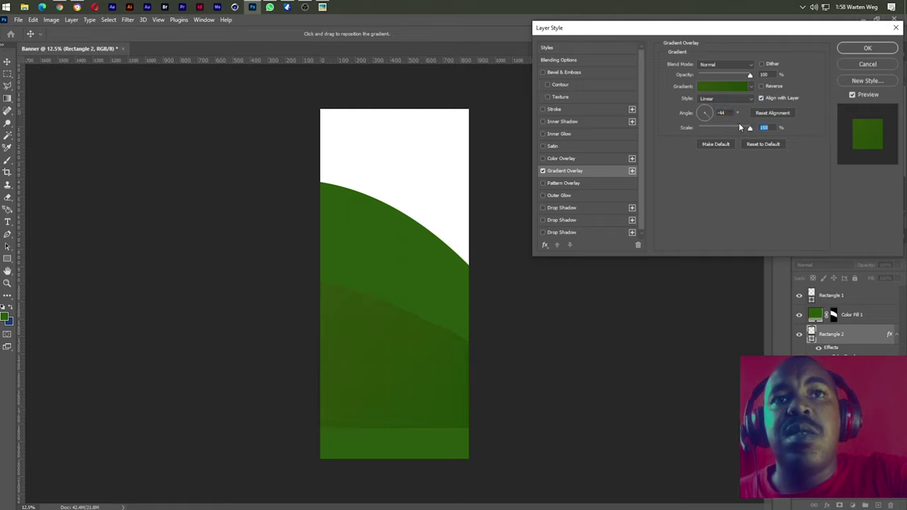
# Make the right gradient stop a brighter green and apply the overlay at -44° and 150% scale
pyautogui.click(727, 89)
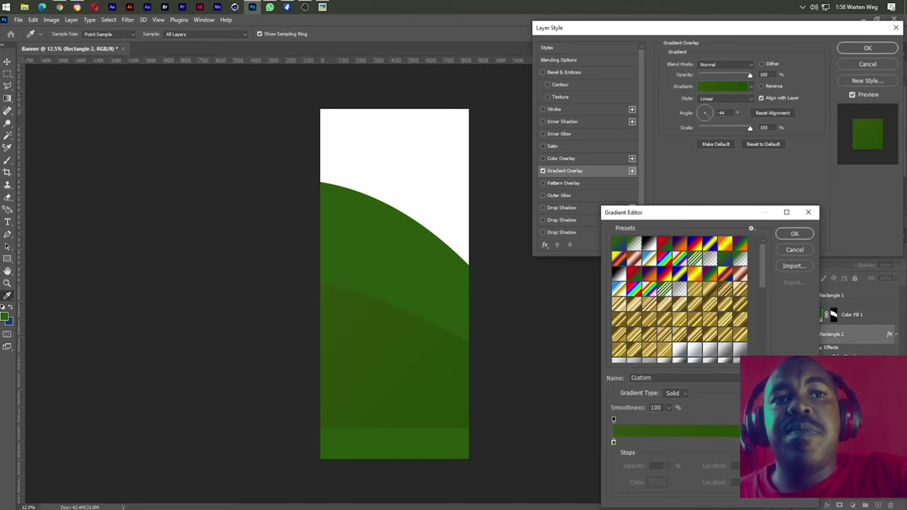
pyautogui.click(663, 483)
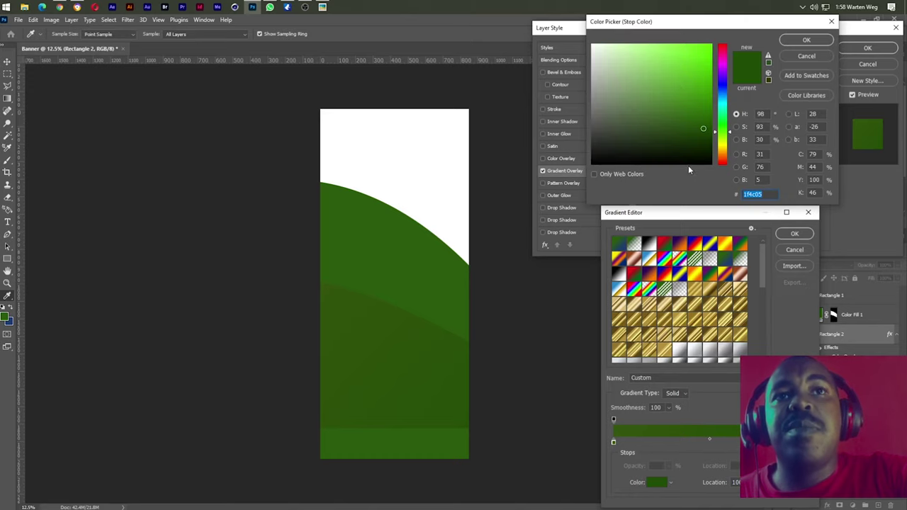
pyautogui.moveTo(694, 126); pyautogui.dragTo(706, 112)
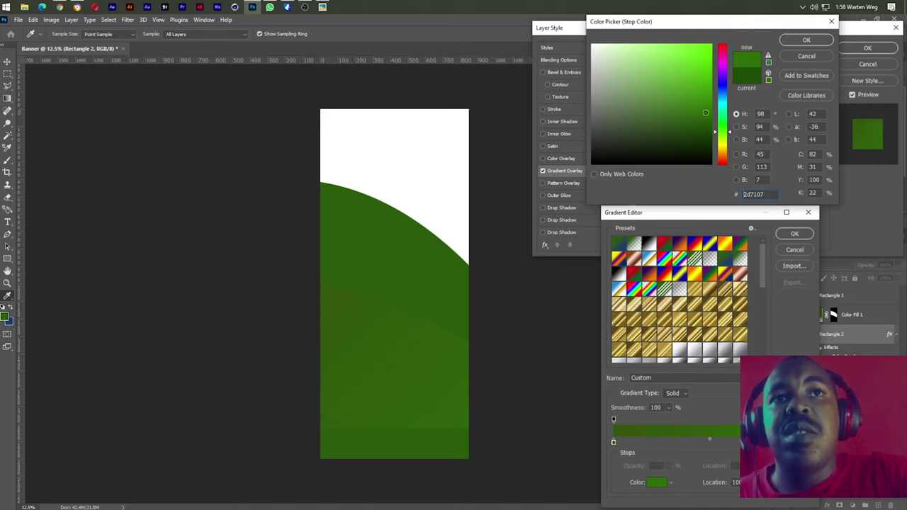
pyautogui.click(805, 41)
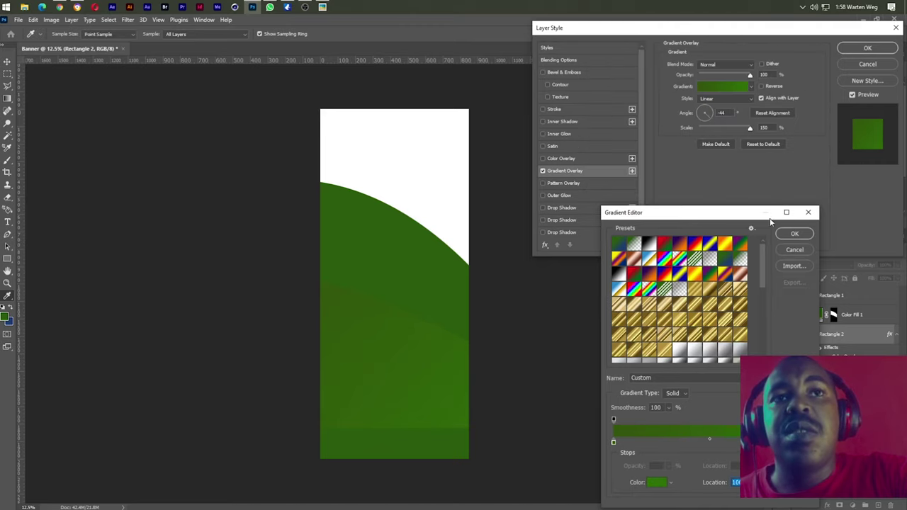
pyautogui.click(791, 236)
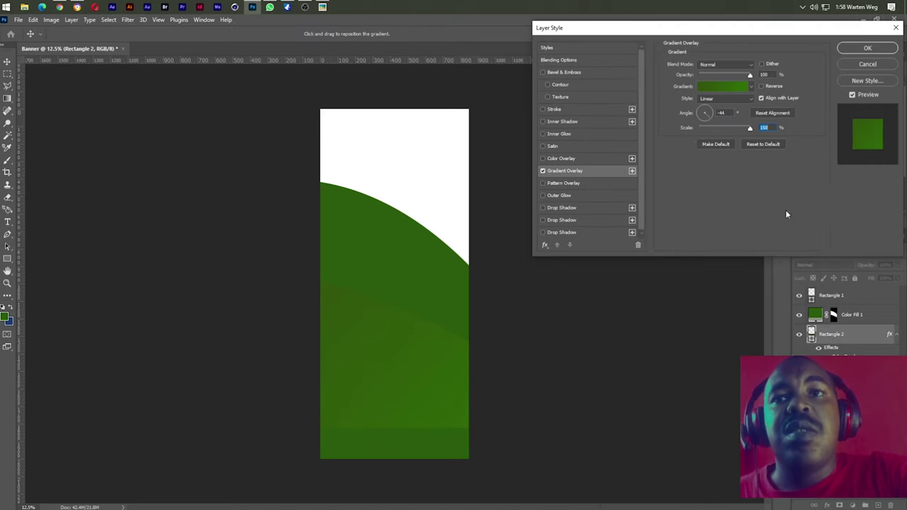
pyautogui.click(853, 51)
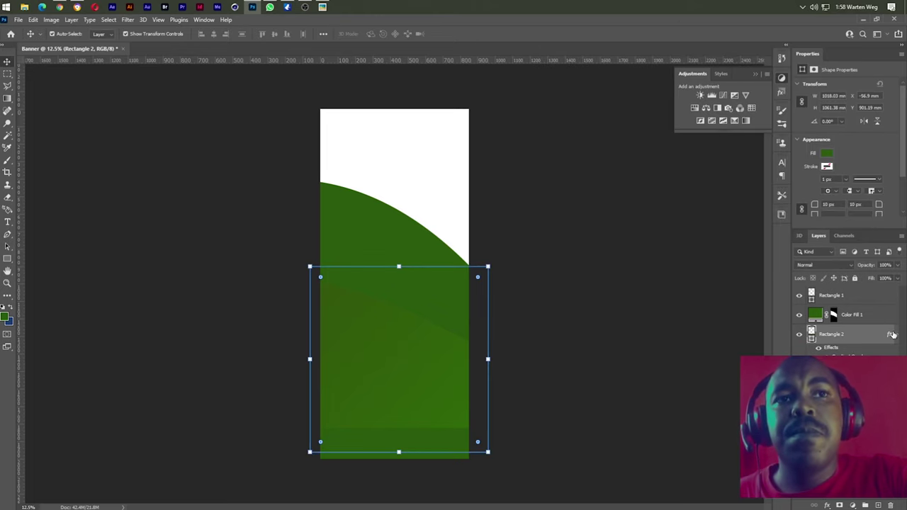
# Change Color Fill 1's band to a darker #213c11 green
pyautogui.doubleClick(815, 317)
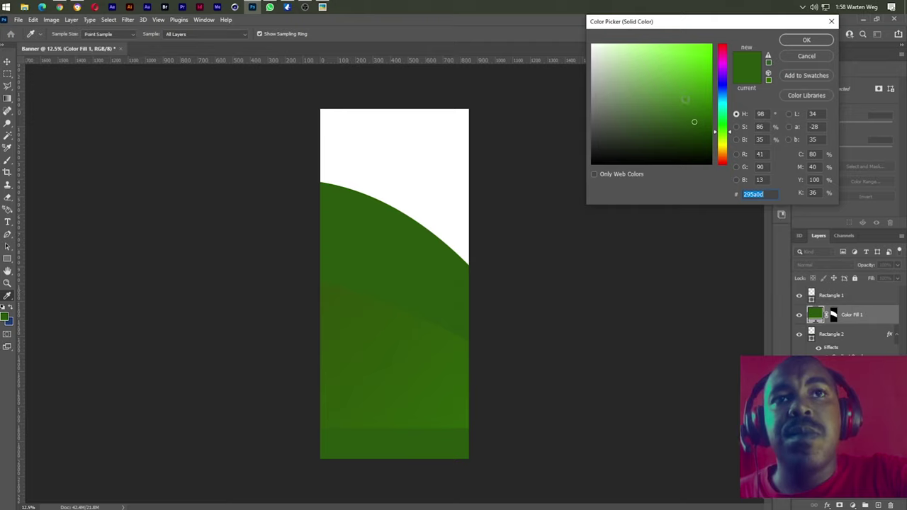
pyautogui.click(695, 99)
pyautogui.moveTo(693, 87)
pyautogui.mouseDown()
pyautogui.moveTo(684, 78)
pyautogui.moveTo(676, 162)
pyautogui.moveTo(677, 137)
pyautogui.mouseUp()
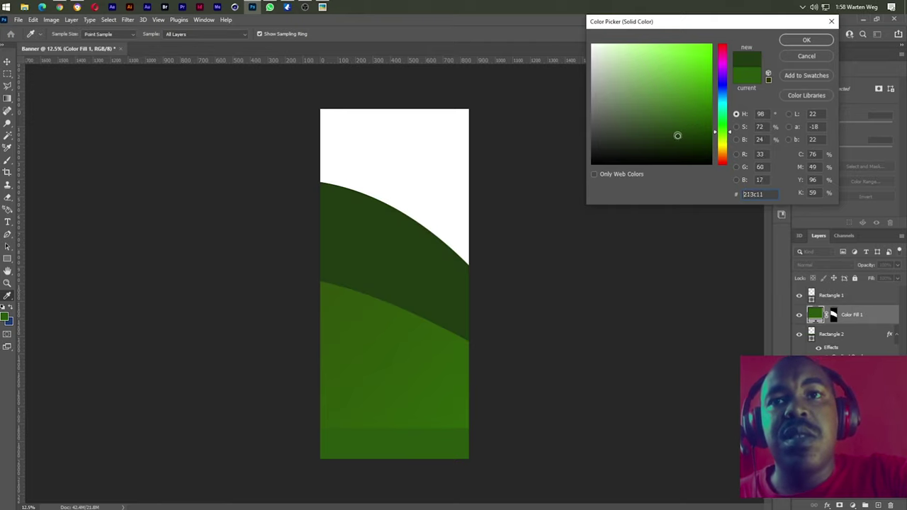
pyautogui.click(806, 40)
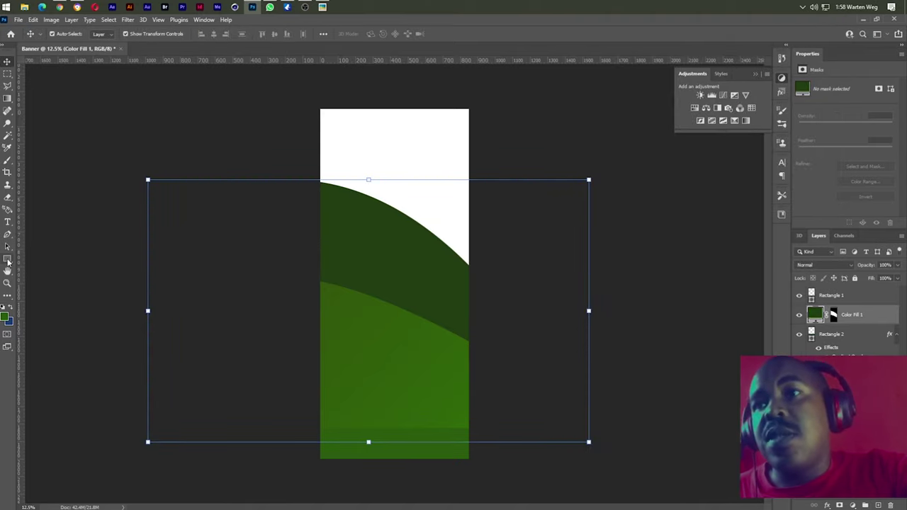
pyautogui.click(8, 261)
# Draw a green circle on the dark band and bring up Chrome with the reception photo
pyautogui.click(43, 266)
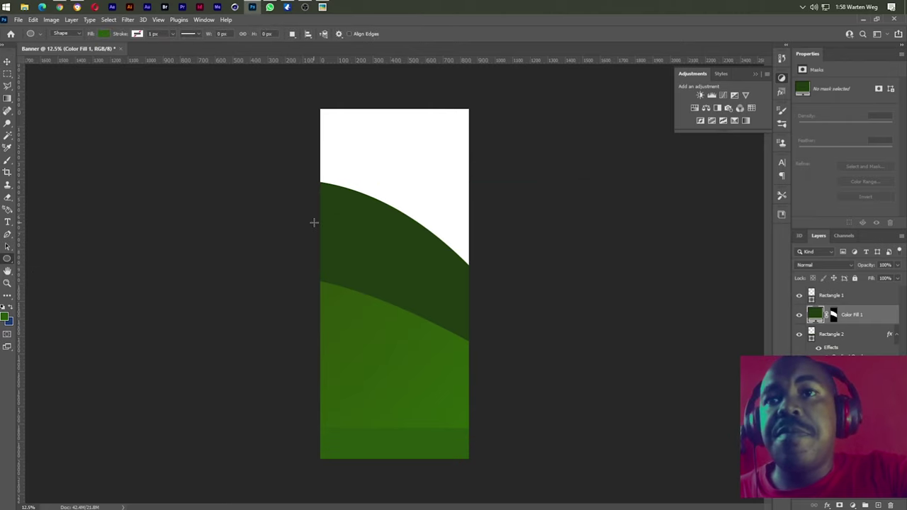
pyautogui.moveTo(333, 199); pyautogui.dragTo(402, 289)
pyautogui.scroll(5, 401, 284)
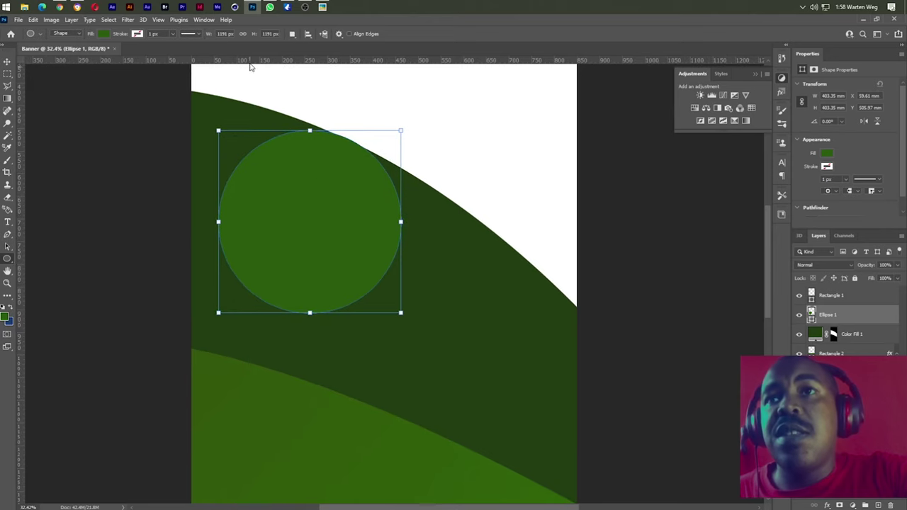
pyautogui.click(79, 8)
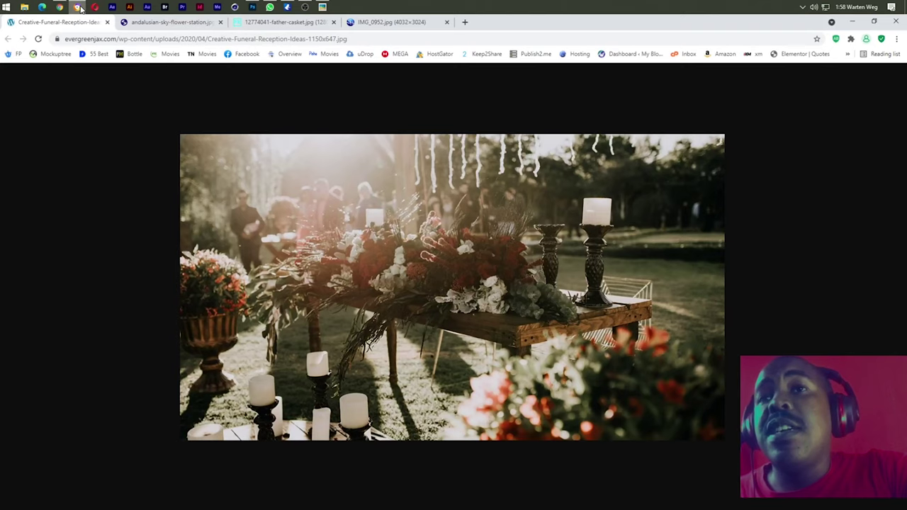
# Copy the hearse image from the IMG_0952.jpg tab and return to Photoshop
pyautogui.click(387, 24)
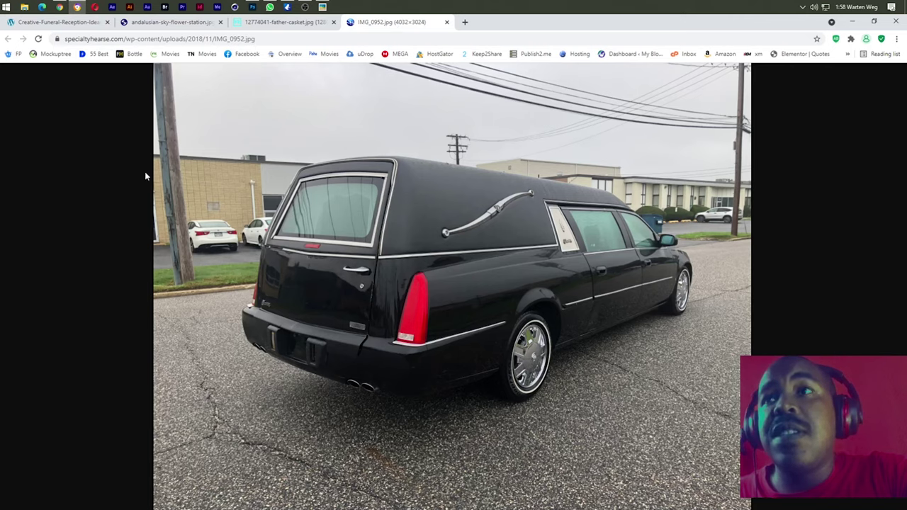
pyautogui.rightClick(349, 230)
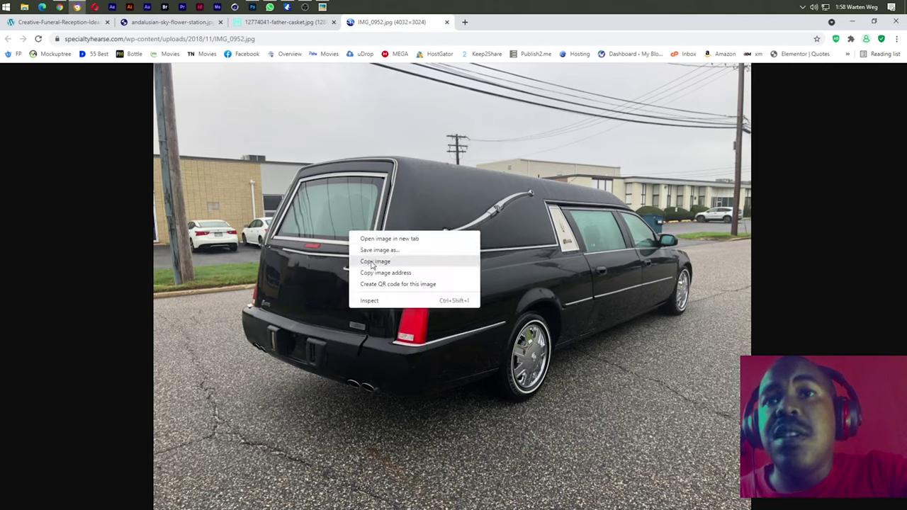
pyautogui.click(372, 261)
pyautogui.click(252, 7)
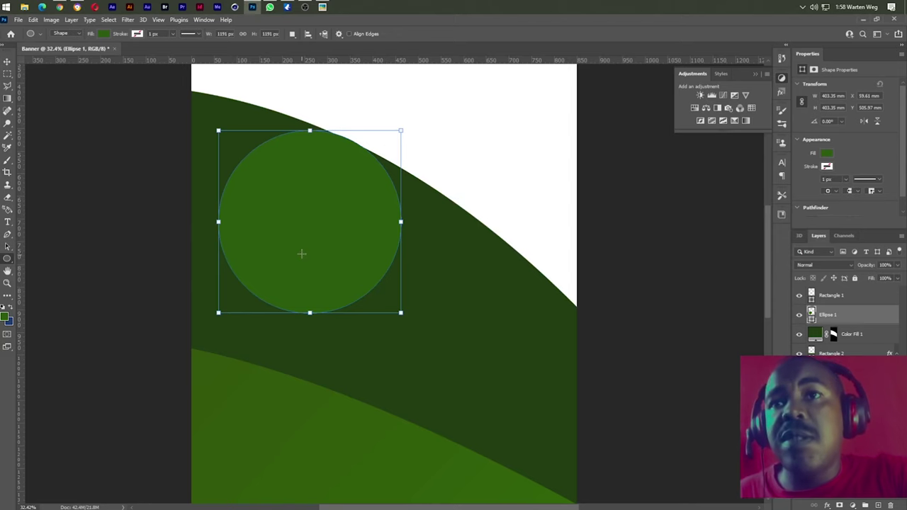
# Paste the hearse photo, clip it into the green circle, and scale it to about 39% to fill it
pyautogui.hotkey('ctrl', 'v')
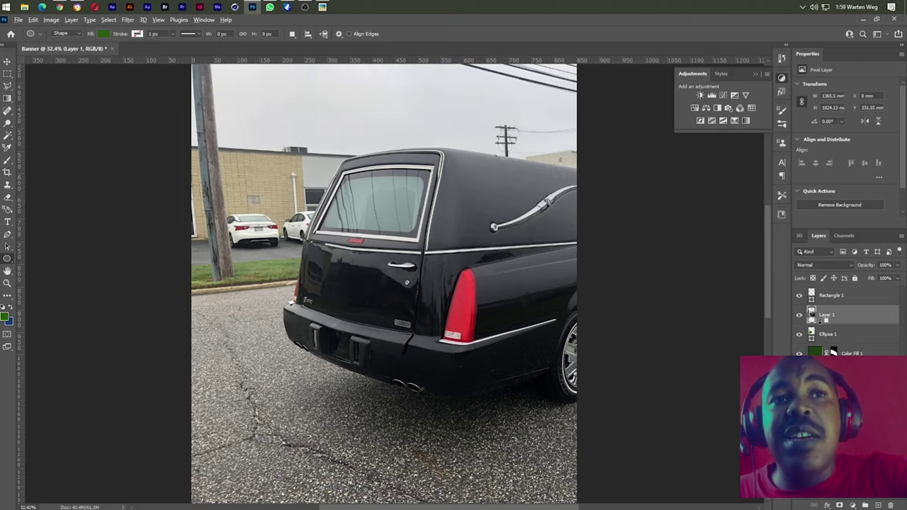
pyautogui.keyDown('alt'); pyautogui.click(818, 320); pyautogui.keyUp('alt')
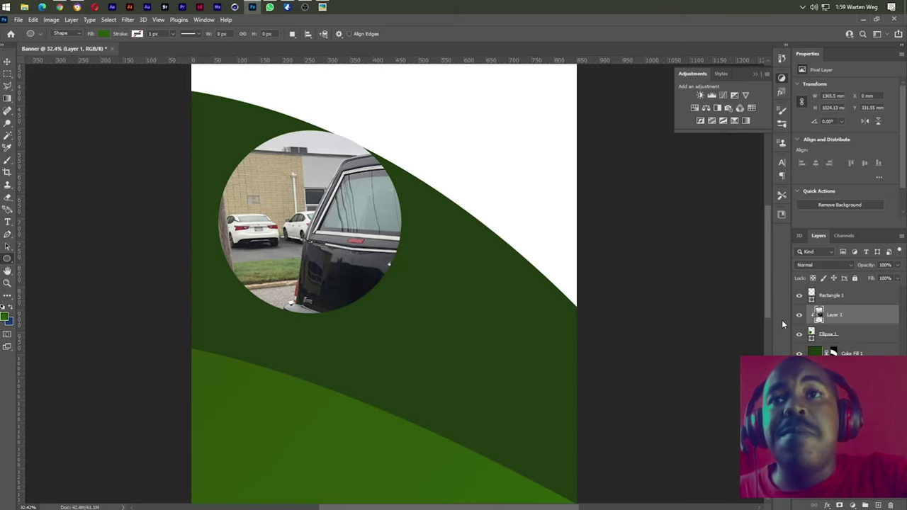
pyautogui.hotkey('ctrl', 't')
pyautogui.scroll(-2, 262, 330)
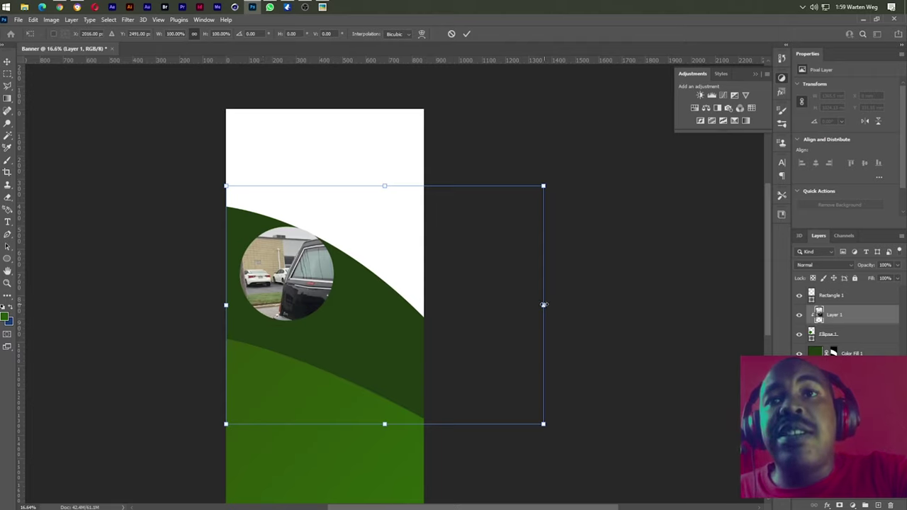
pyautogui.moveTo(543, 304); pyautogui.dragTo(330, 304)
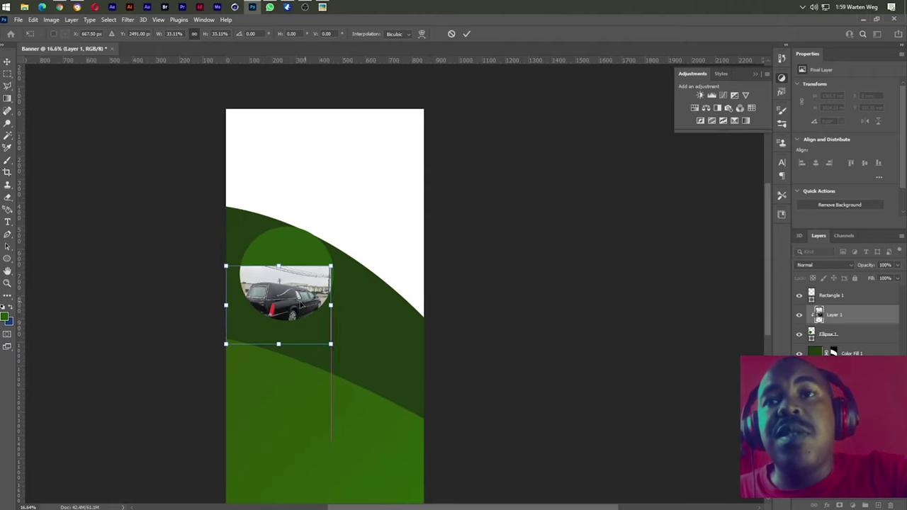
pyautogui.moveTo(277, 340)
pyautogui.mouseDown()
pyautogui.moveTo(284, 309)
pyautogui.moveTo(287, 319)
pyautogui.mouseUp()
pyautogui.scroll(2, 296, 306)
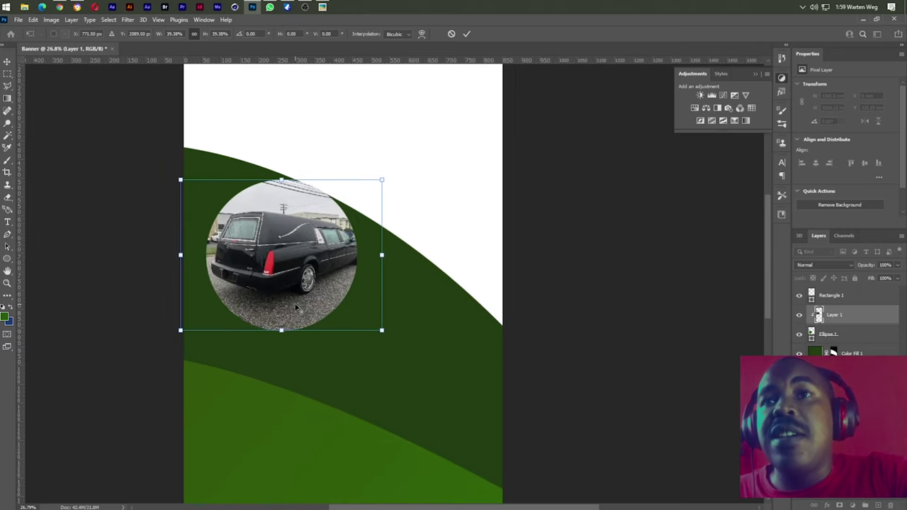
pyautogui.scroll(1, 296, 306)
pyautogui.scroll(1, 294, 306)
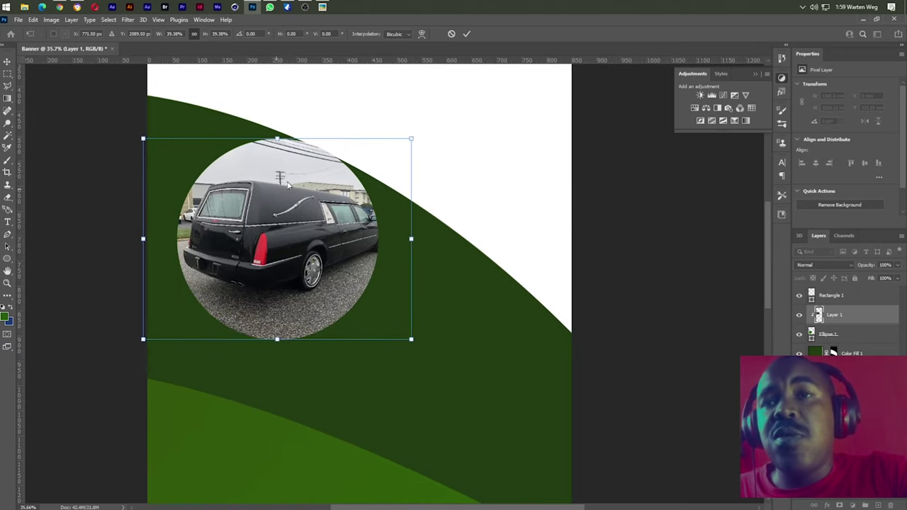
pyautogui.click(468, 34)
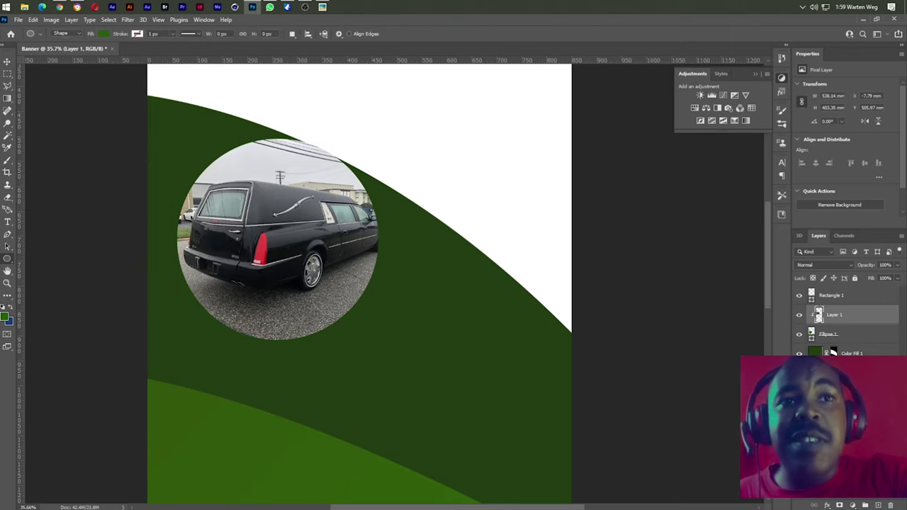
# Duplicate Ellipse 1 and merge the original with the hearse photo into a smart object below the copy
pyautogui.click(825, 334)
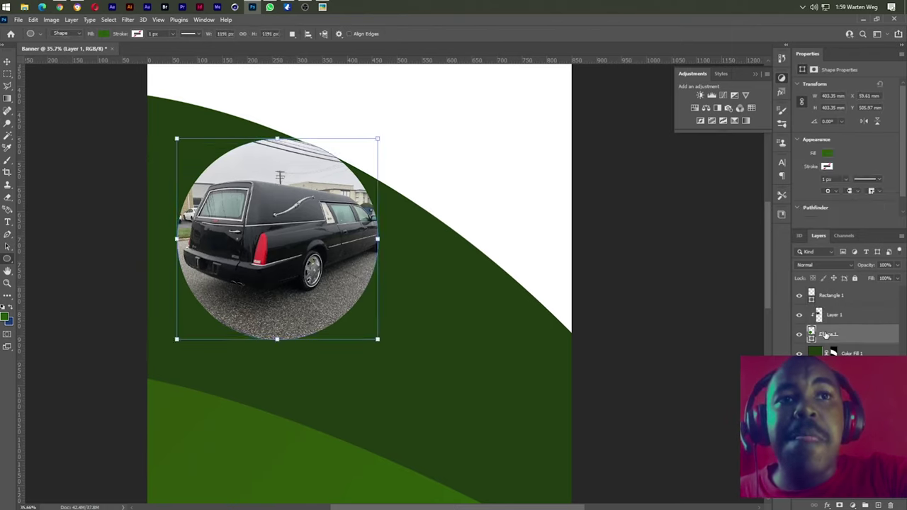
pyautogui.moveTo(827, 336); pyautogui.dragTo(828, 342)
pyautogui.click(826, 336)
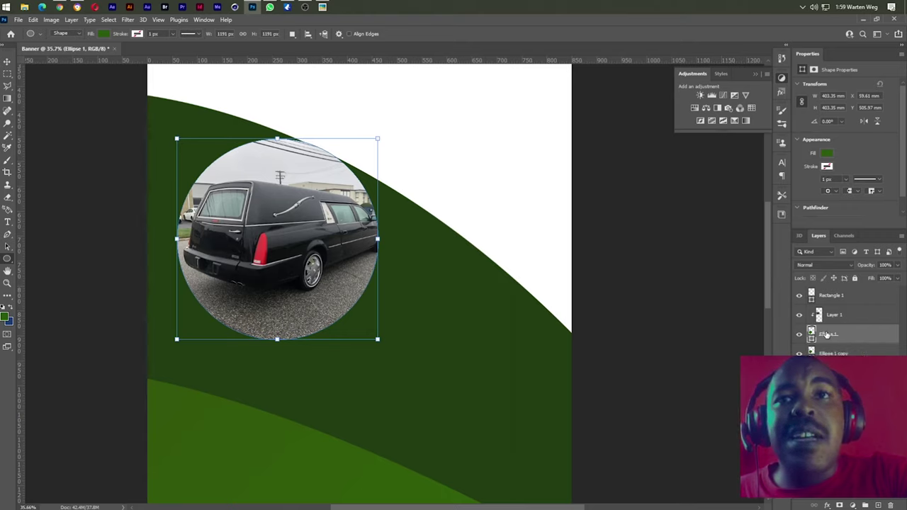
pyautogui.keyDown('shift'); pyautogui.click(832, 319); pyautogui.keyUp('shift')
pyautogui.rightClick(827, 334)
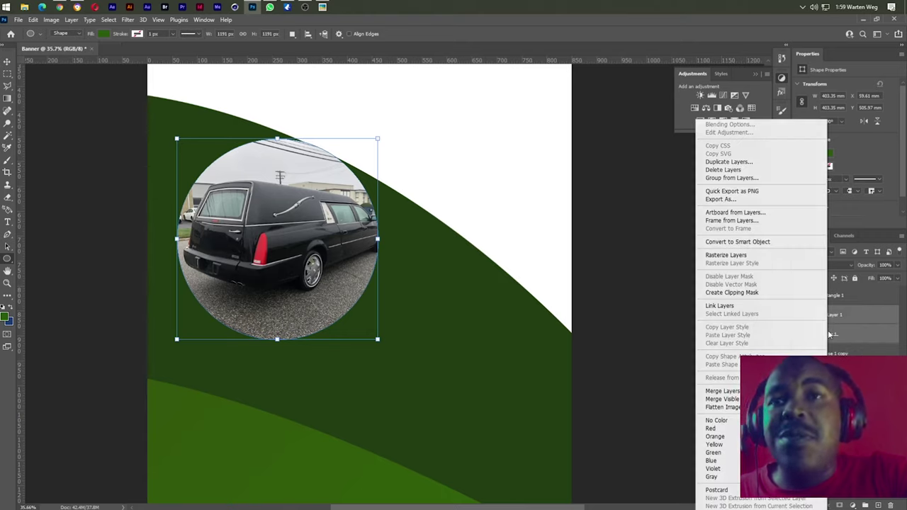
pyautogui.click(758, 245)
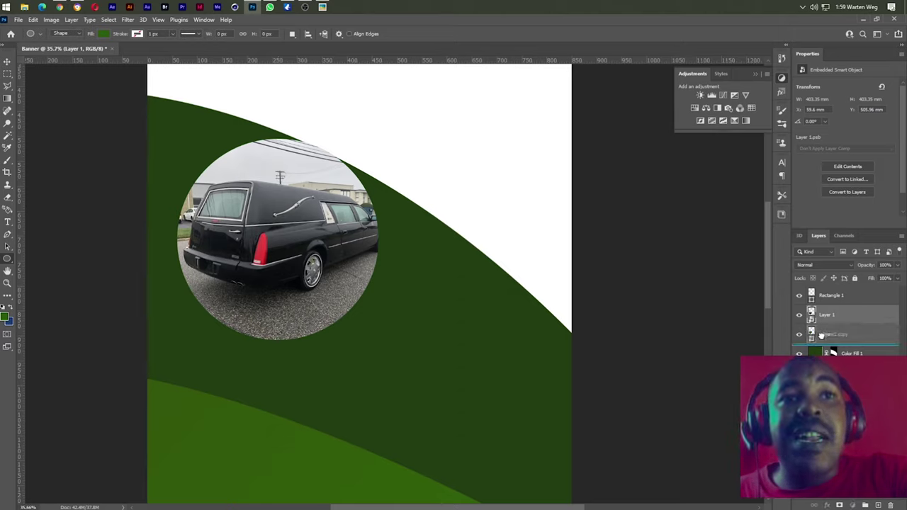
pyautogui.moveTo(821, 318); pyautogui.dragTo(821, 340)
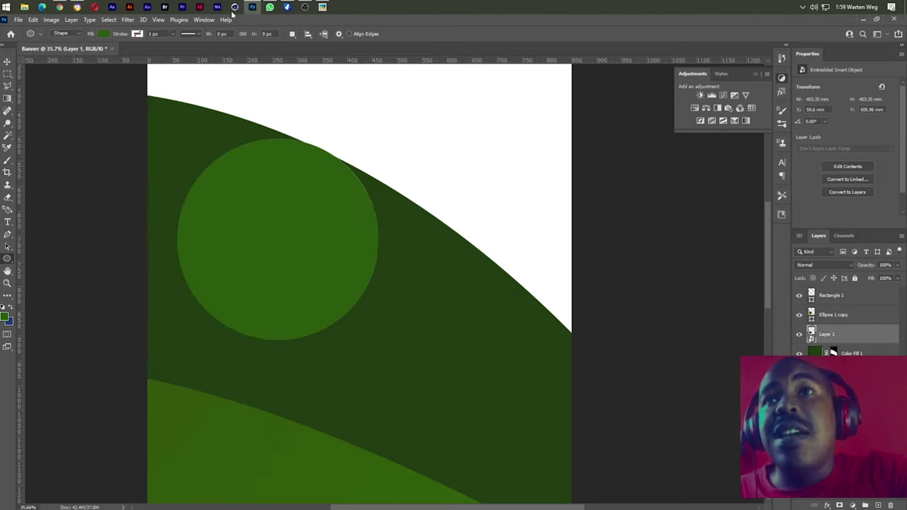
pyautogui.hotkey('alt', 'Tab')
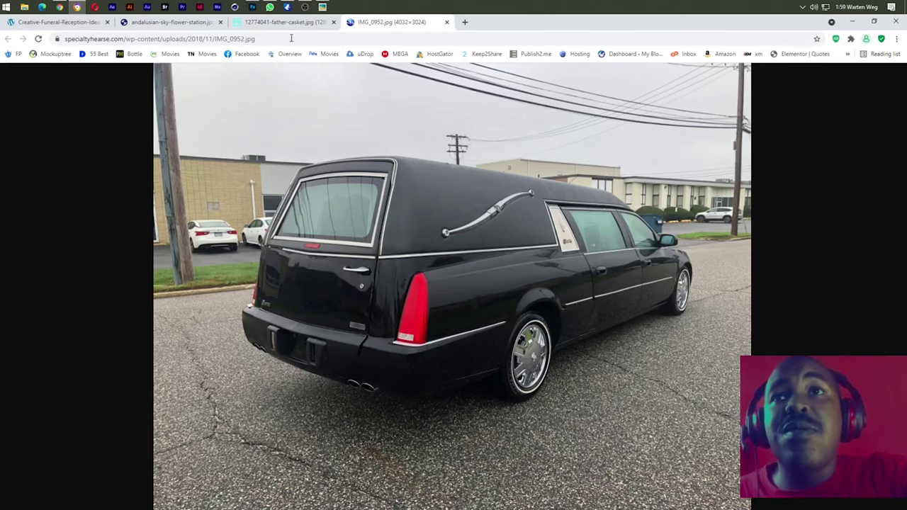
# Copy the casket photo from Chrome's father-casket.jpg tab
pyautogui.click(286, 22)
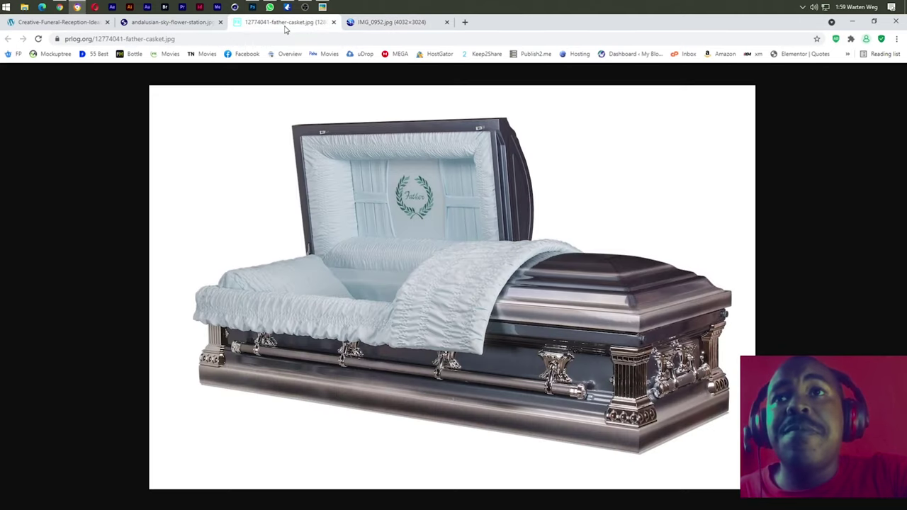
pyautogui.rightClick(376, 224)
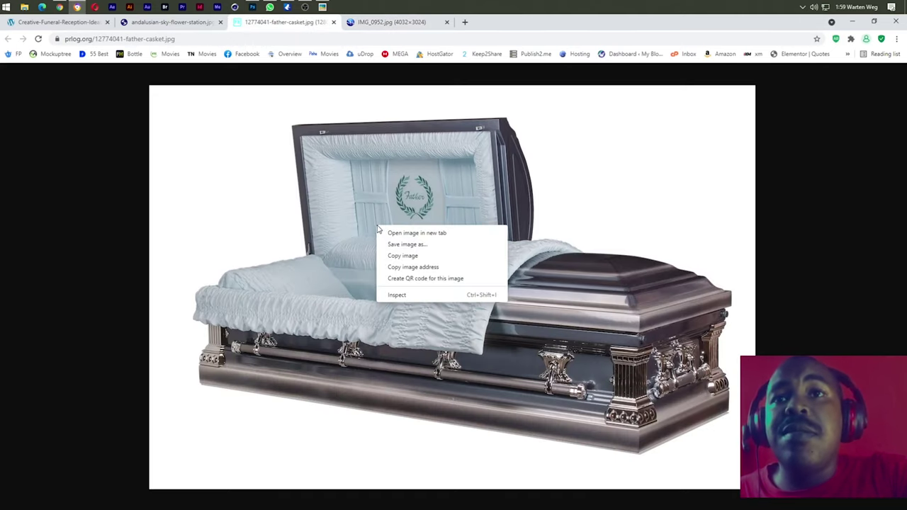
pyautogui.click(410, 257)
pyautogui.rightClick(393, 244)
pyautogui.click(418, 274)
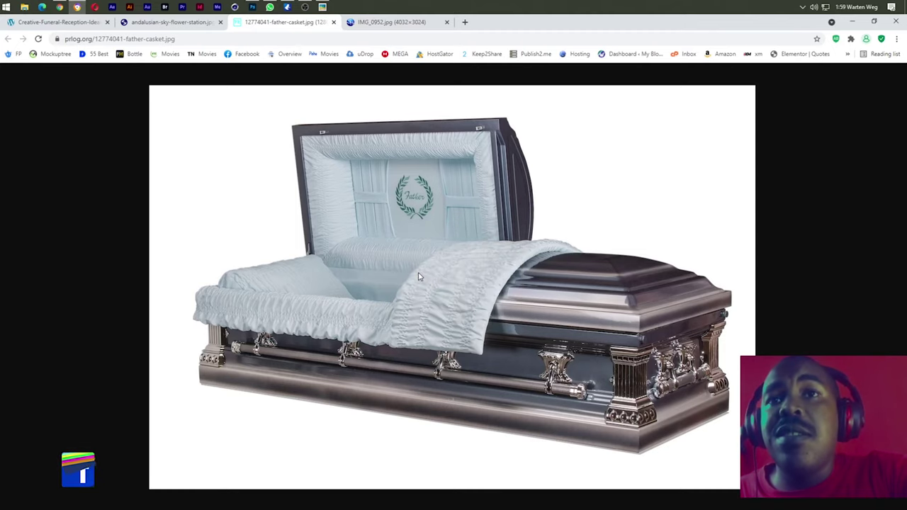
# Paste the casket photo above the circle copy, fill that circle white, and clip the photo into it
pyautogui.click(253, 7)
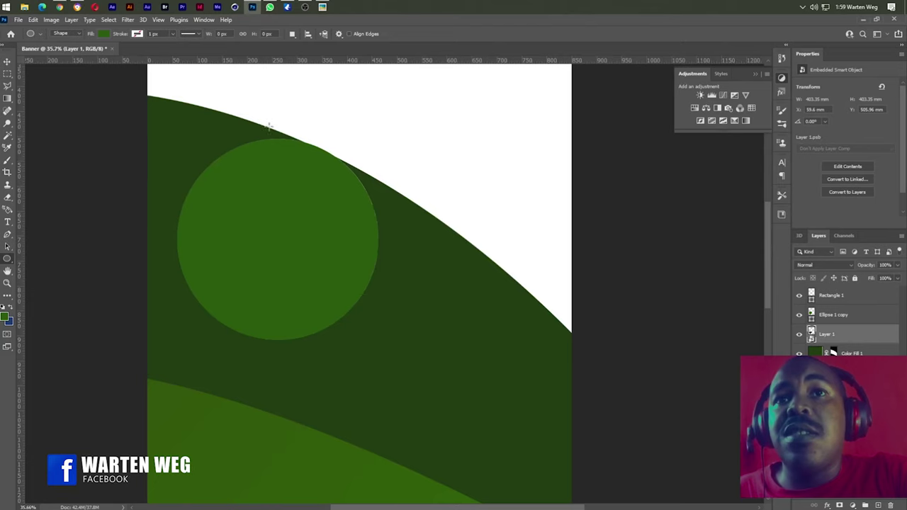
pyautogui.hotkey('ctrl', 'v')
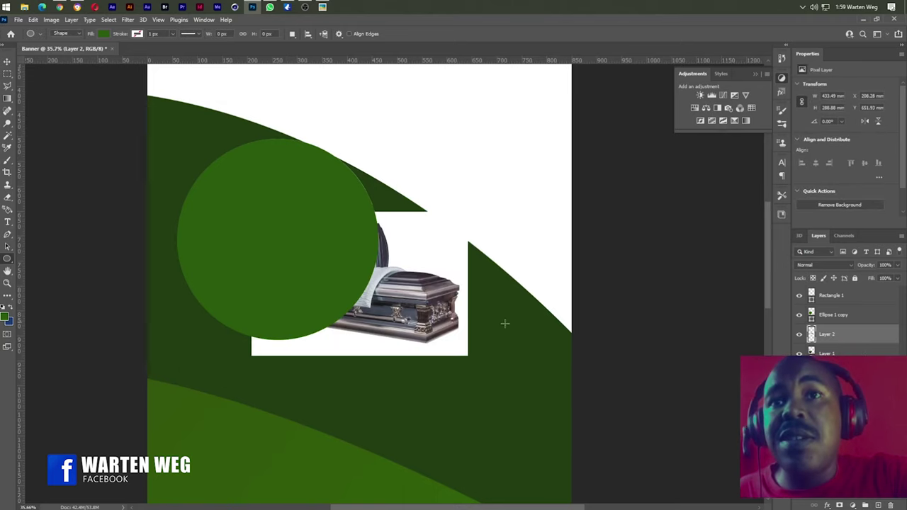
pyautogui.moveTo(830, 328); pyautogui.dragTo(828, 309)
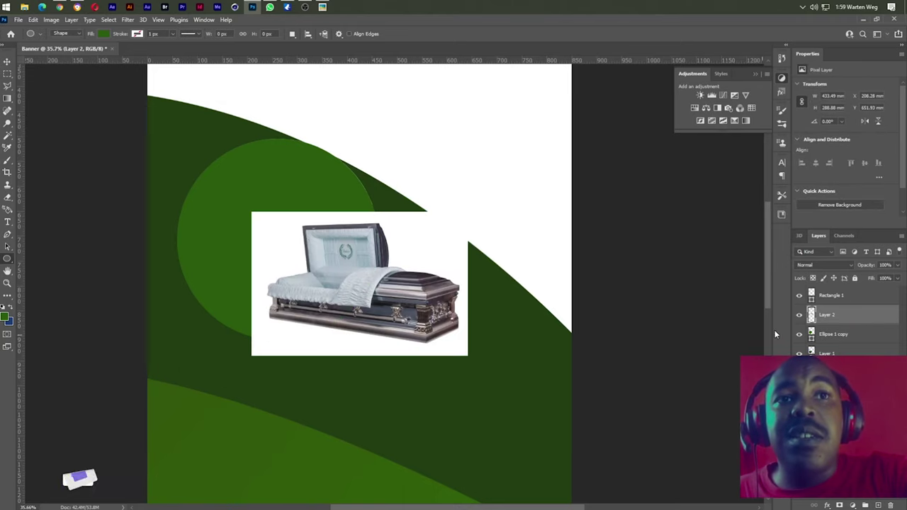
pyautogui.doubleClick(811, 333)
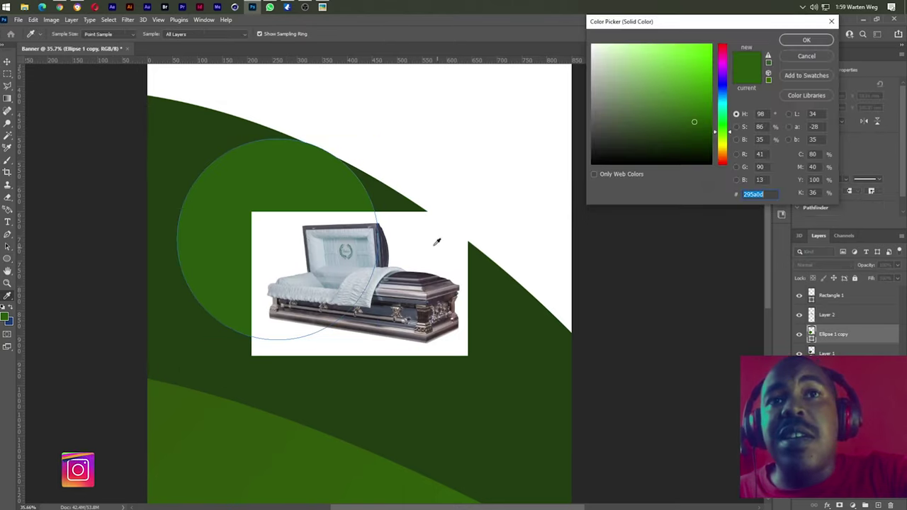
pyautogui.click(278, 223)
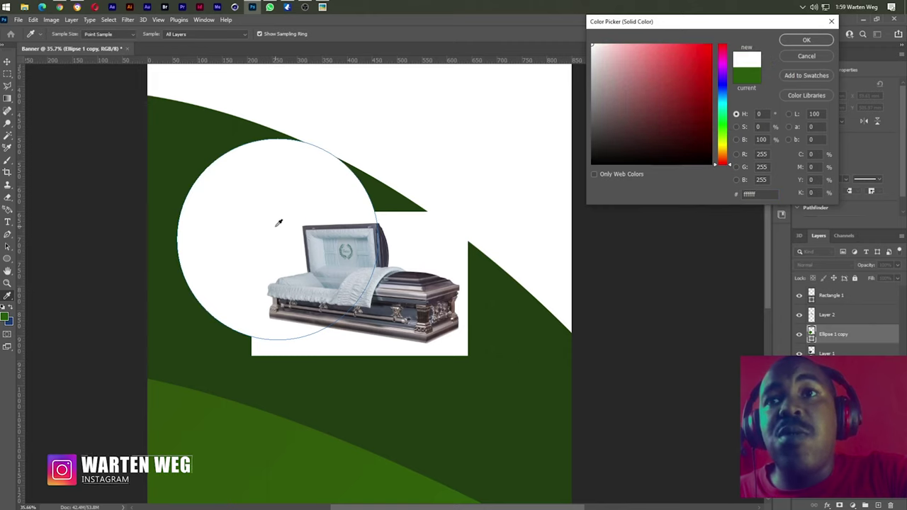
pyautogui.click(820, 40)
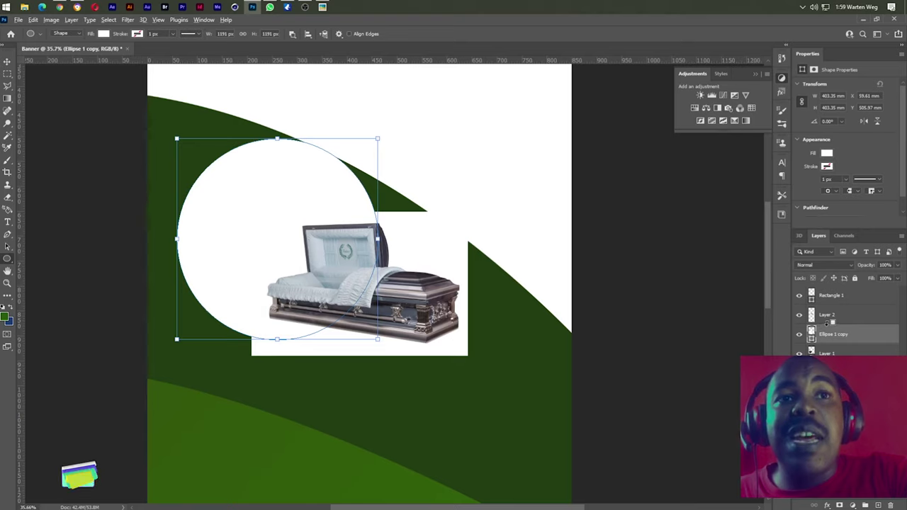
pyautogui.keyDown('alt'); pyautogui.click(829, 323); pyautogui.keyUp('alt')
# Position and scale the casket photo to 97.5% inside the circle, then duplicate the circle
pyautogui.click(7, 62)
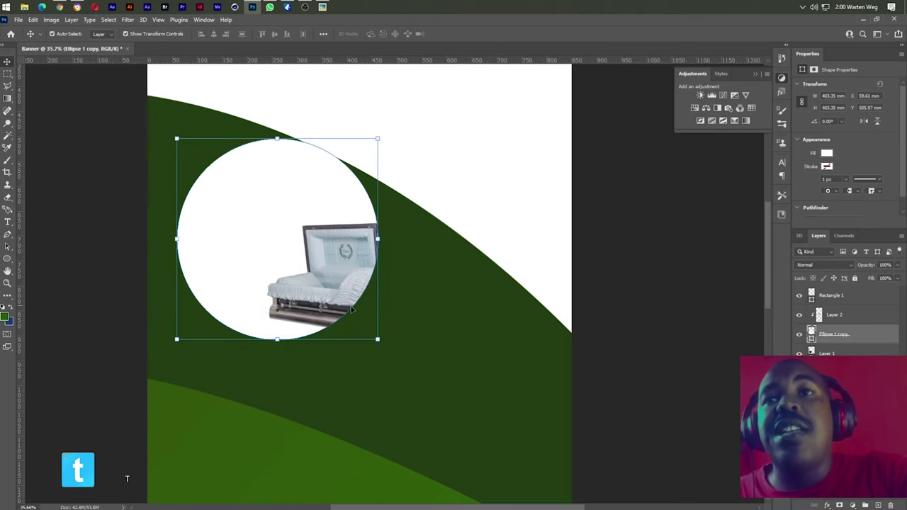
pyautogui.click(870, 316)
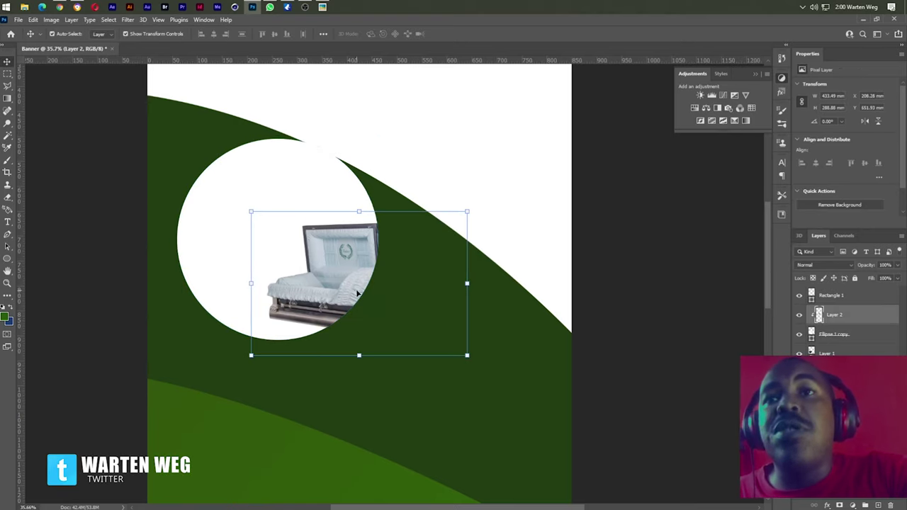
pyautogui.moveTo(358, 293); pyautogui.dragTo(269, 248)
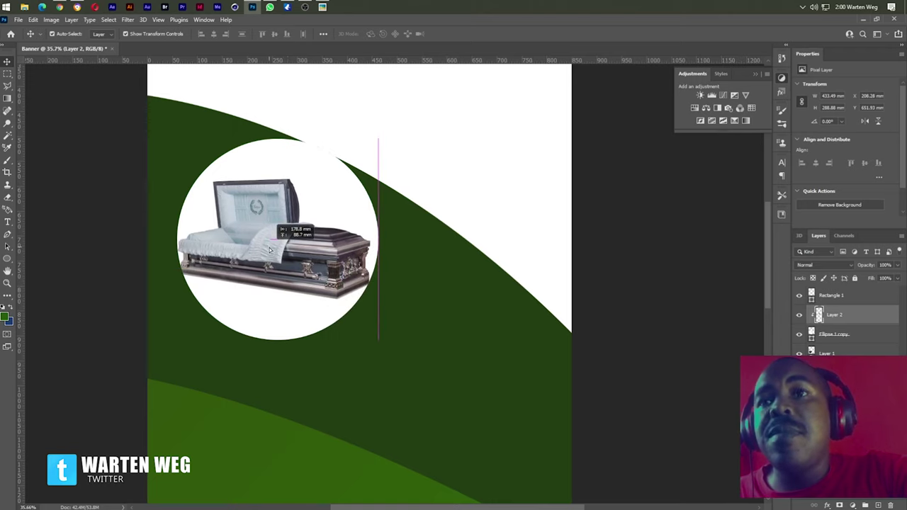
pyautogui.hotkey('ctrl', 't')
pyautogui.moveTo(378, 238); pyautogui.dragTo(373, 239)
pyautogui.moveTo(260, 247); pyautogui.dragTo(268, 247)
pyautogui.click(467, 35)
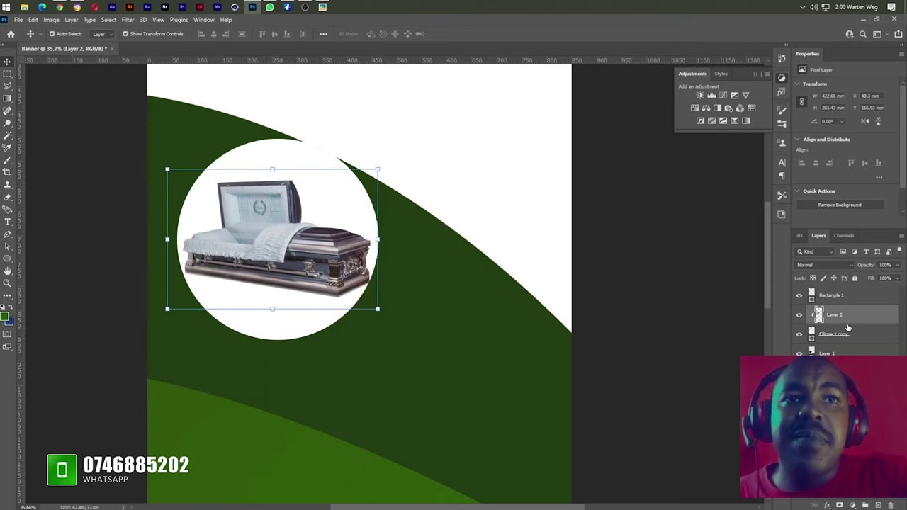
pyautogui.click(834, 336)
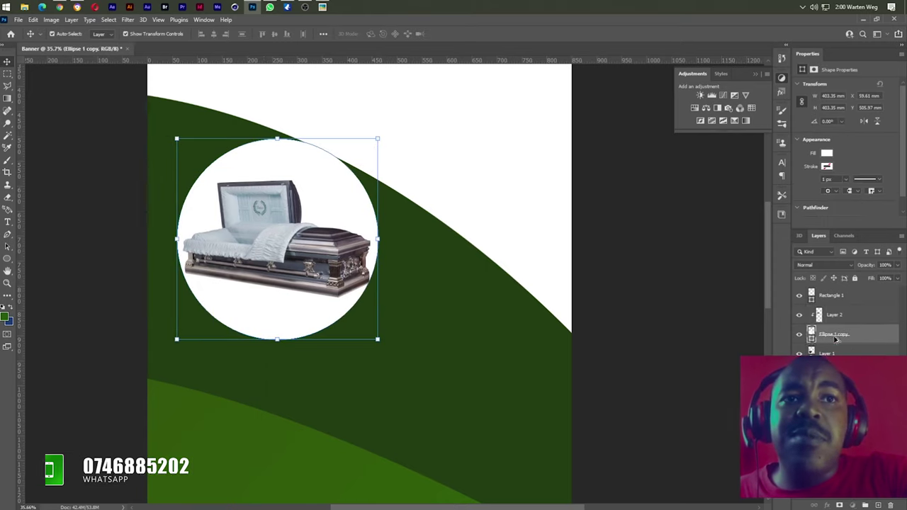
pyautogui.hotkey('ctrl', 'j')
# Merge casket and circle into a Smart Object, moving it up-left and the spare circle down-right
pyautogui.keyDown('ctrl'); pyautogui.click(835, 320); pyautogui.keyUp('ctrl')
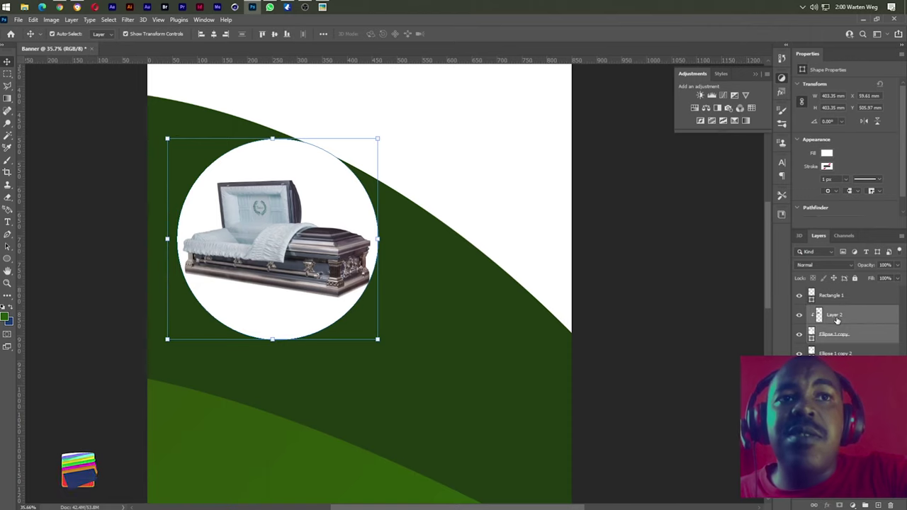
pyautogui.rightClick(835, 320)
pyautogui.click(762, 241)
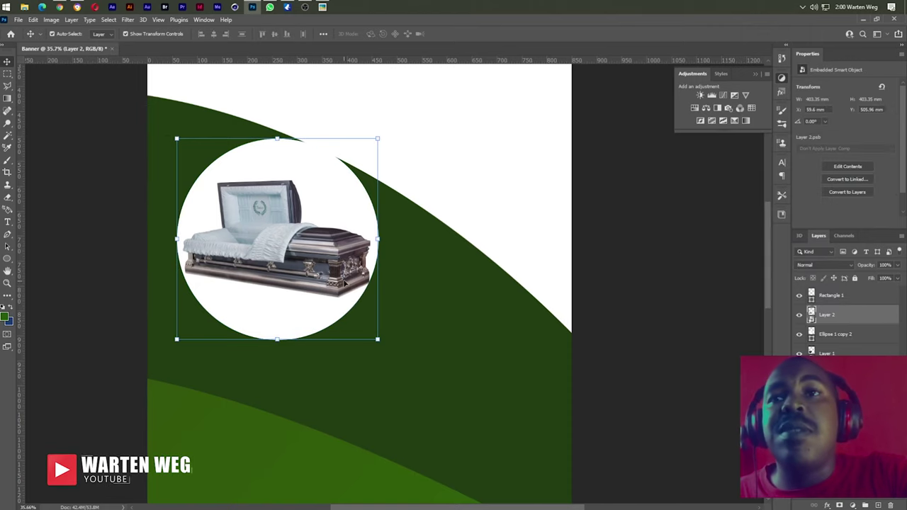
pyautogui.moveTo(276, 241); pyautogui.dragTo(262, 184)
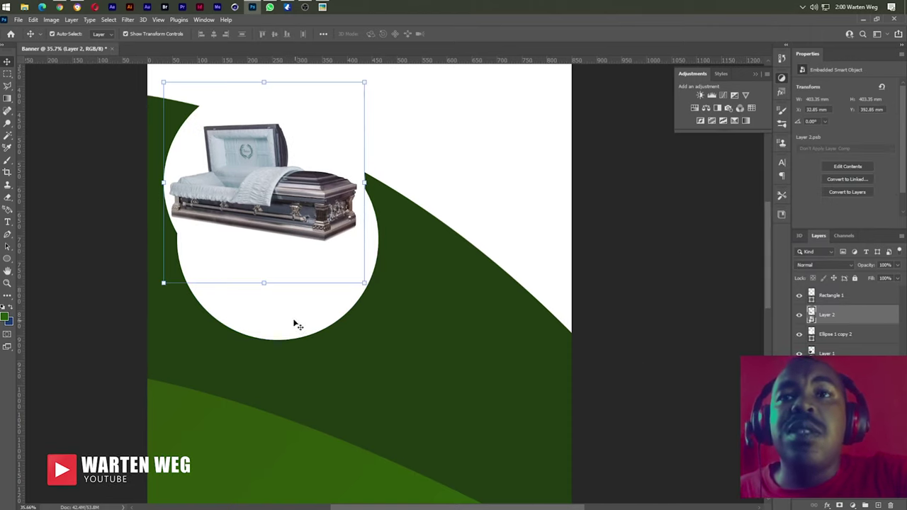
pyautogui.moveTo(293, 323); pyautogui.dragTo(348, 443)
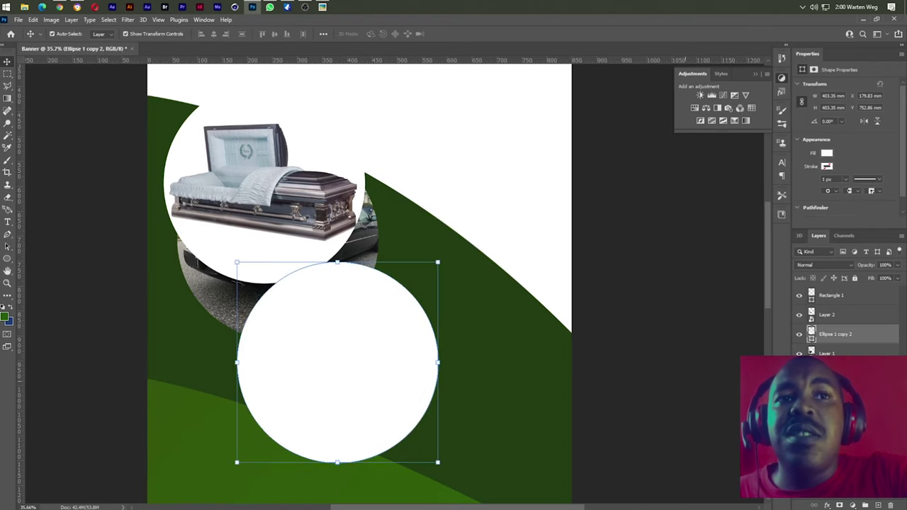
# Clip the hearse photo into the spare circle and stagger both circles along the dark green curve
pyautogui.moveTo(801, 338); pyautogui.dragTo(807, 354)
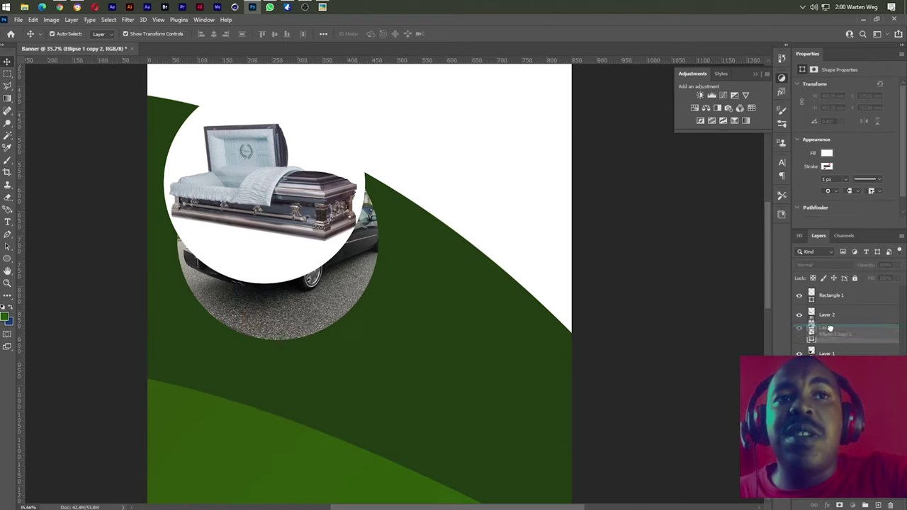
pyautogui.click(297, 314)
pyautogui.moveTo(297, 313); pyautogui.dragTo(478, 336)
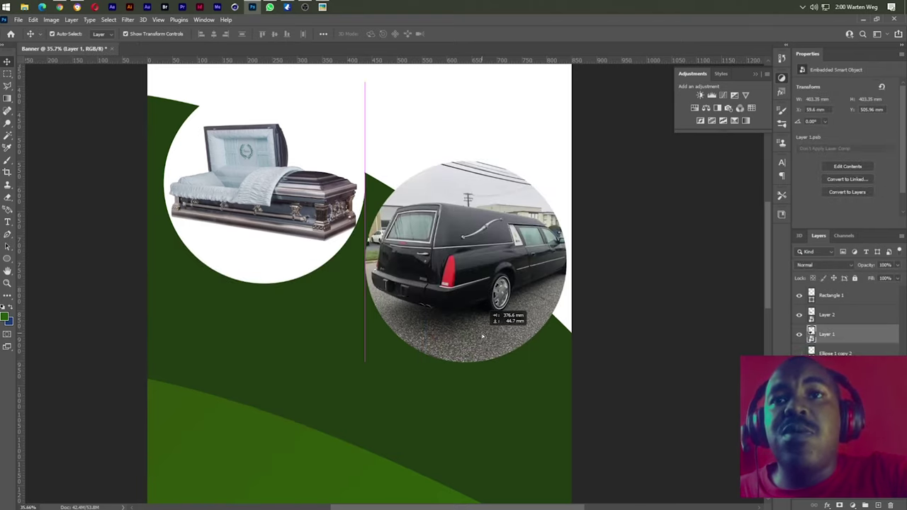
pyautogui.scroll(-5, 413, 320)
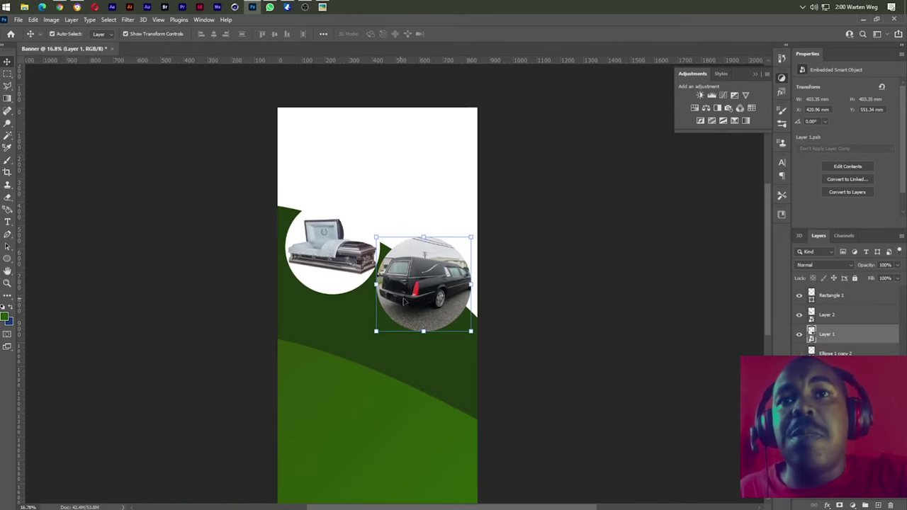
pyautogui.moveTo(411, 309); pyautogui.dragTo(404, 352)
pyautogui.moveTo(330, 258); pyautogui.dragTo(322, 291)
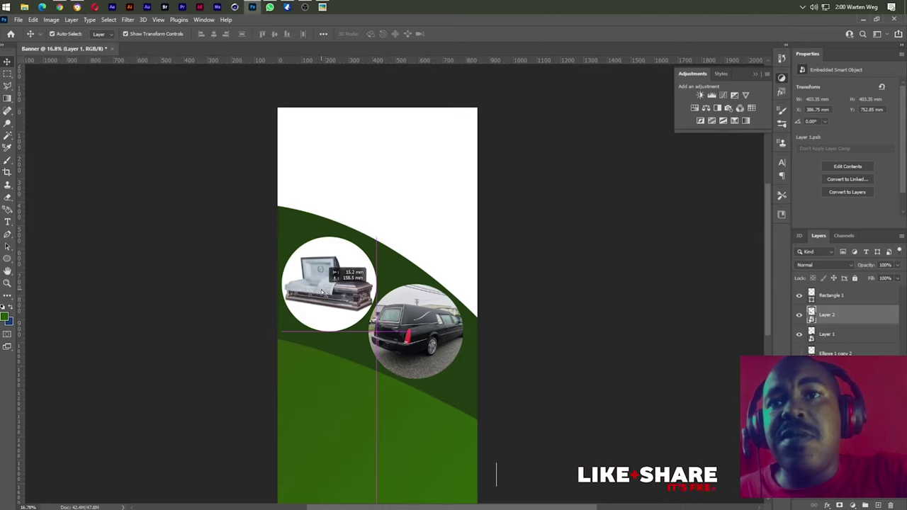
pyautogui.moveTo(413, 326); pyautogui.dragTo(420, 331)
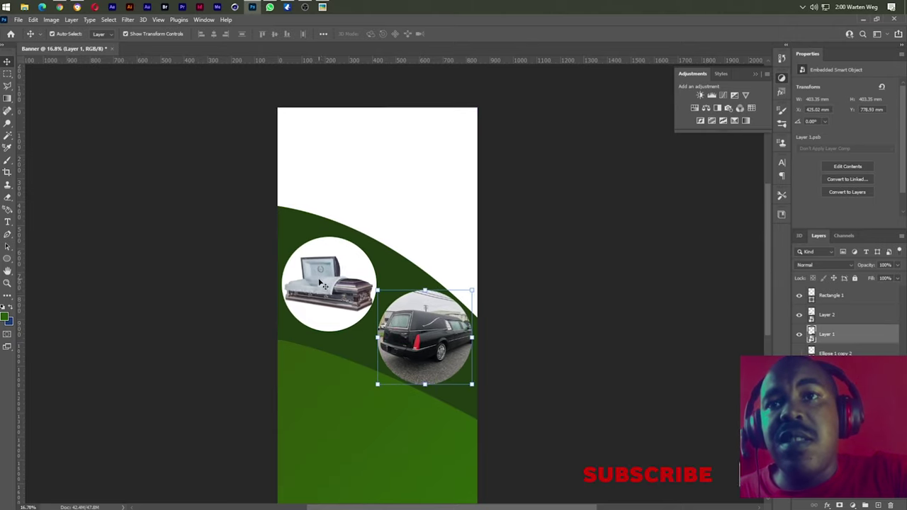
pyautogui.moveTo(320, 278); pyautogui.dragTo(321, 284)
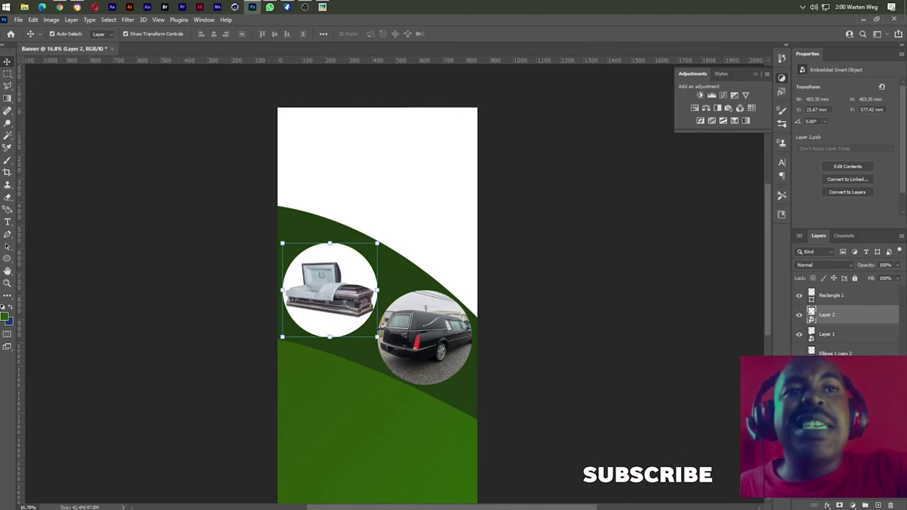
pyautogui.click(397, 269)
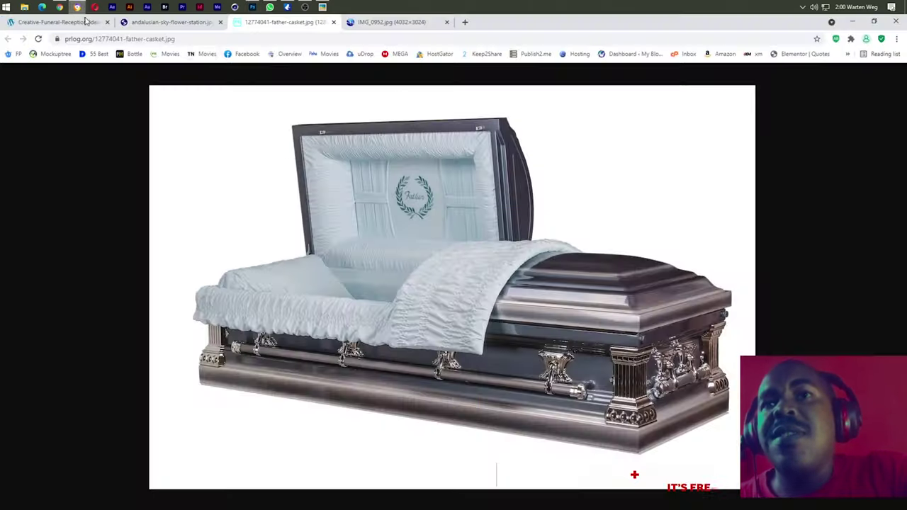
# Copy the white-and-green flower bouquet image from its Chrome tab
pyautogui.click(76, 8)
pyautogui.click(177, 23)
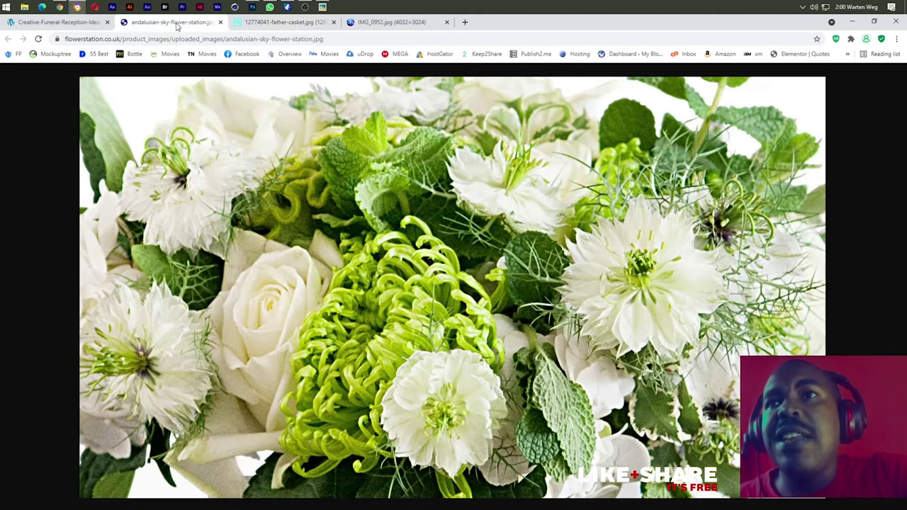
pyautogui.rightClick(404, 235)
pyautogui.click(423, 250)
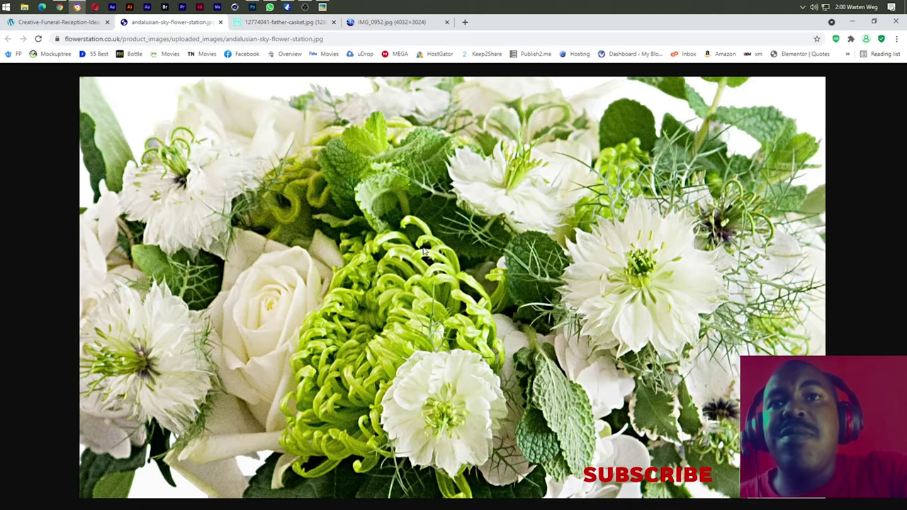
pyautogui.rightClick(404, 224)
pyautogui.click(425, 254)
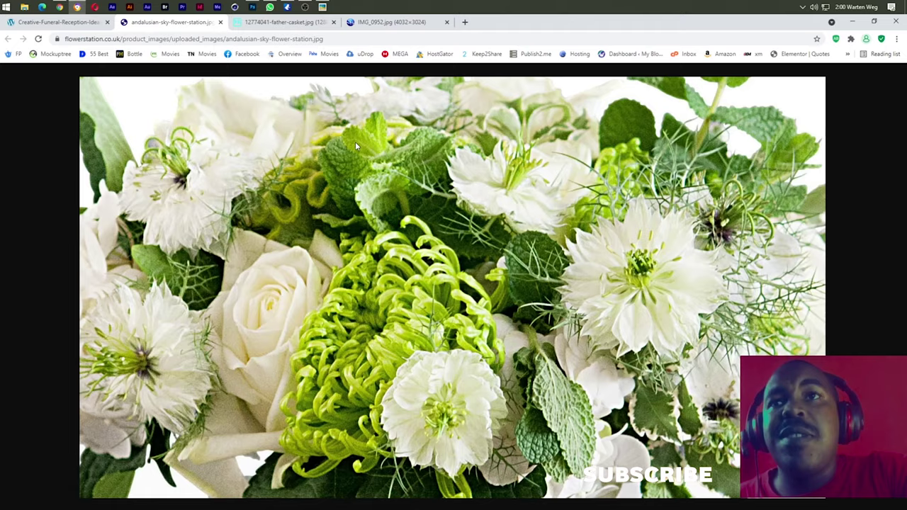
# In Photoshop, fill Rectangle 2 with green, then undo the fill
pyautogui.click(251, 6)
pyautogui.click(382, 424)
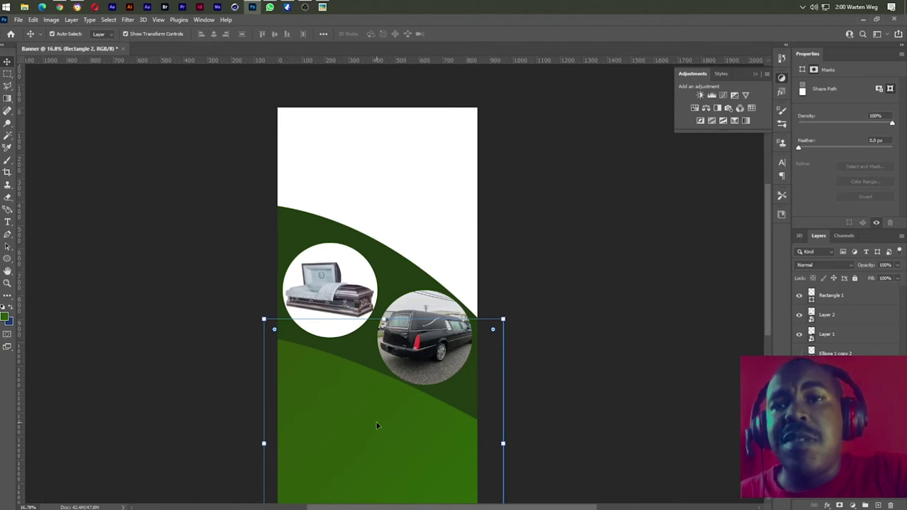
pyautogui.click(383, 418)
pyautogui.hotkey('alt', 'BackSpace')
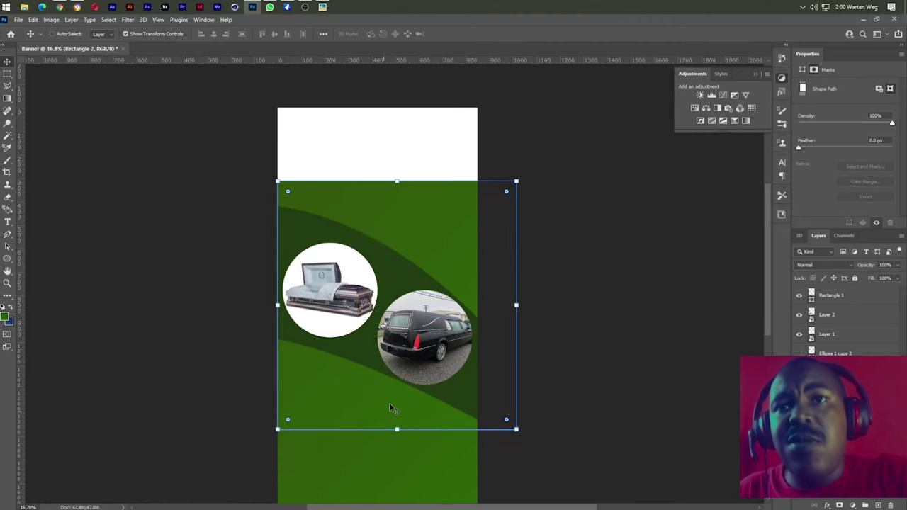
pyautogui.click(400, 392)
pyautogui.hotkey('ctrl', 'z')
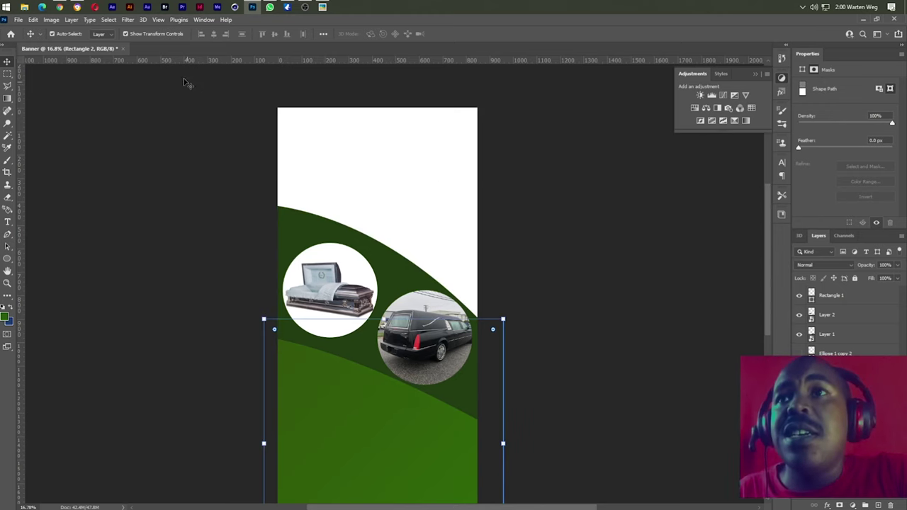
# Copy the flower bouquet image from Chrome once more
pyautogui.click(77, 7)
pyautogui.rightClick(405, 244)
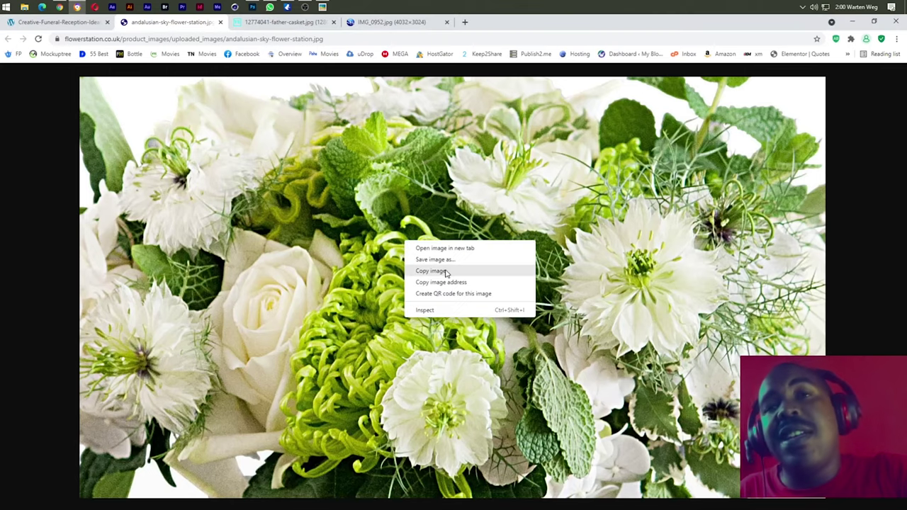
pyautogui.click(445, 273)
# Paste the flower bouquet and enlarge it to fill the banner's lower half
pyautogui.click(251, 7)
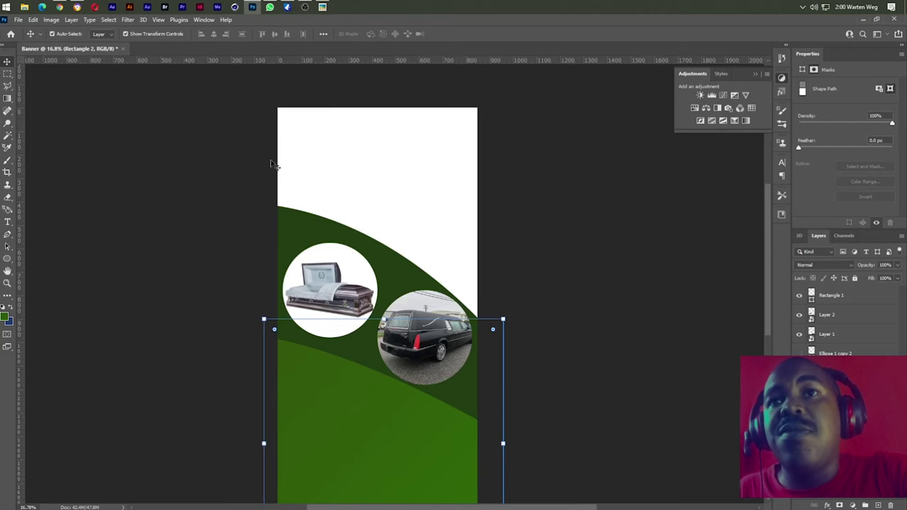
pyautogui.moveTo(300, 257); pyautogui.dragTo(296, 272)
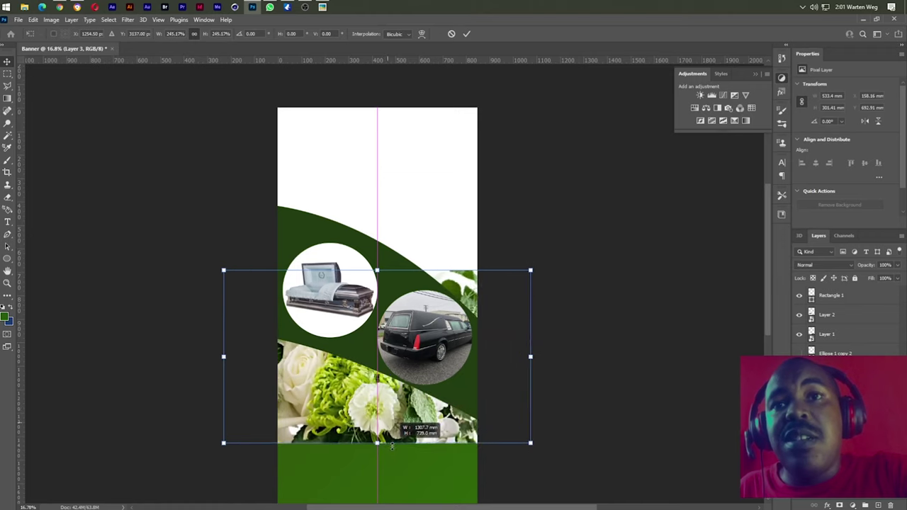
pyautogui.moveTo(383, 411)
pyautogui.mouseDown()
pyautogui.moveTo(388, 425)
pyautogui.moveTo(346, 279)
pyautogui.moveTo(348, 390)
pyautogui.mouseUp()
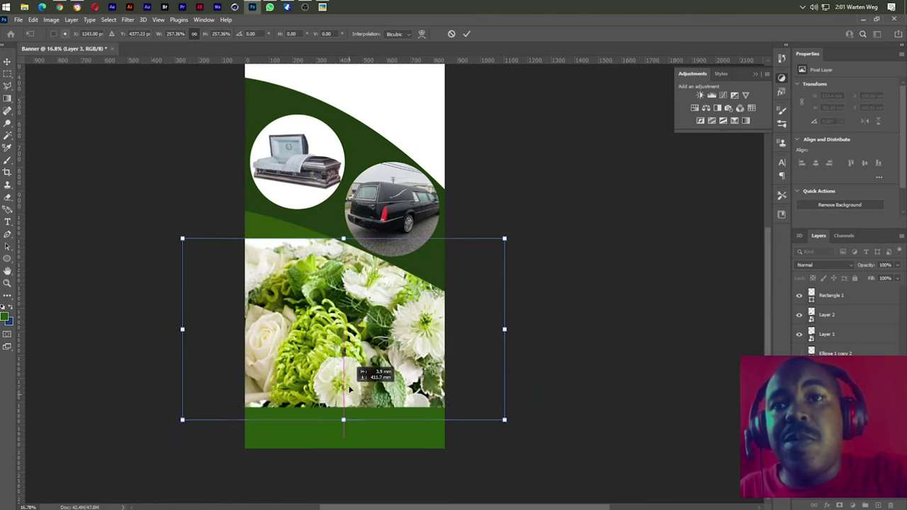
pyautogui.moveTo(343, 234); pyautogui.dragTo(342, 209)
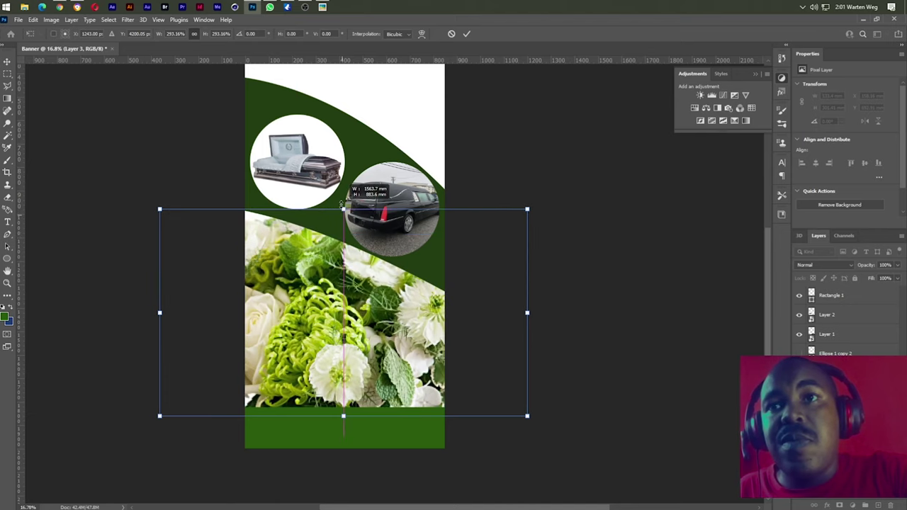
pyautogui.click(469, 33)
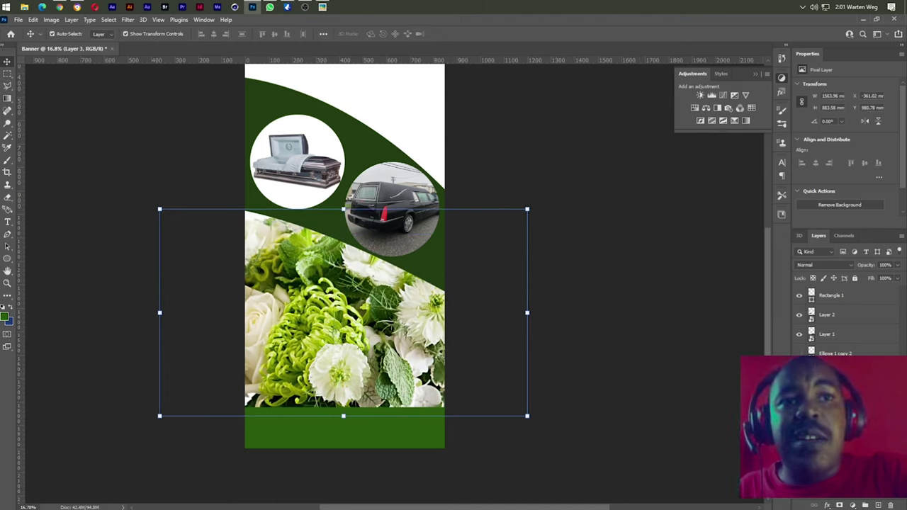
pyautogui.click(558, 369)
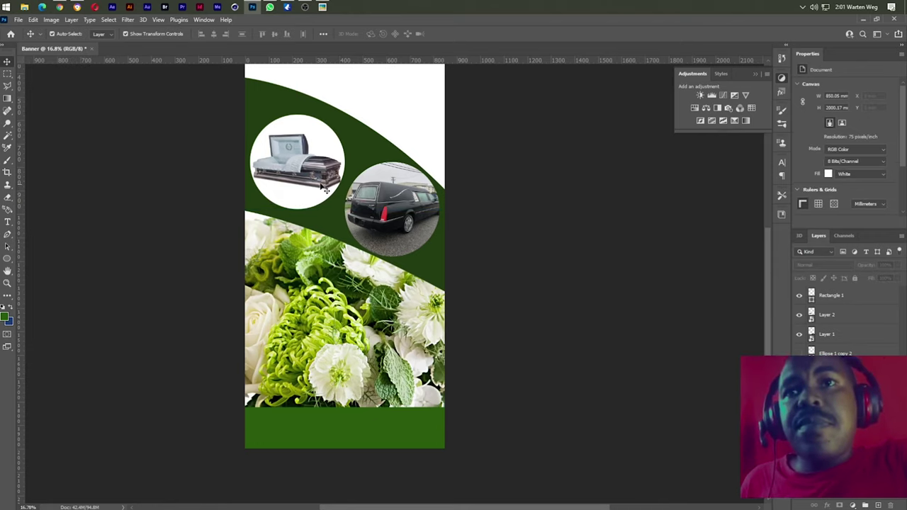
# Scale the casket circle up to 110% and shift it slightly right
pyautogui.click(310, 167)
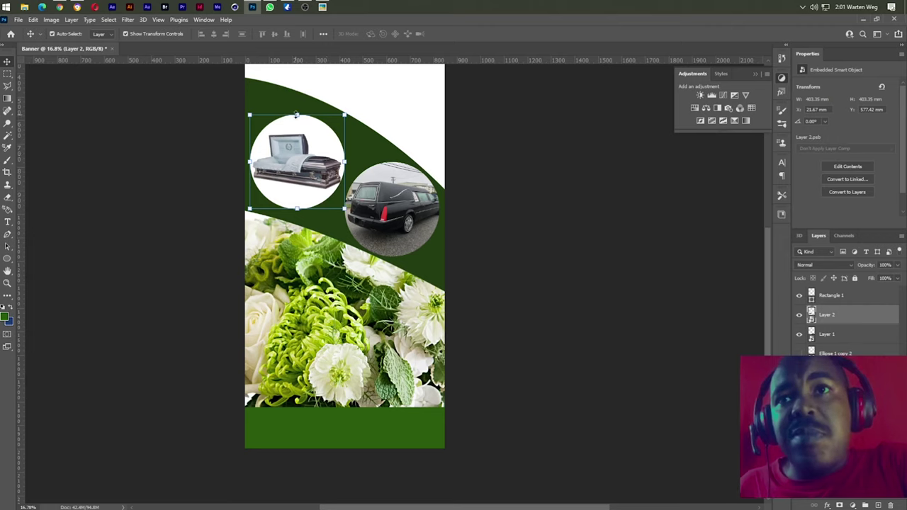
pyautogui.moveTo(296, 115); pyautogui.dragTo(296, 105)
pyautogui.moveTo(298, 182); pyautogui.dragTo(307, 187)
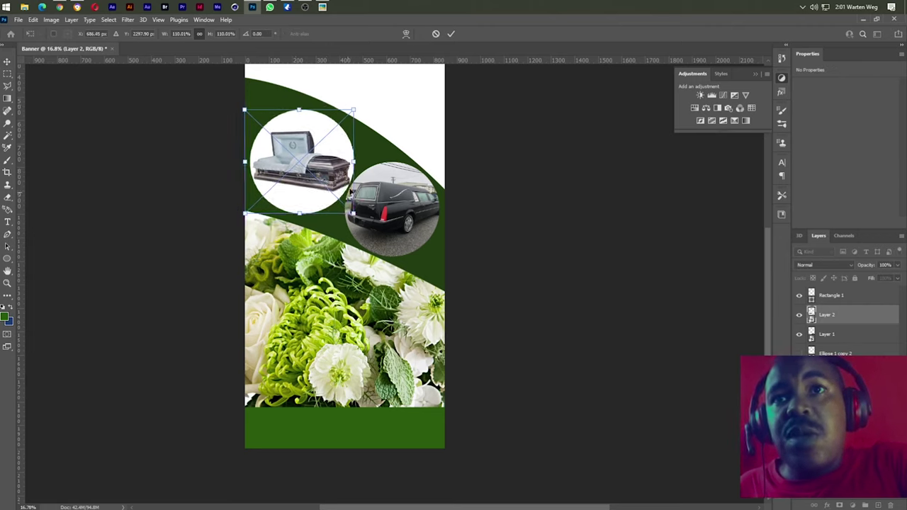
pyautogui.click(451, 34)
pyautogui.click(538, 199)
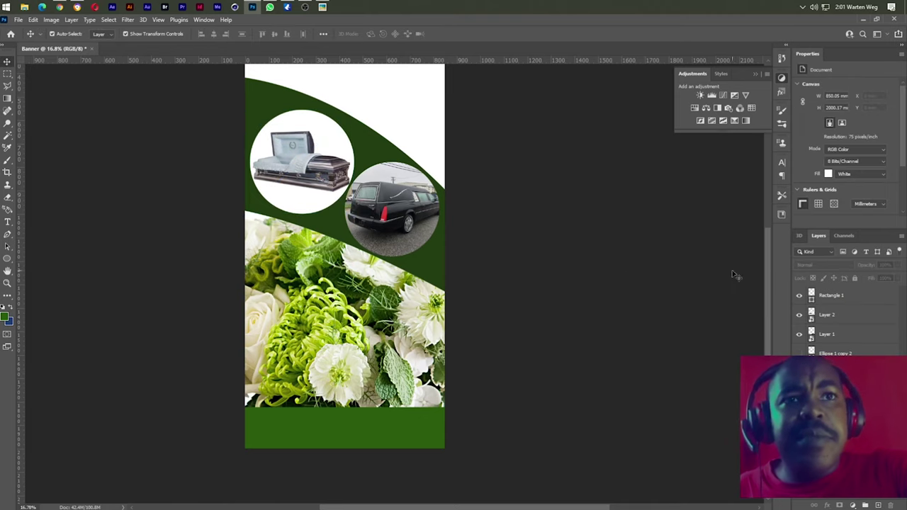
# Fill Rectangle 1's bottom strip white and zoom in on that blank panel
pyautogui.click(374, 426)
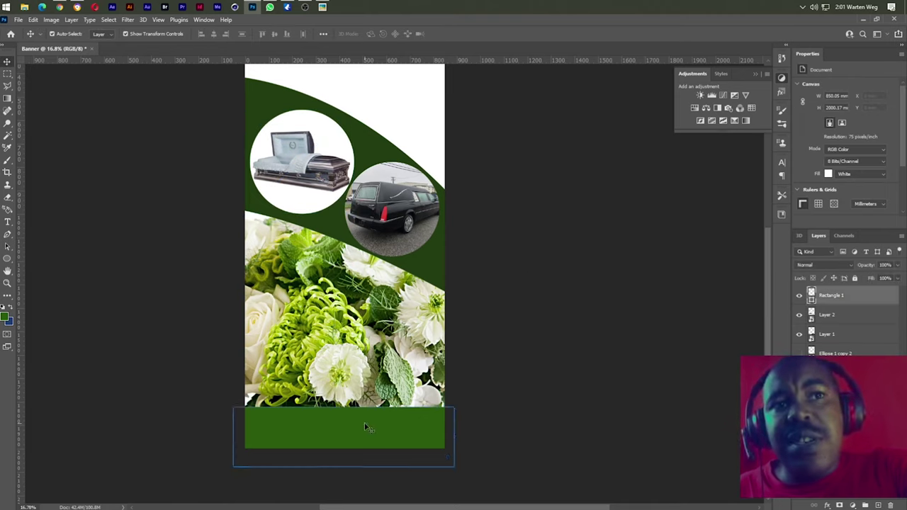
pyautogui.doubleClick(812, 296)
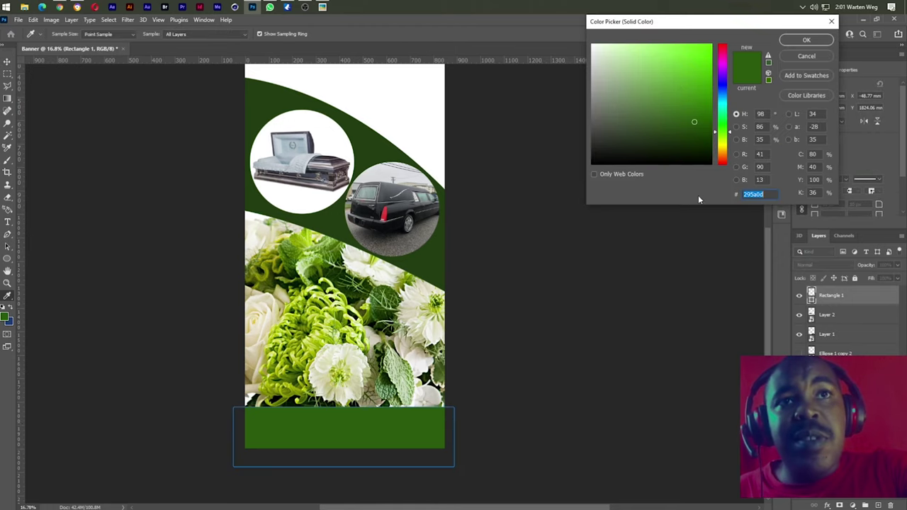
pyautogui.moveTo(603, 63); pyautogui.dragTo(593, 46)
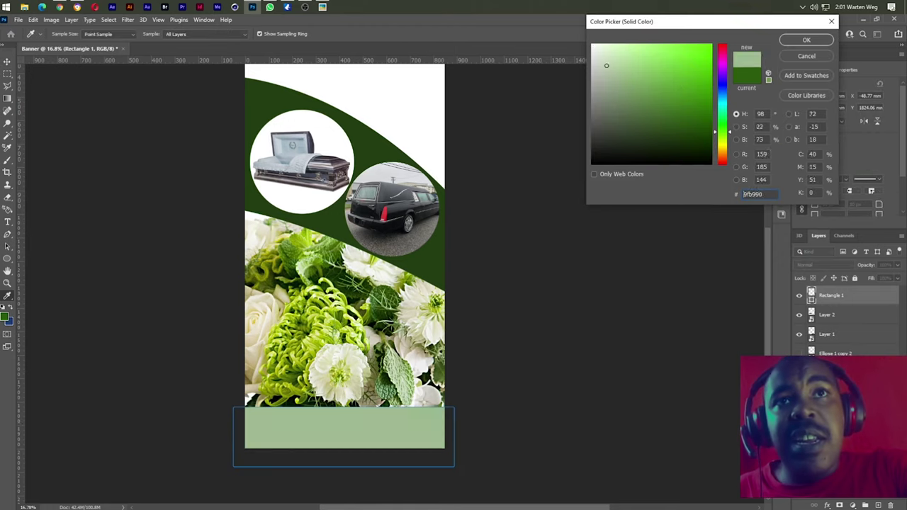
pyautogui.click(806, 40)
pyautogui.click(573, 284)
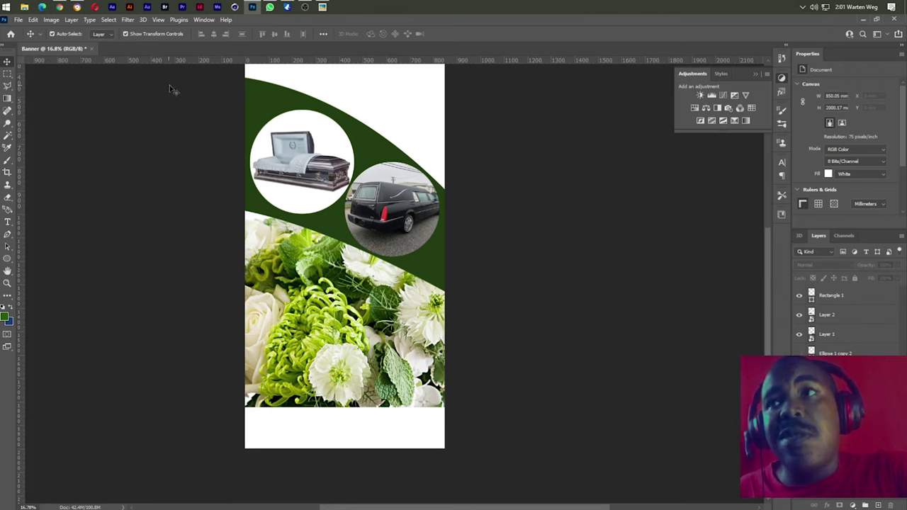
pyautogui.click(321, 7)
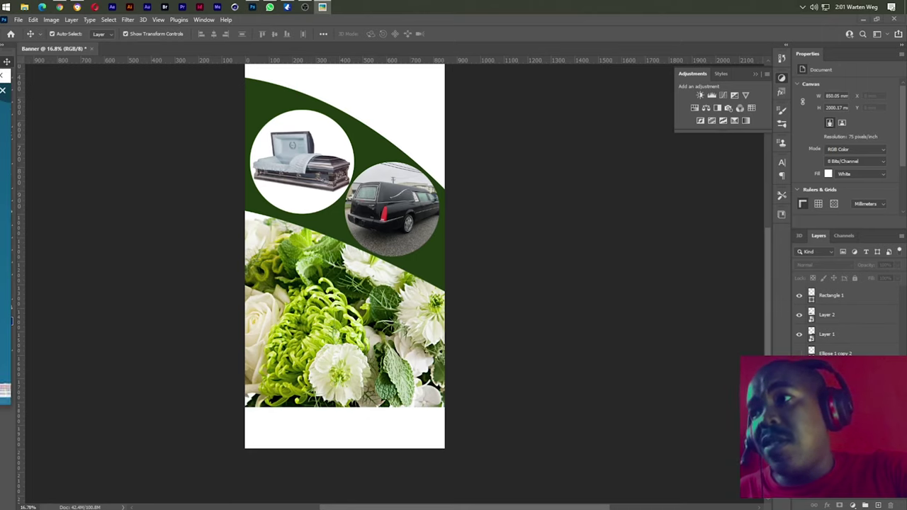
pyautogui.click(437, 269)
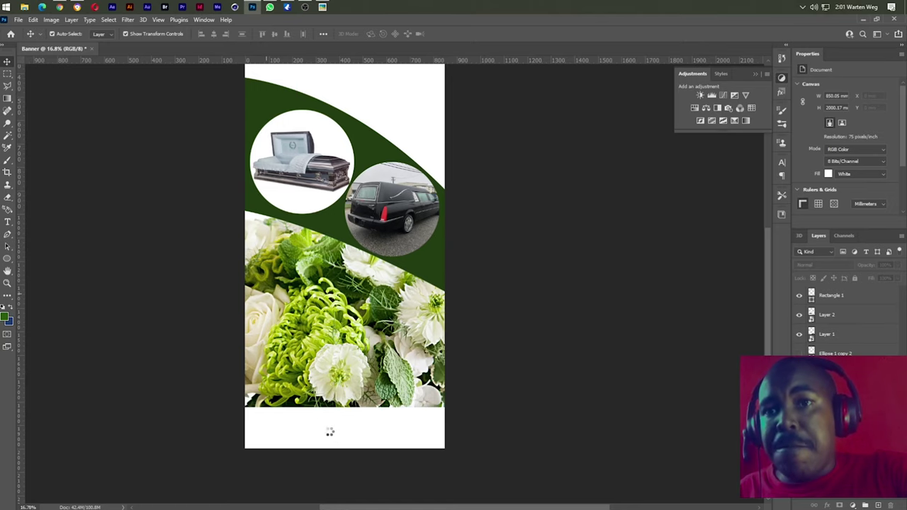
pyautogui.scroll(2, 334, 424)
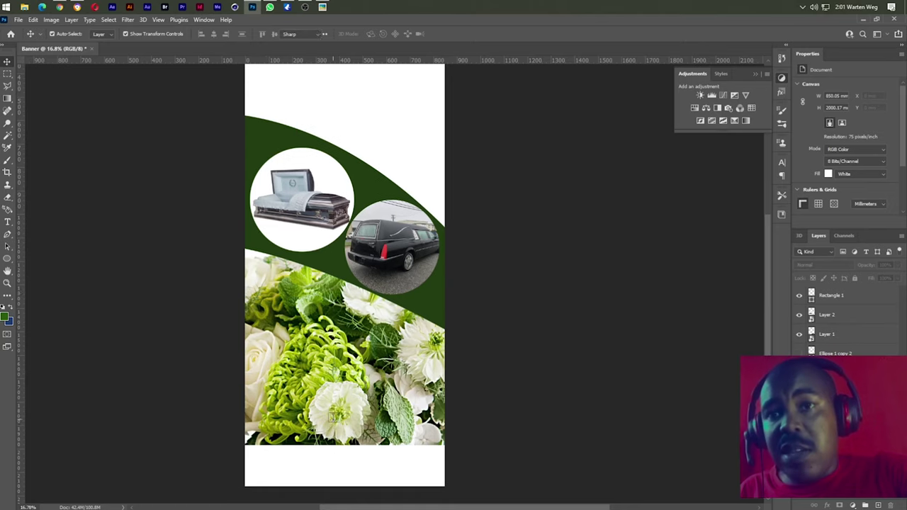
pyautogui.press('t')
pyautogui.scroll(2, 335, 457)
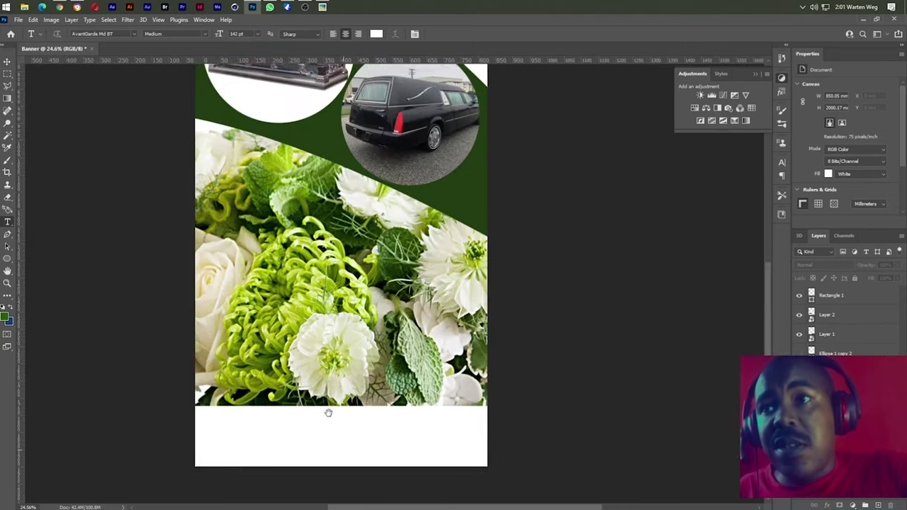
# In banner green, type 'Office Hours Monday - Friday 08:30 - 14:00' and begin a Saturday line
pyautogui.click(12, 310)
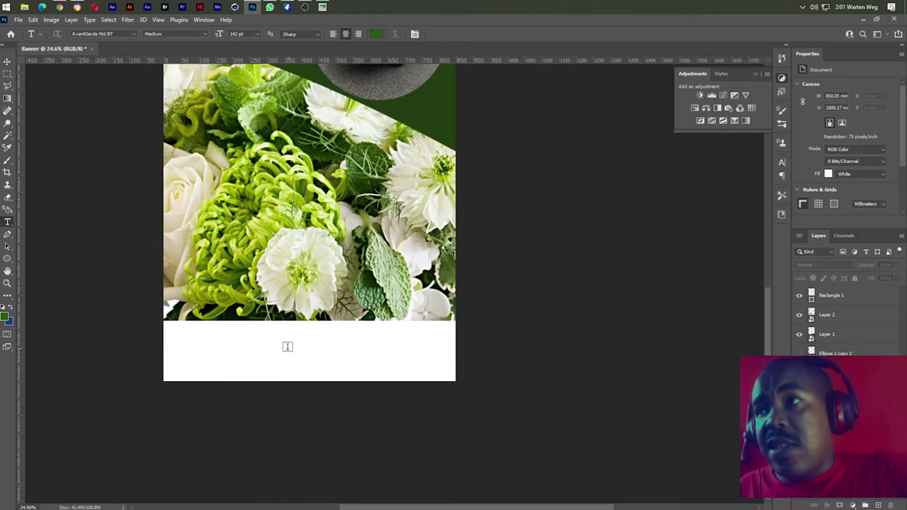
pyautogui.click(286, 346)
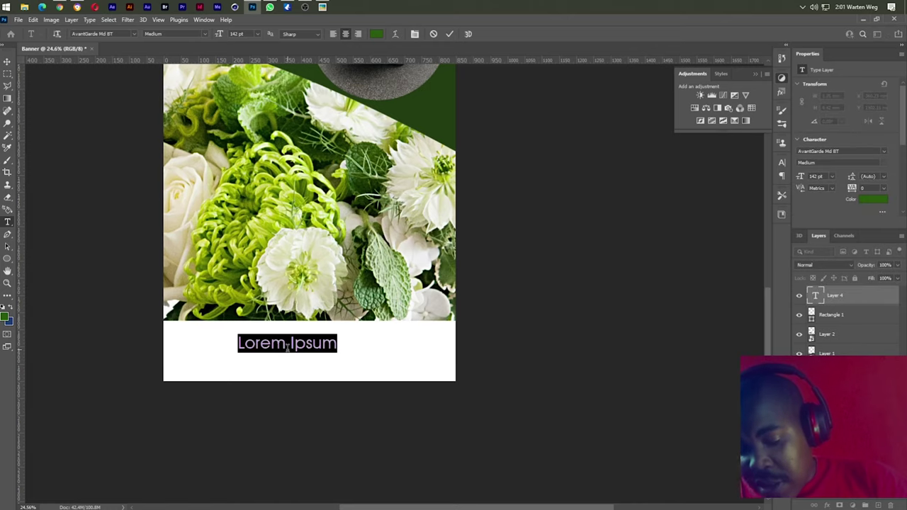
pyautogui.write('Off')
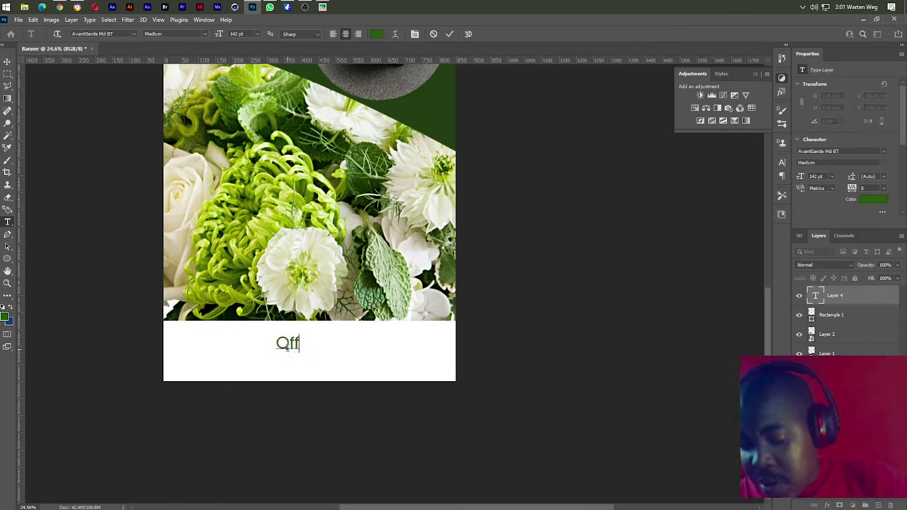
pyautogui.write('ice Hor')
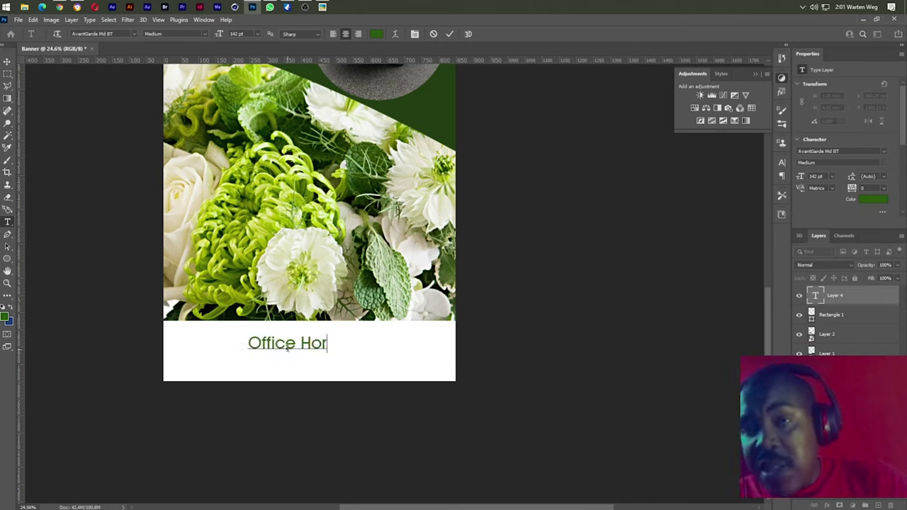
pyautogui.write('e=')
pyautogui.press('BackSpace')
pyautogui.press('BackSpace')
pyautogui.press('BackSpace')
pyautogui.press('BackSpace')
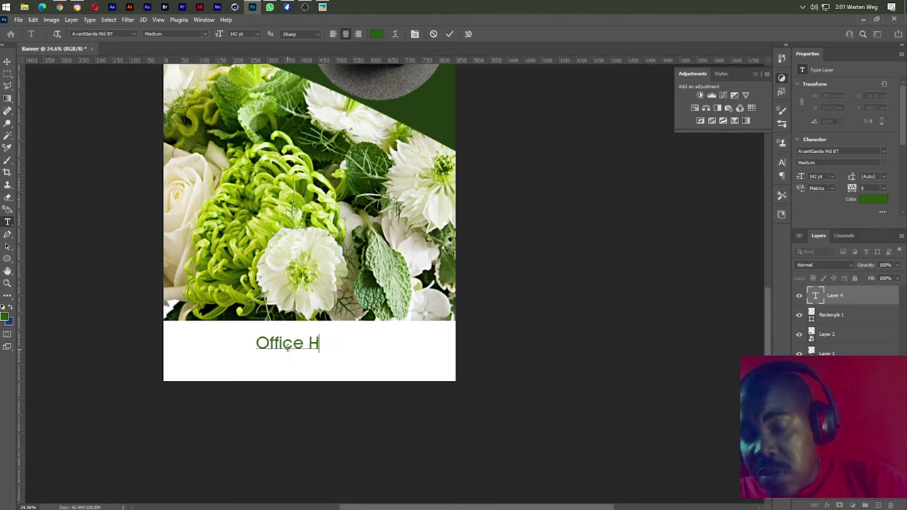
pyautogui.write('ours')
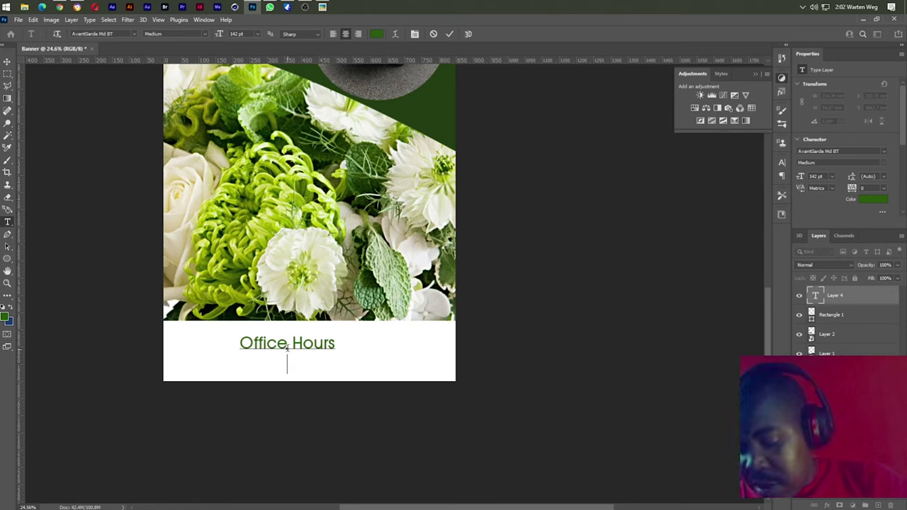
pyautogui.write(' Monda')
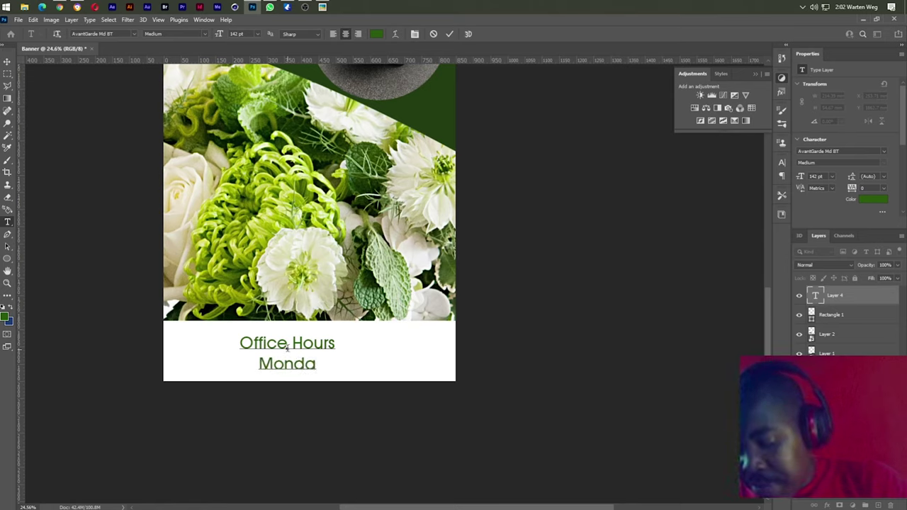
pyautogui.write('y - ')
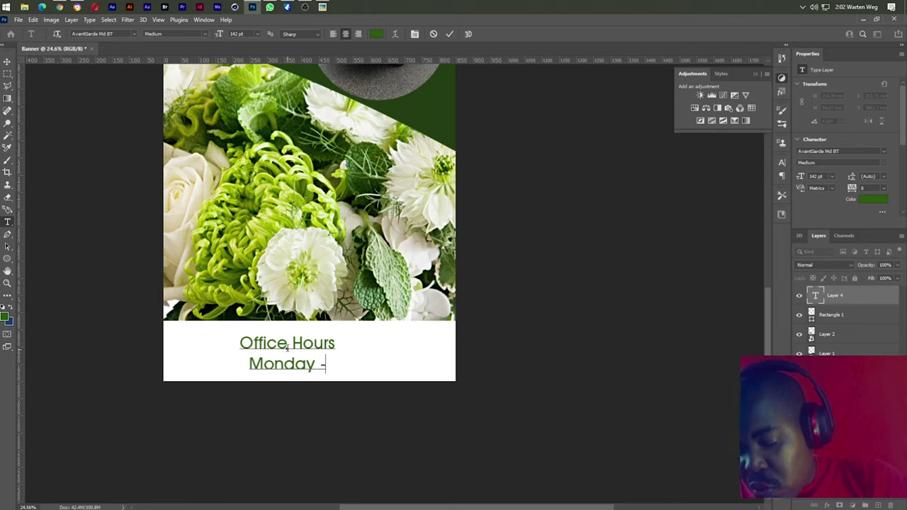
pyautogui.write('Fri')
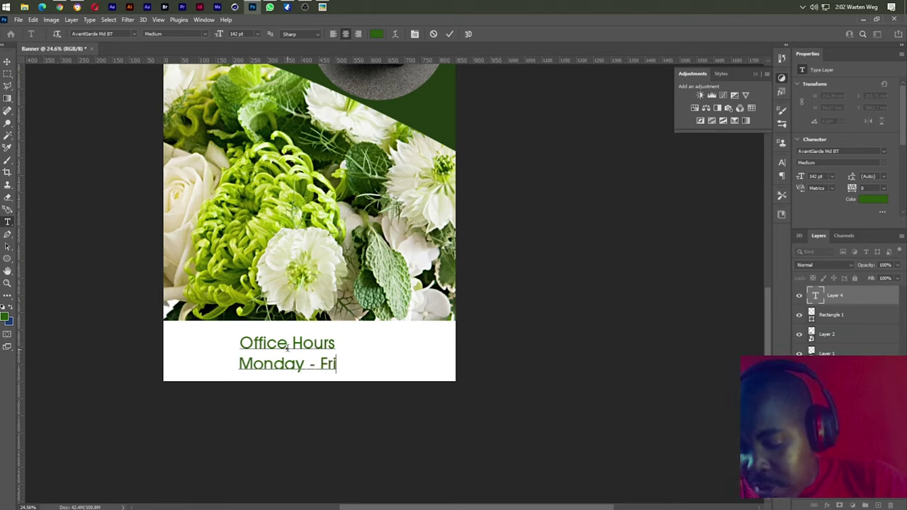
pyautogui.write('day')
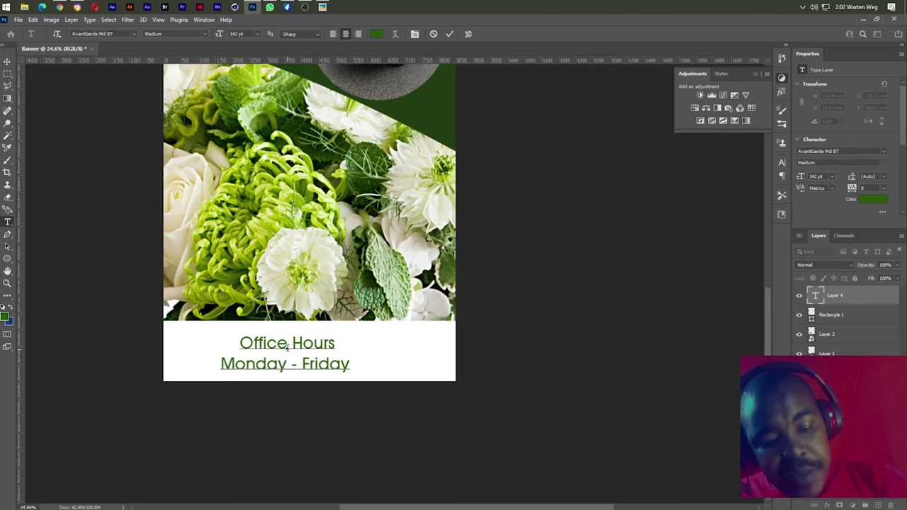
pyautogui.write(' 08:3')
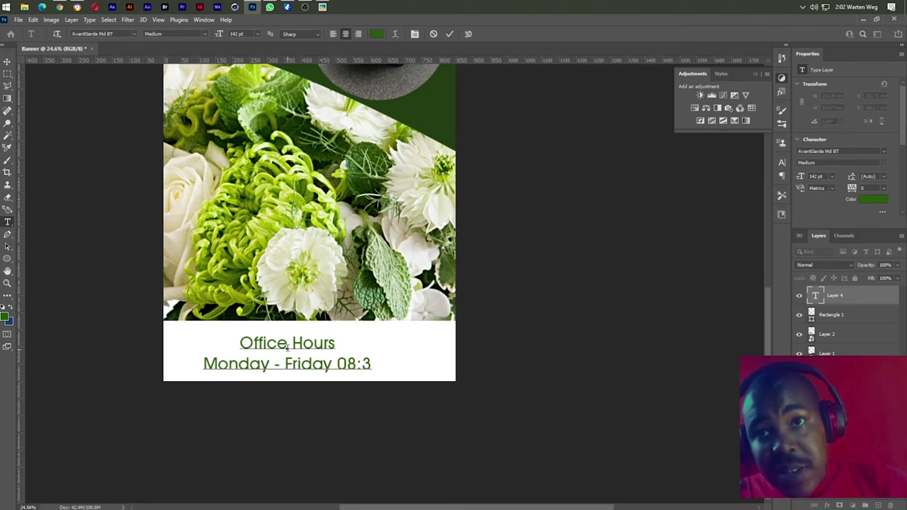
pyautogui.write('0 -')
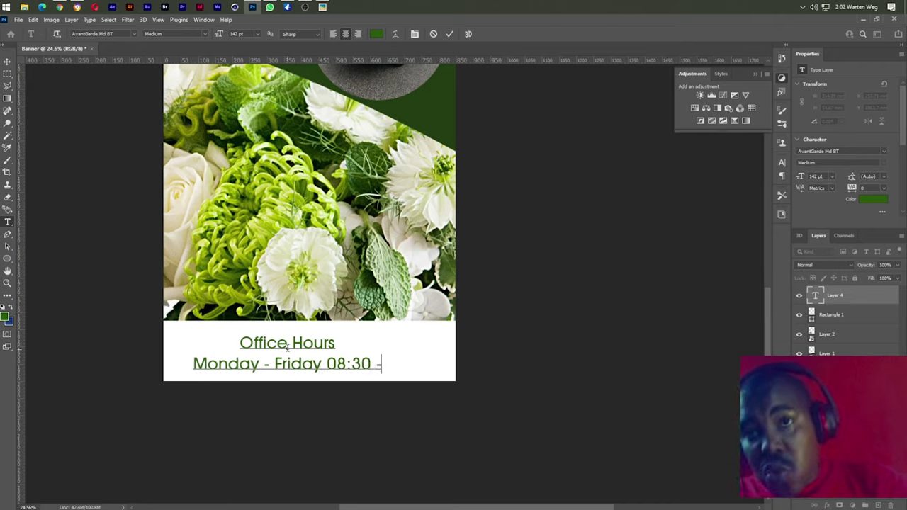
pyautogui.write(' 14')
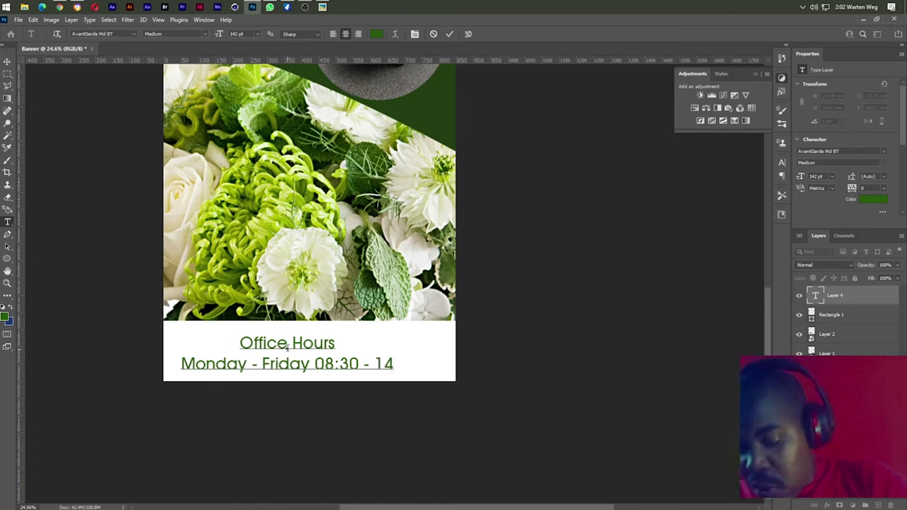
pyautogui.write(':')
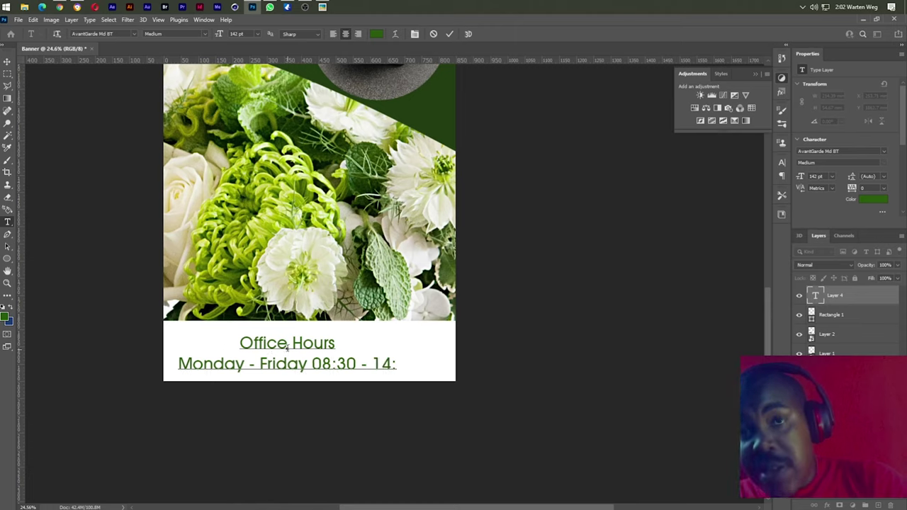
pyautogui.write('00')
pyautogui.press('Return')
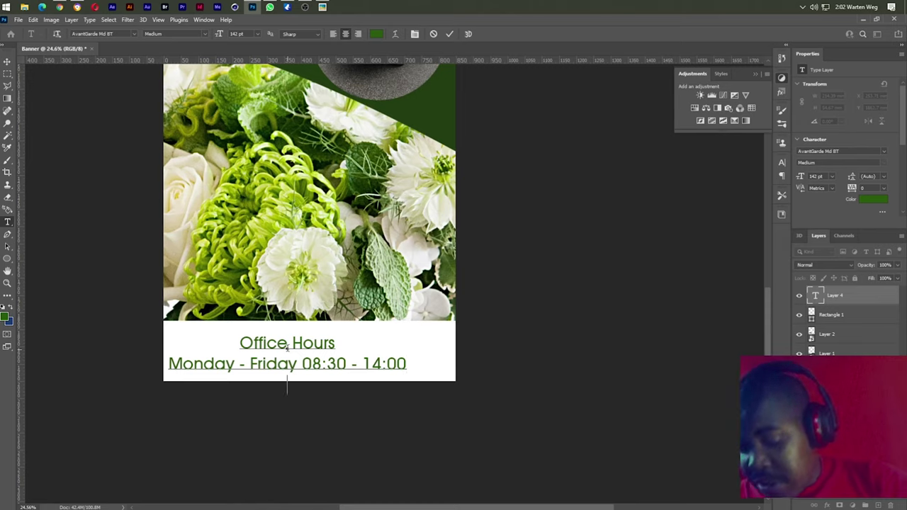
pyautogui.write('Saturday -')
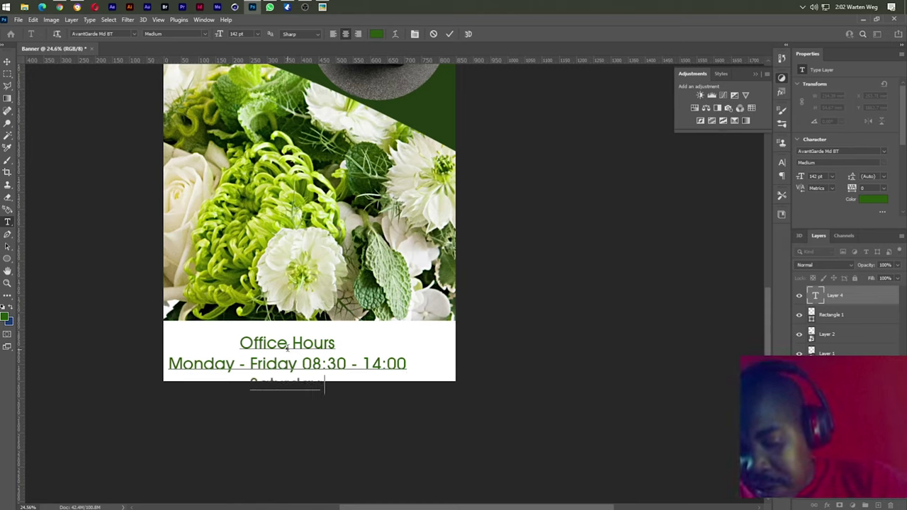
pyautogui.write(' 09')
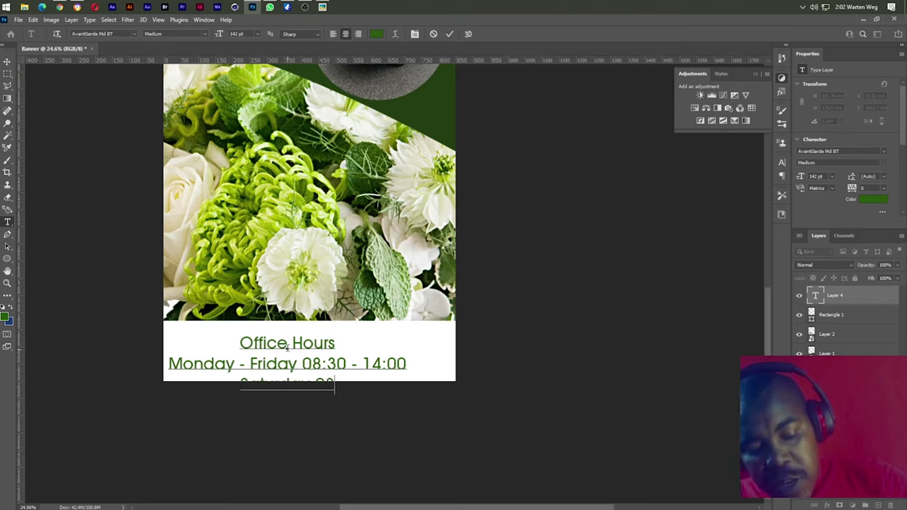
pyautogui.write(':0')
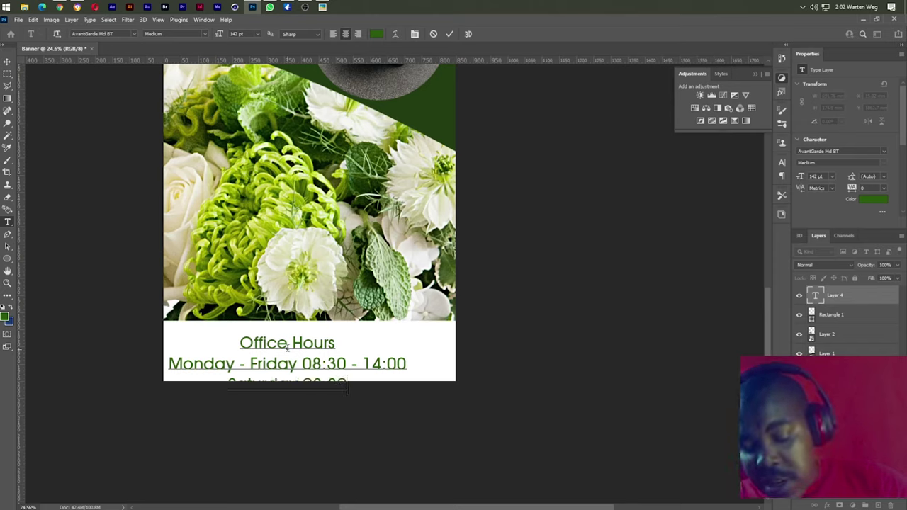
pyautogui.write('0')
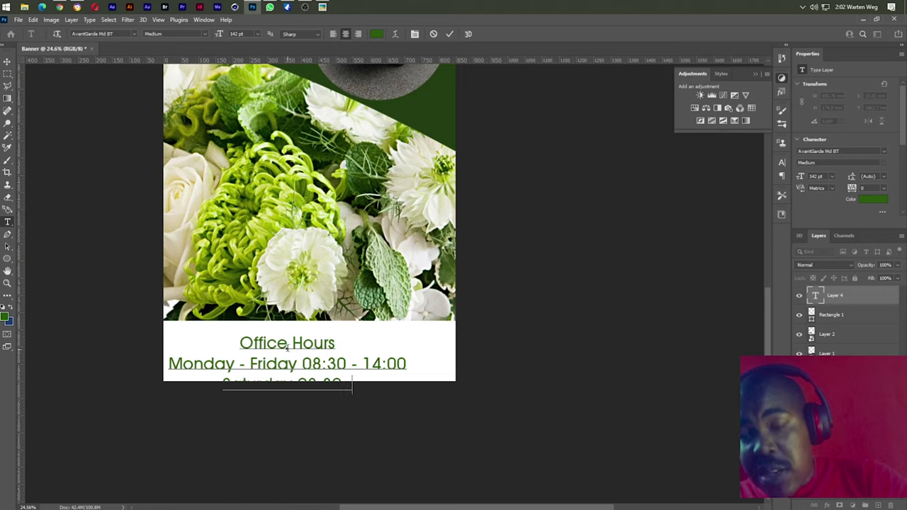
pyautogui.write(' -')
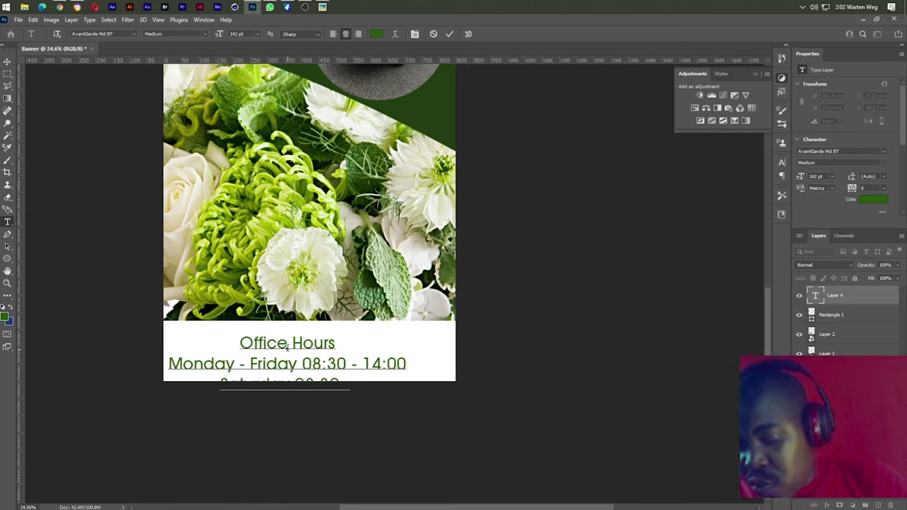
pyautogui.write(' 10')
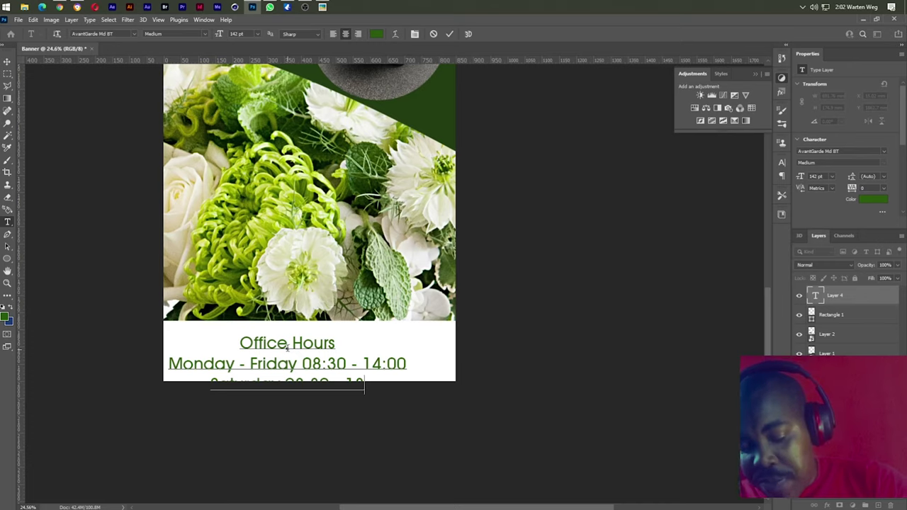
pyautogui.write(':00')
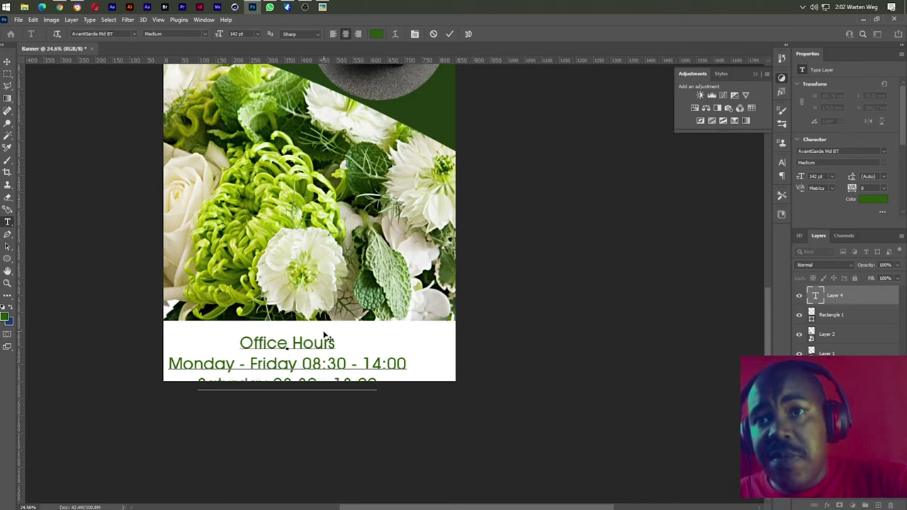
# Fit the office-hours text at 105 pt and put '|' between the two phone numbers
pyautogui.moveTo(324, 335); pyautogui.dragTo(340, 319)
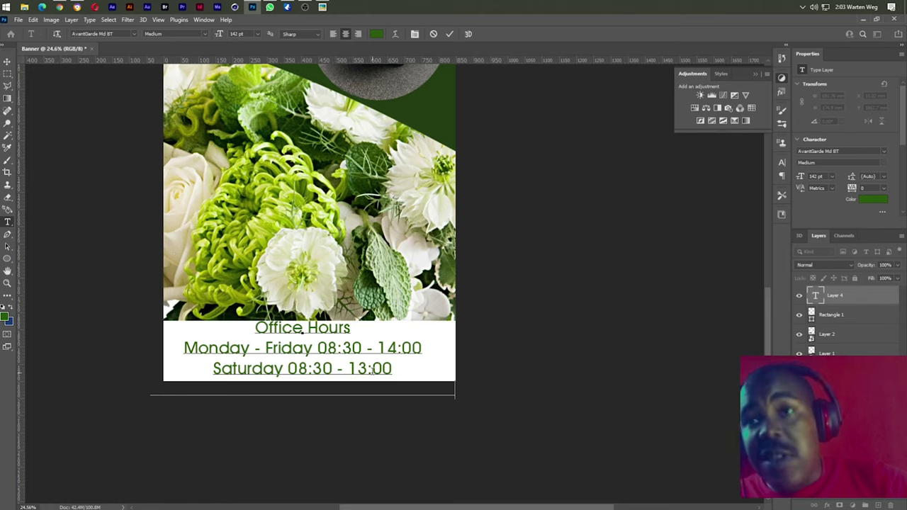
pyautogui.click(452, 34)
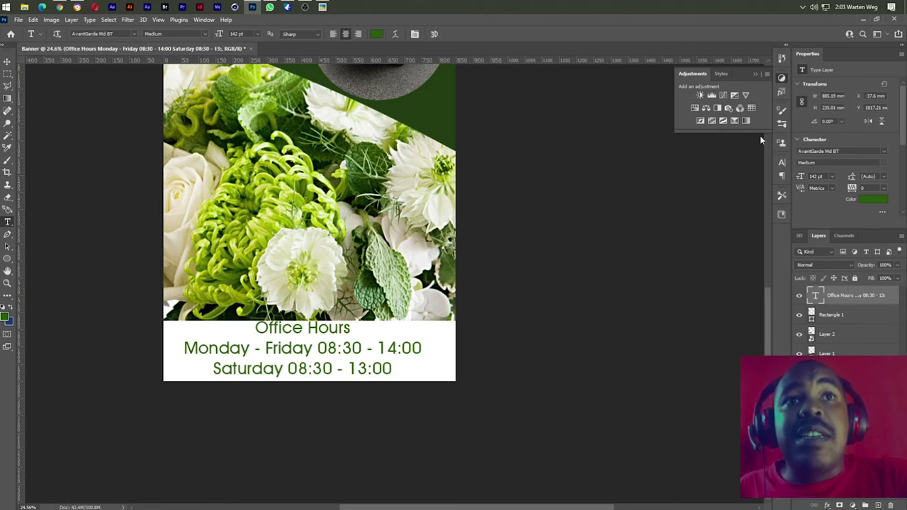
pyautogui.moveTo(798, 180); pyautogui.dragTo(782, 183)
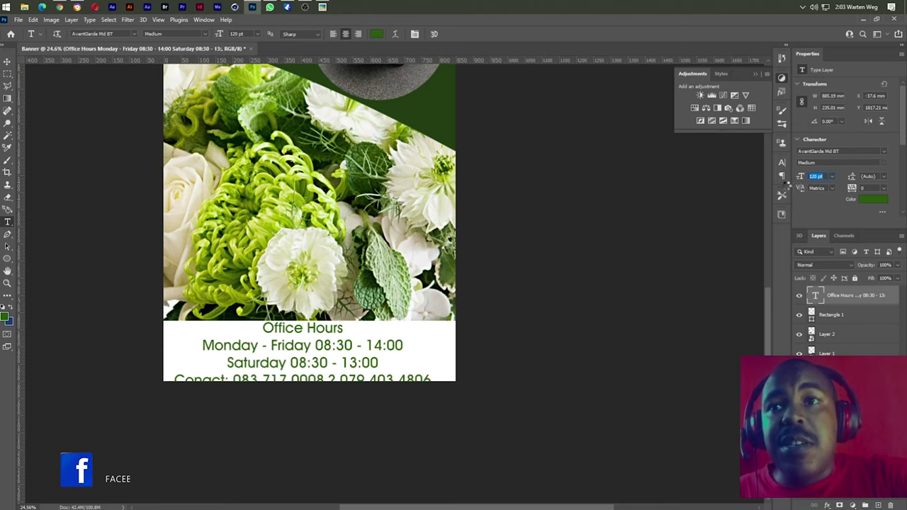
pyautogui.click(732, 328)
pyautogui.moveTo(324, 373); pyautogui.dragTo(331, 374)
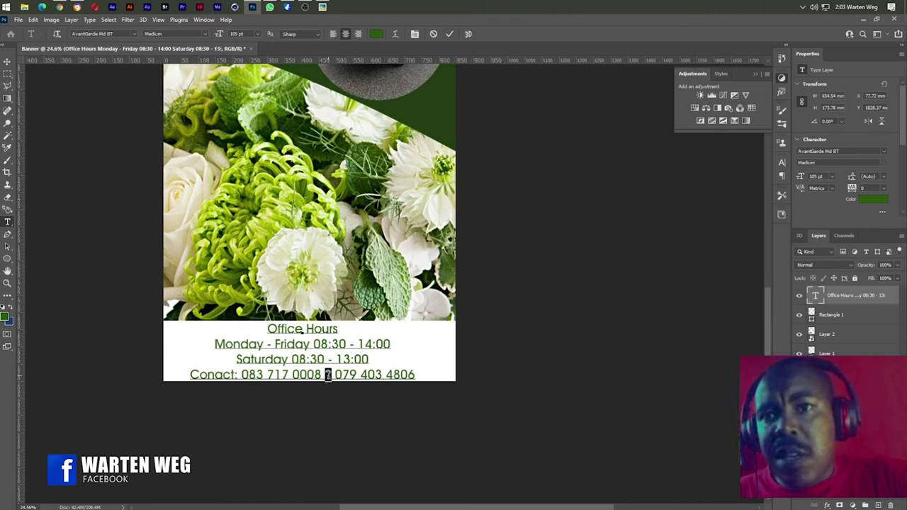
pyautogui.write('|')
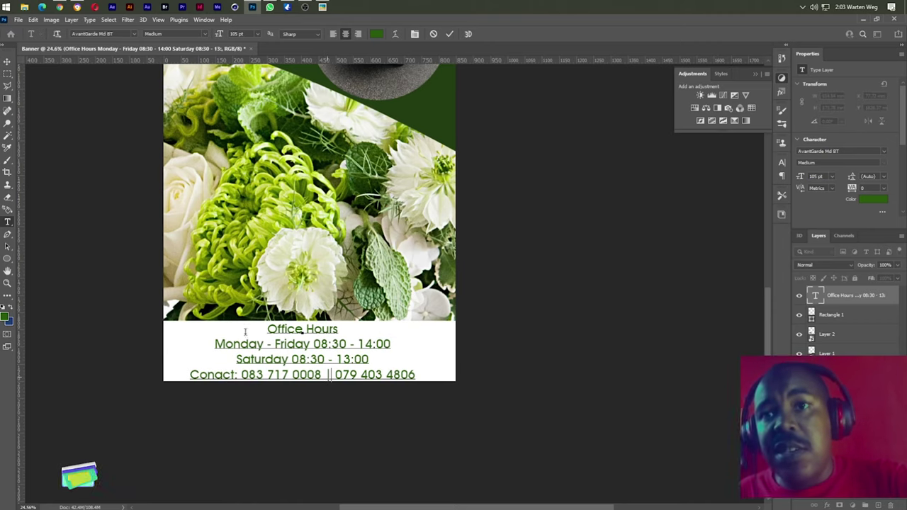
pyautogui.click(449, 34)
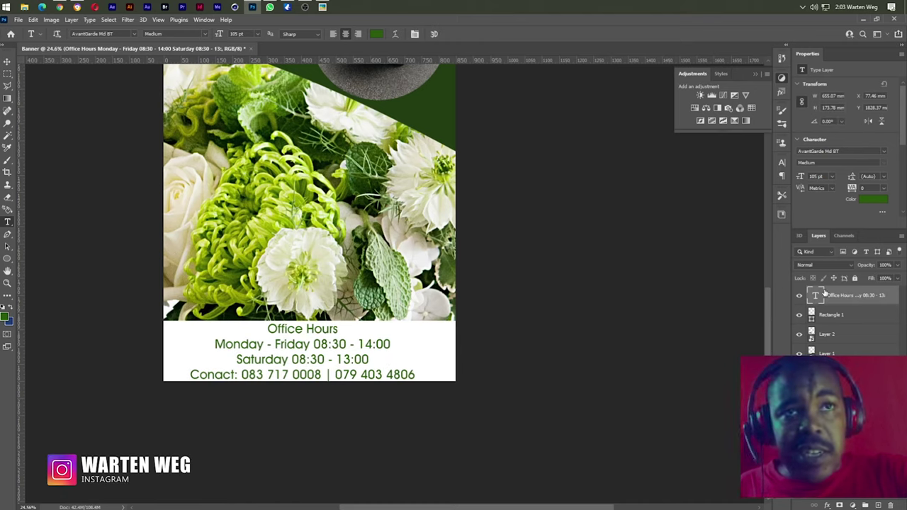
# Tighten the text leading (72 pt, then 35) and adjust the contact line's spacing
pyautogui.click(883, 177)
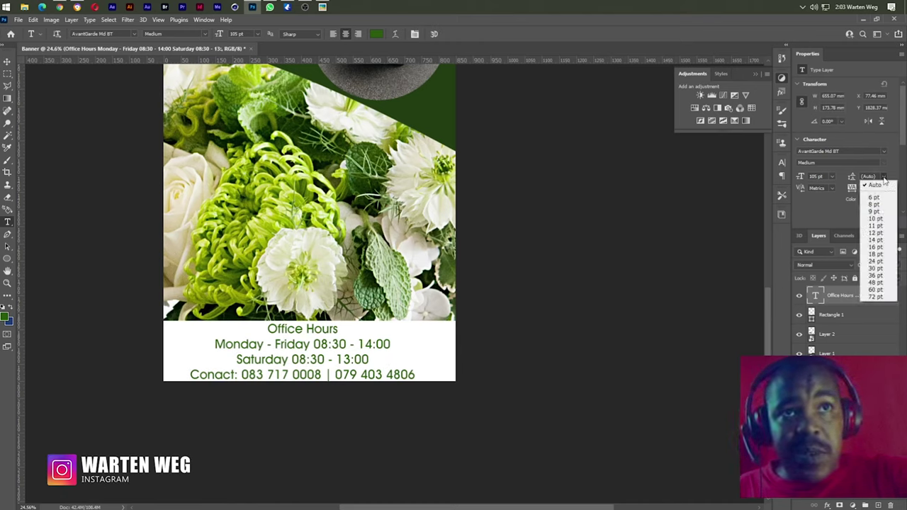
pyautogui.click(885, 296)
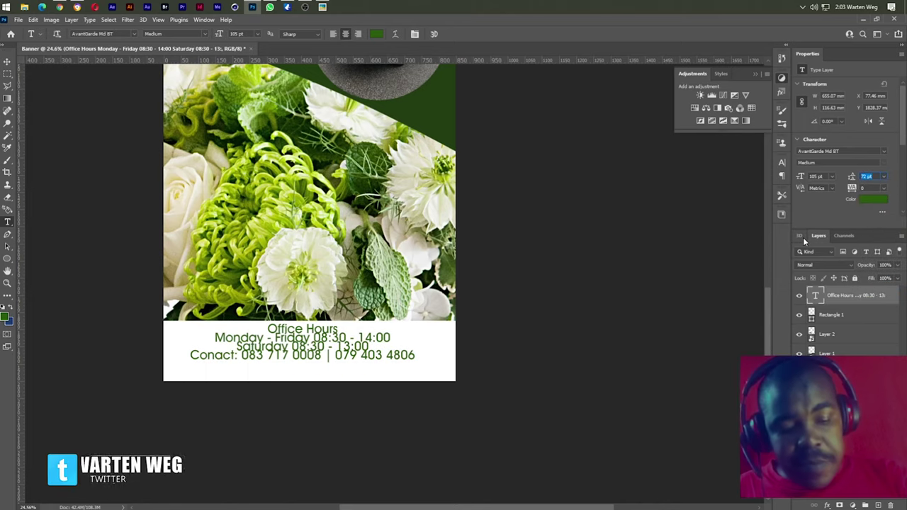
pyautogui.write('35')
pyautogui.press('Return')
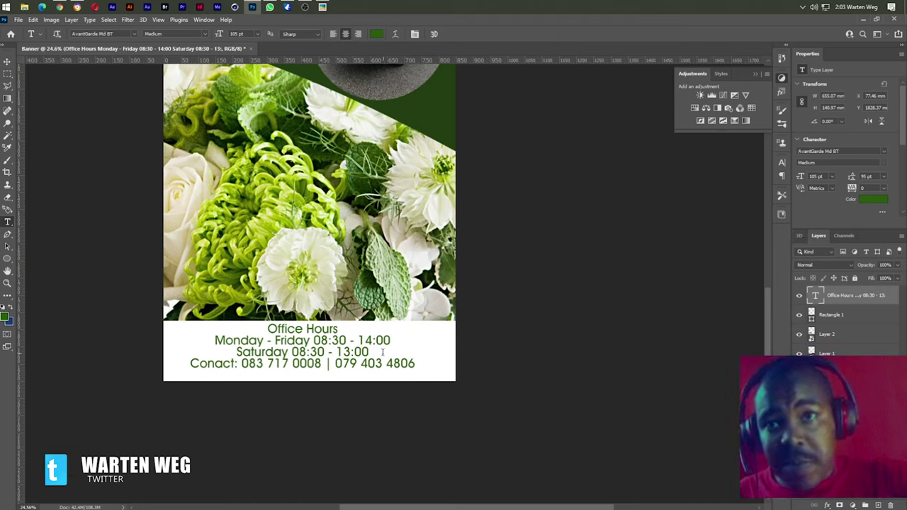
pyautogui.moveTo(414, 363); pyautogui.dragTo(370, 352)
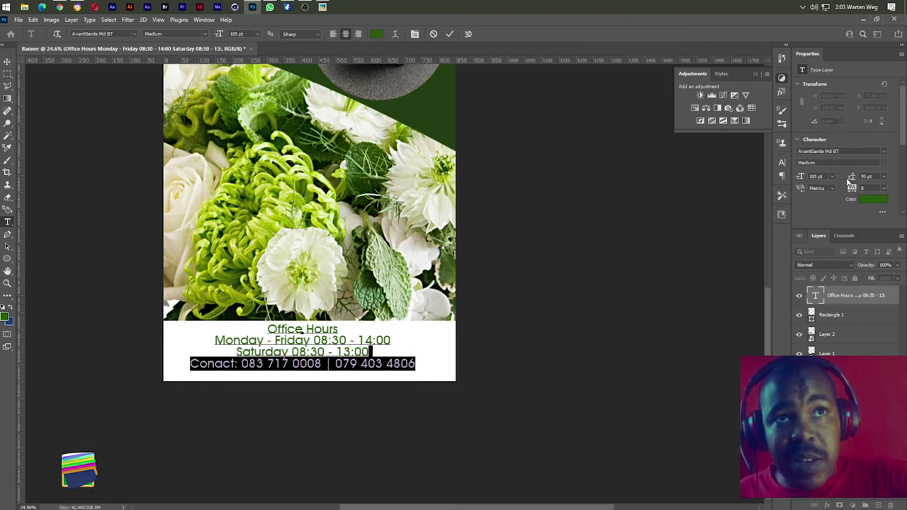
pyautogui.moveTo(847, 178); pyautogui.dragTo(866, 179)
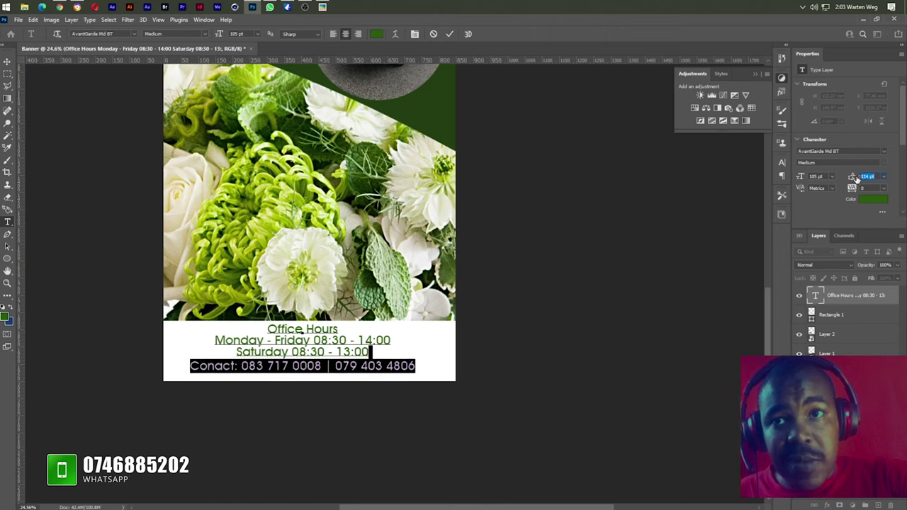
pyautogui.click(451, 34)
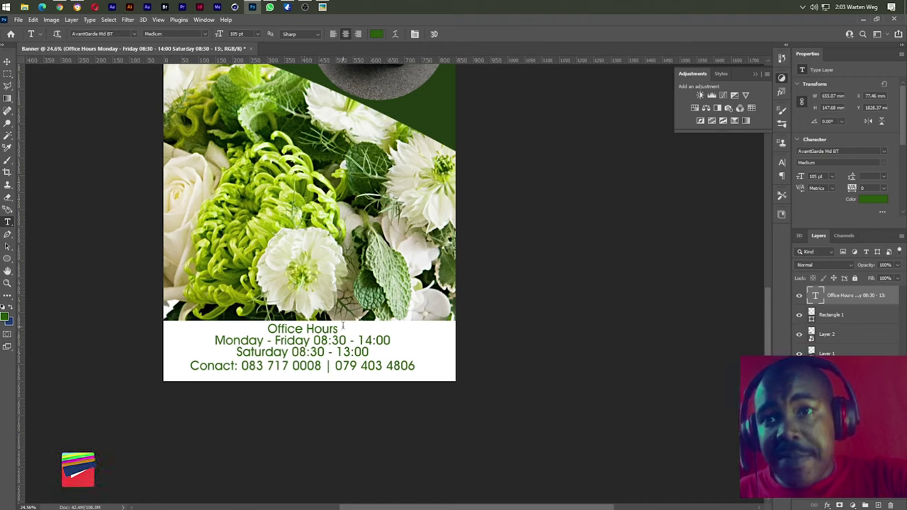
# Set the whole text block to AvantGardeMdITCTT Bold
pyautogui.moveTo(342, 328); pyautogui.dragTo(266, 328)
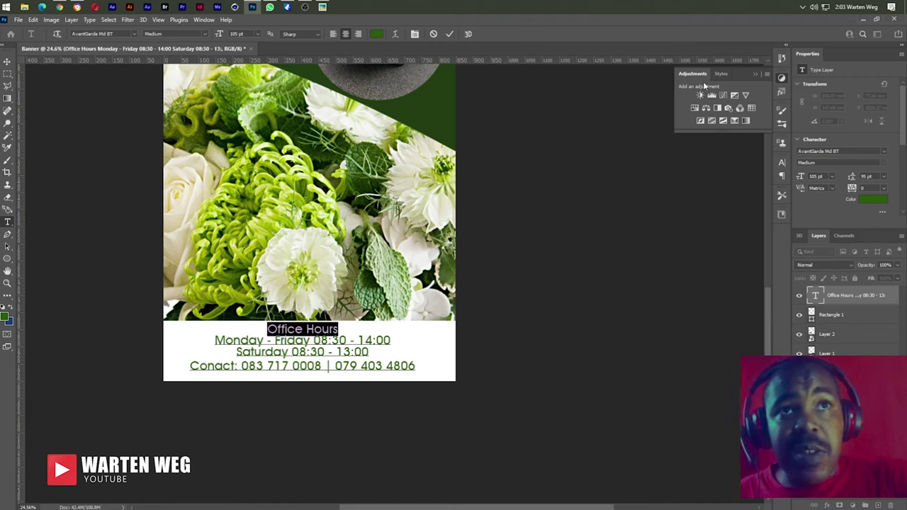
pyautogui.click(450, 34)
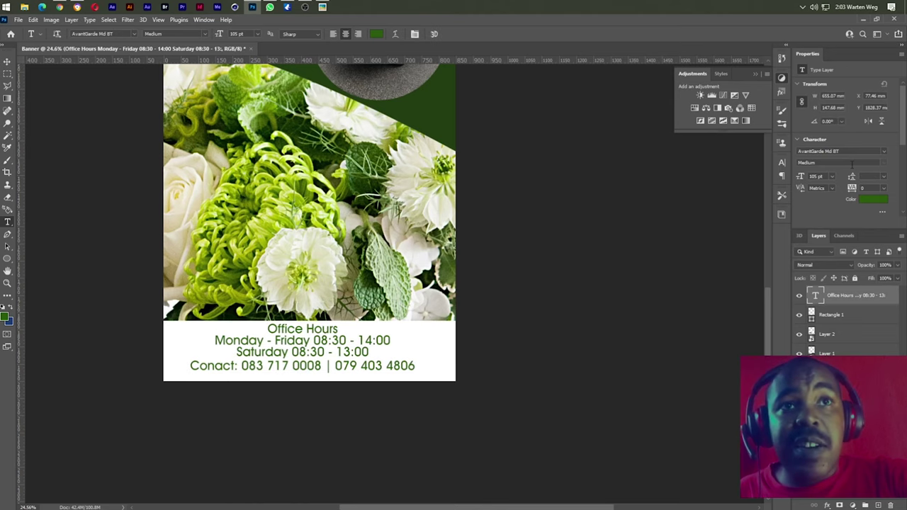
pyautogui.click(883, 152)
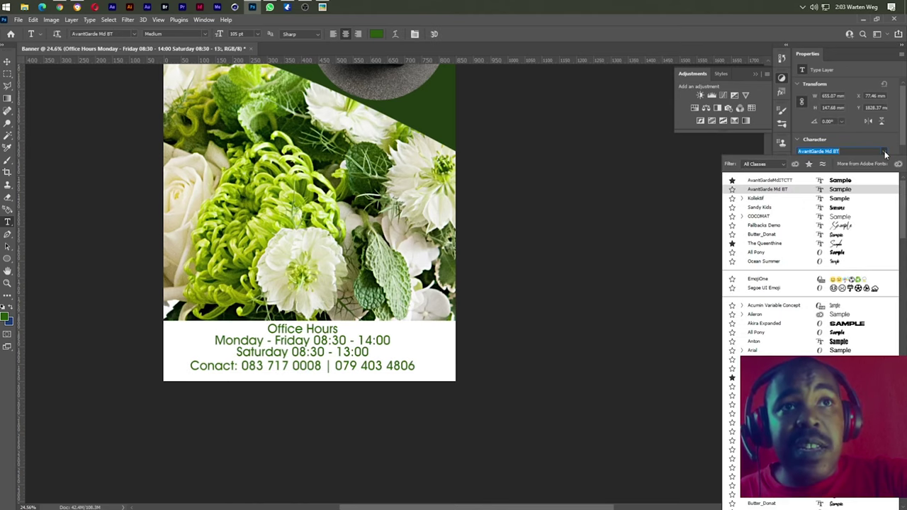
pyautogui.click(840, 181)
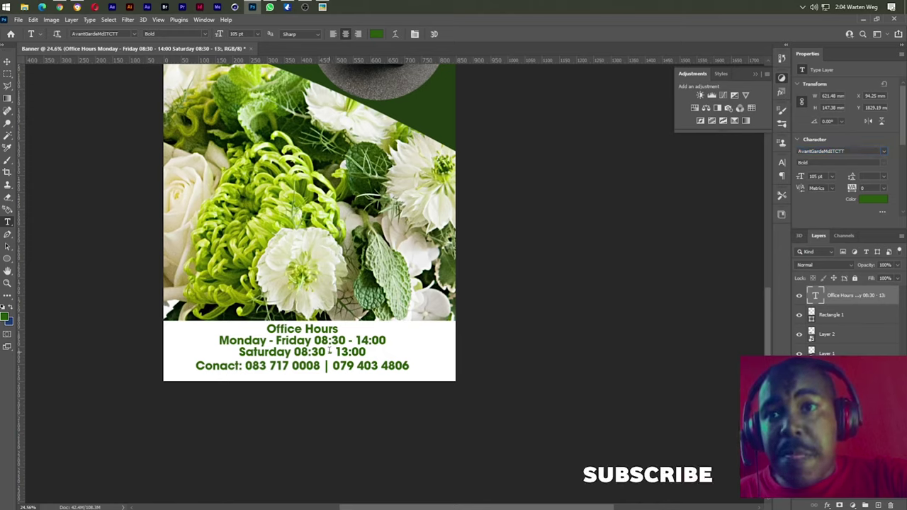
# Colour the Monday and Saturday hours olive #647623, sampled from the flower photo
pyautogui.moveTo(314, 340); pyautogui.dragTo(386, 340)
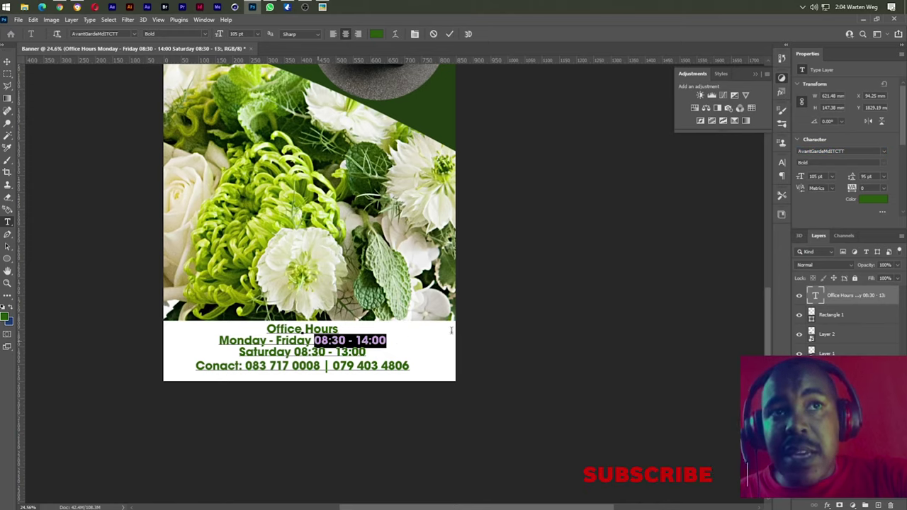
pyautogui.click(873, 199)
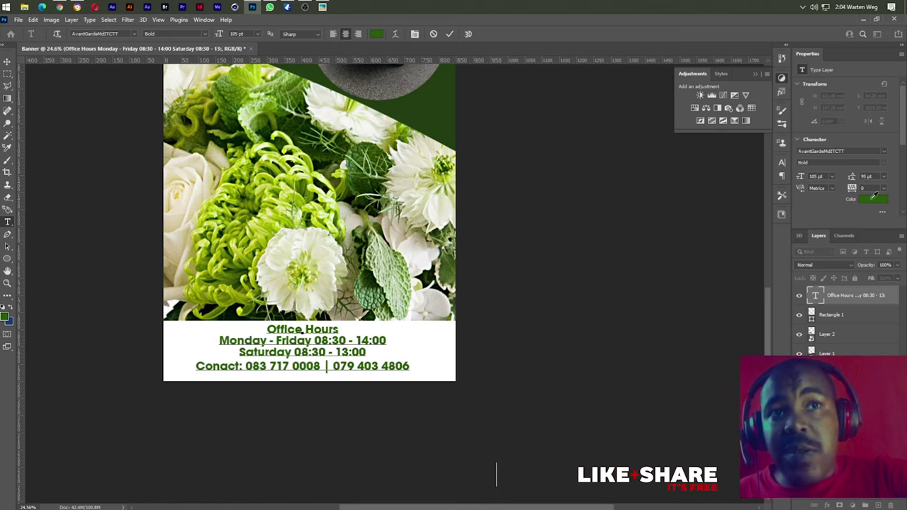
pyautogui.click(694, 97)
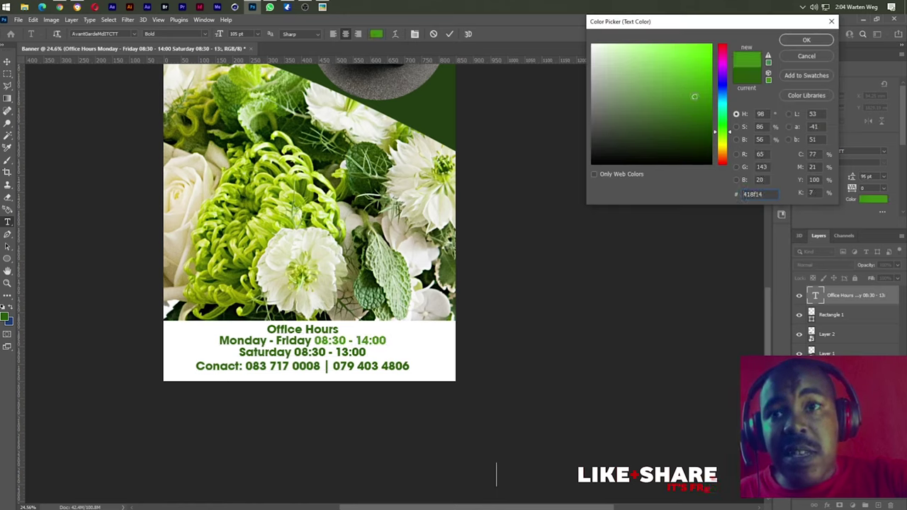
pyautogui.click(310, 241)
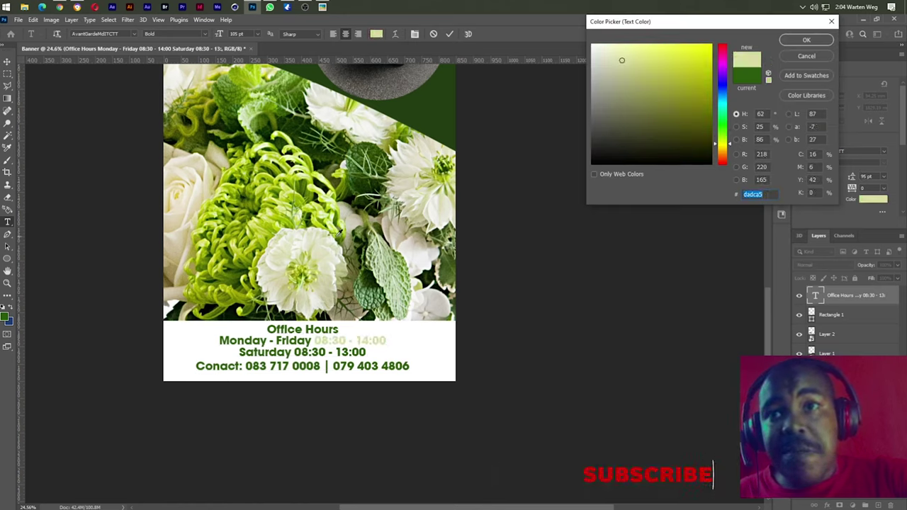
pyautogui.click(338, 232)
pyautogui.click(384, 283)
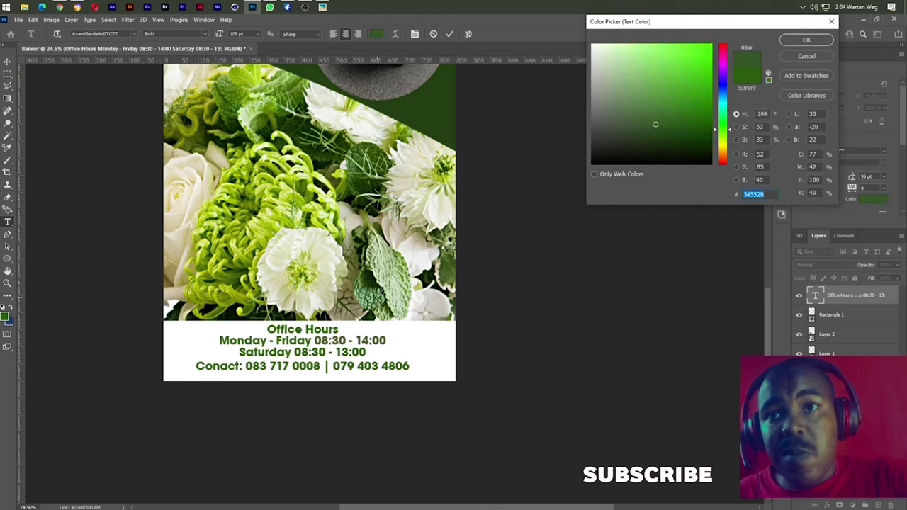
pyautogui.click(370, 179)
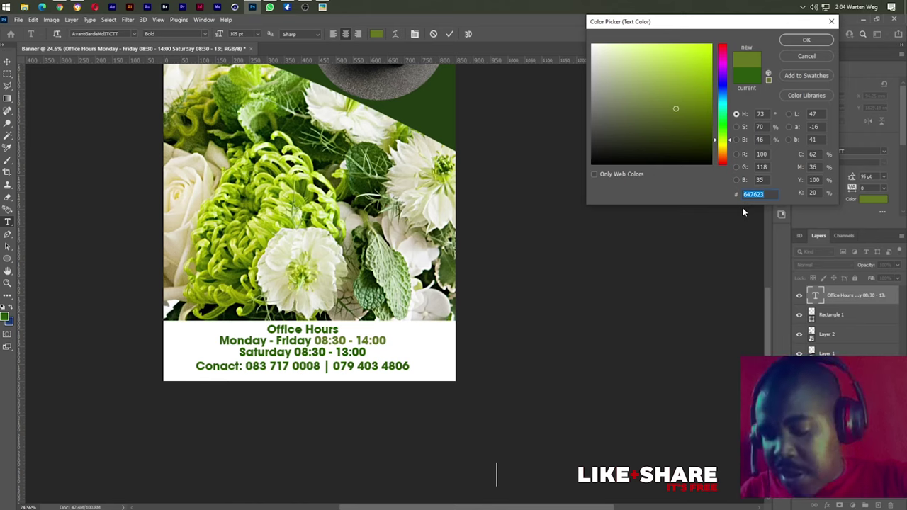
pyautogui.click(806, 40)
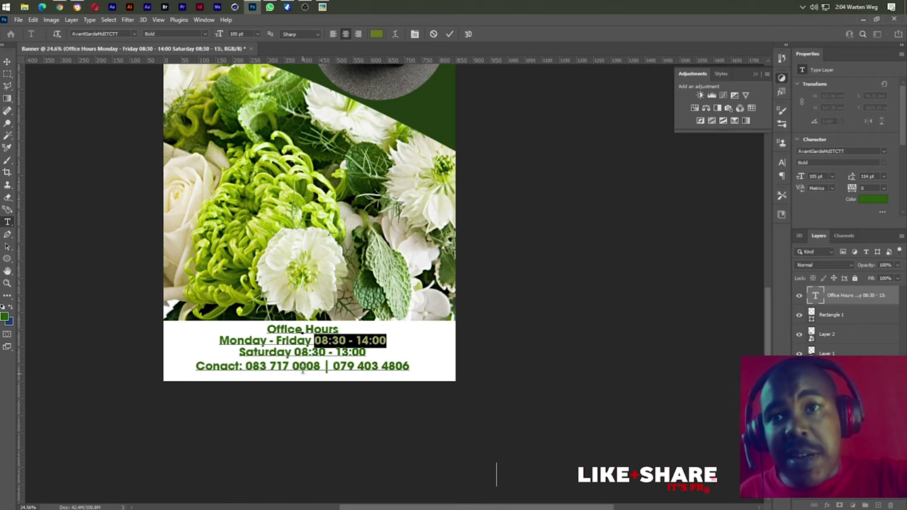
pyautogui.moveTo(294, 352); pyautogui.dragTo(383, 353)
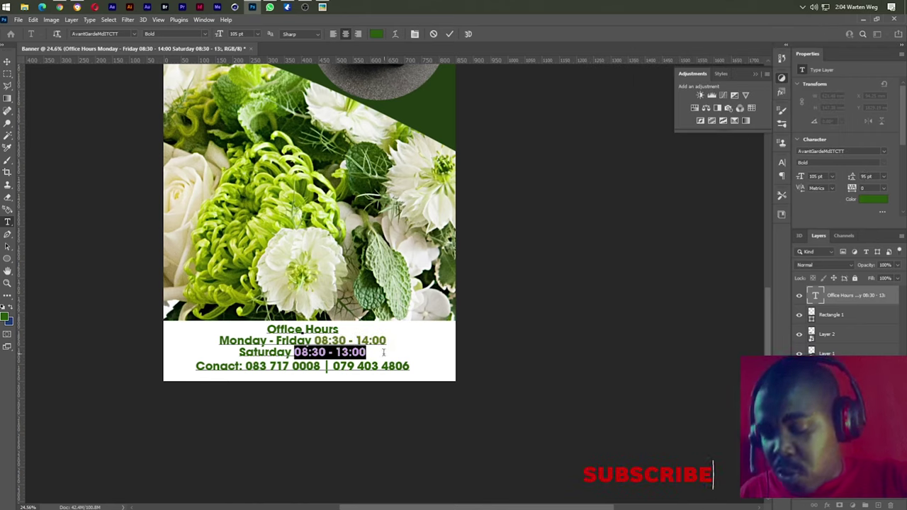
pyautogui.click(876, 201)
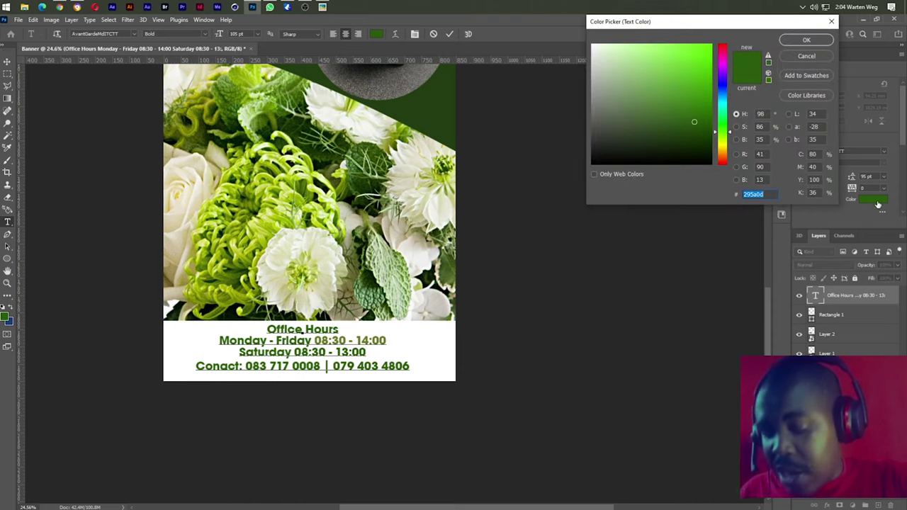
pyautogui.write('647623')
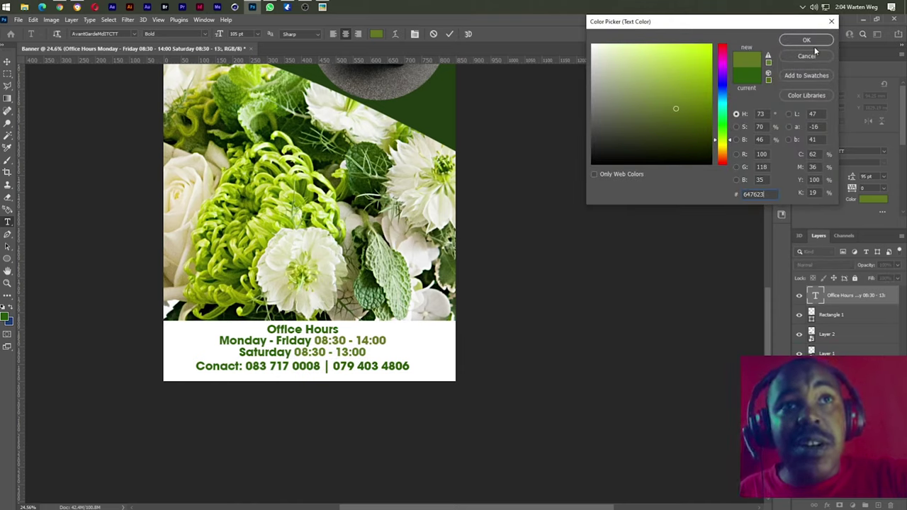
pyautogui.click(806, 40)
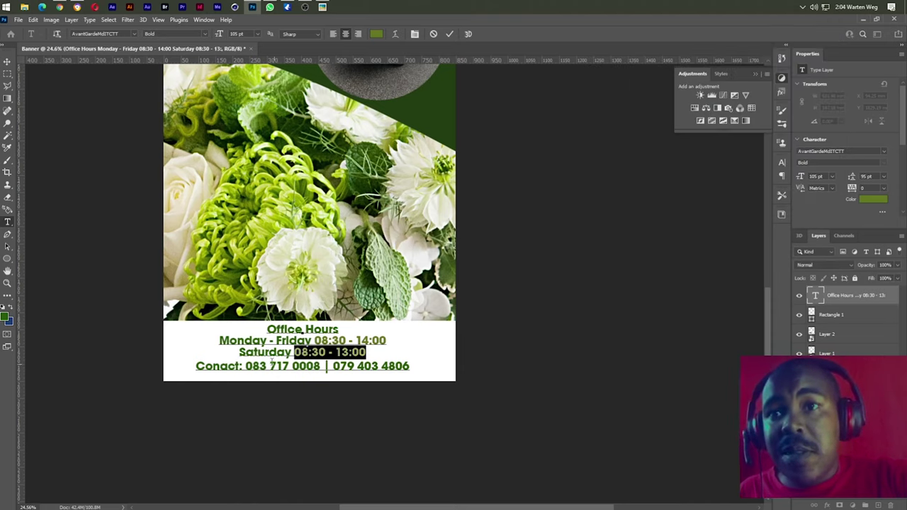
# Colour both contact phone numbers olive #647623
pyautogui.moveTo(245, 366); pyautogui.dragTo(308, 366)
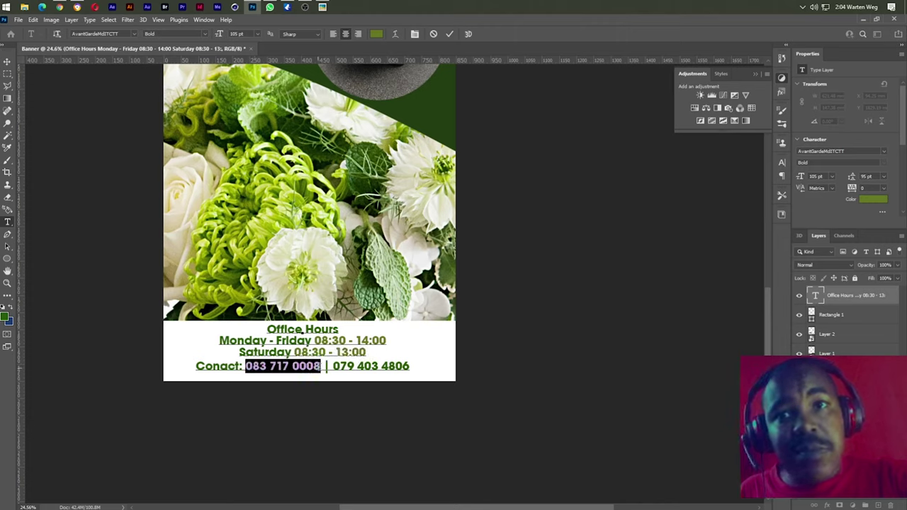
pyautogui.click(870, 199)
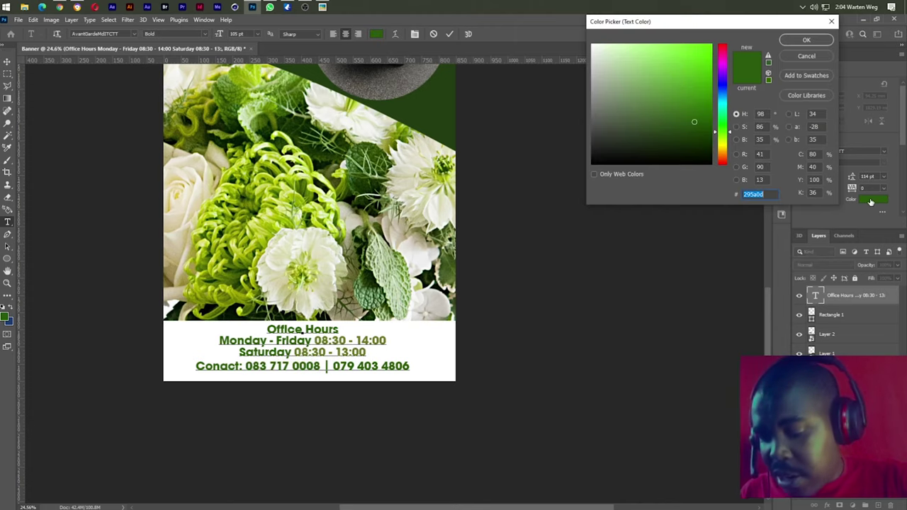
pyautogui.click(676, 105)
pyautogui.click(805, 41)
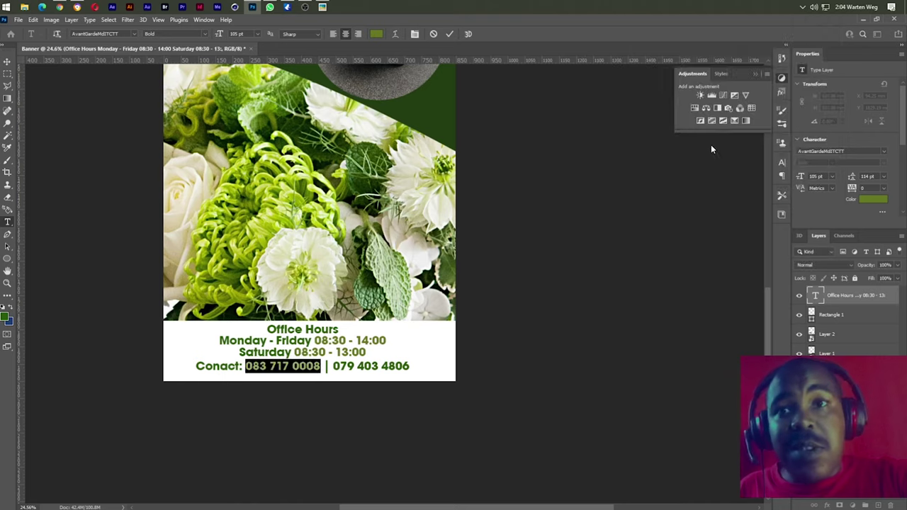
pyautogui.moveTo(331, 365); pyautogui.dragTo(414, 367)
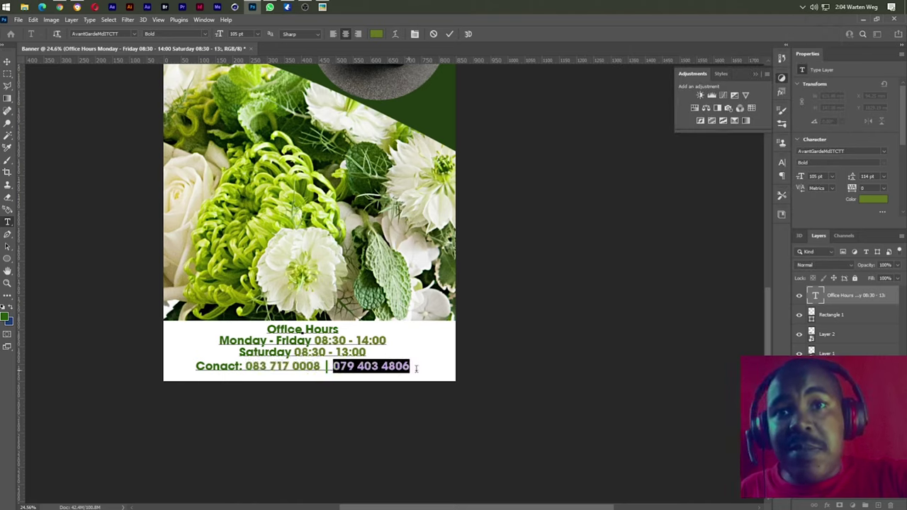
pyautogui.click(874, 199)
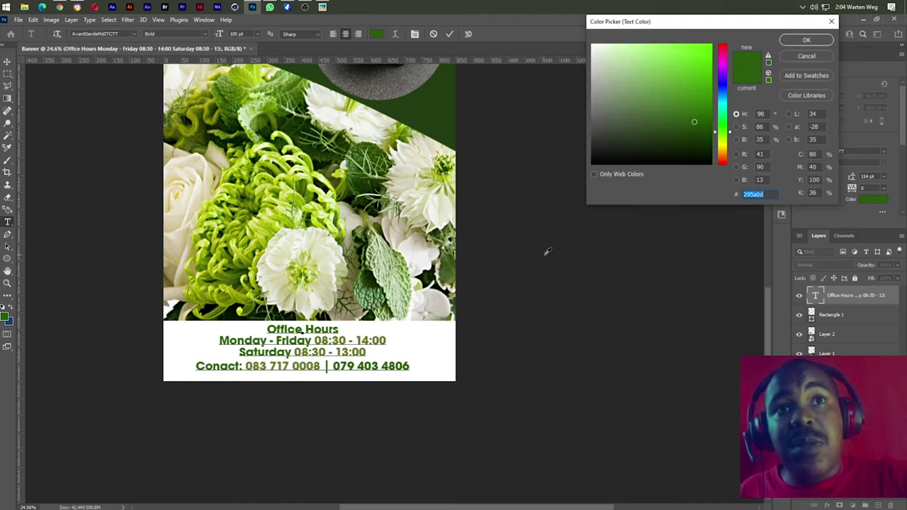
pyautogui.write('647623')
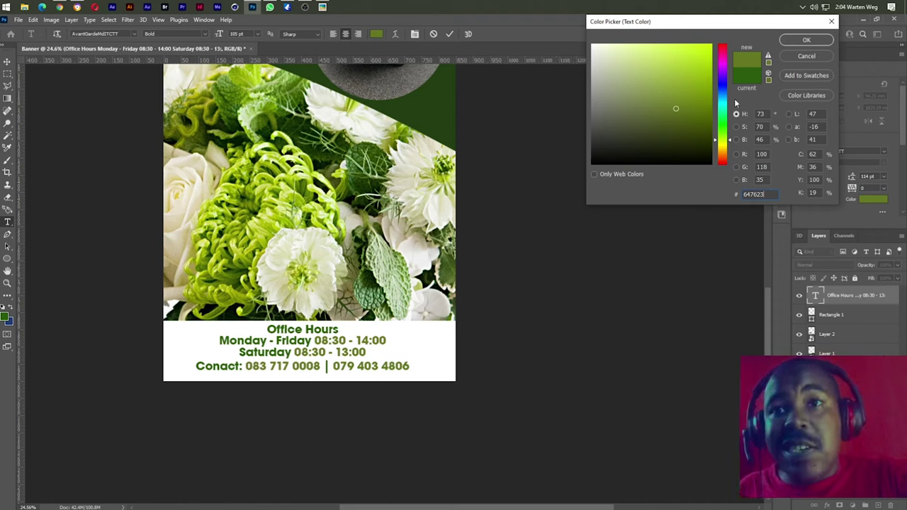
pyautogui.click(796, 43)
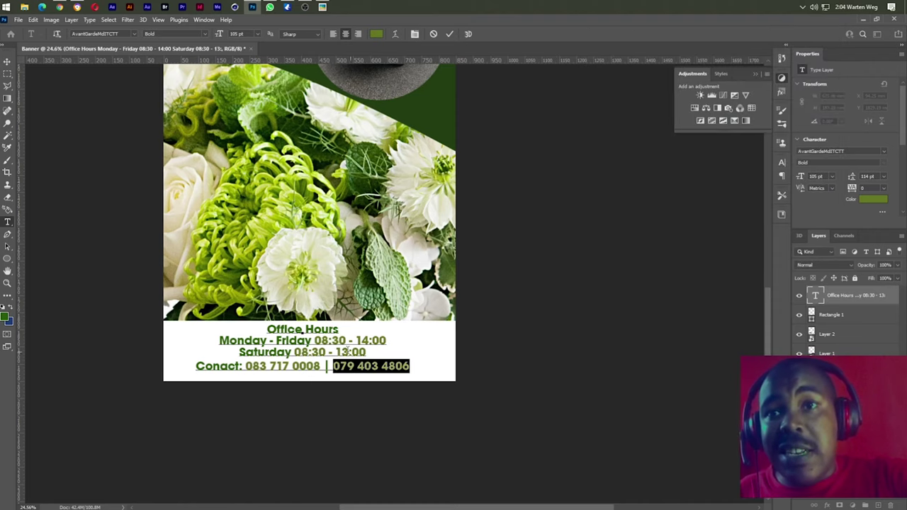
# Recolour the headings and labels dark green #295a0d sampled from the flowers, and commit
pyautogui.click(328, 352)
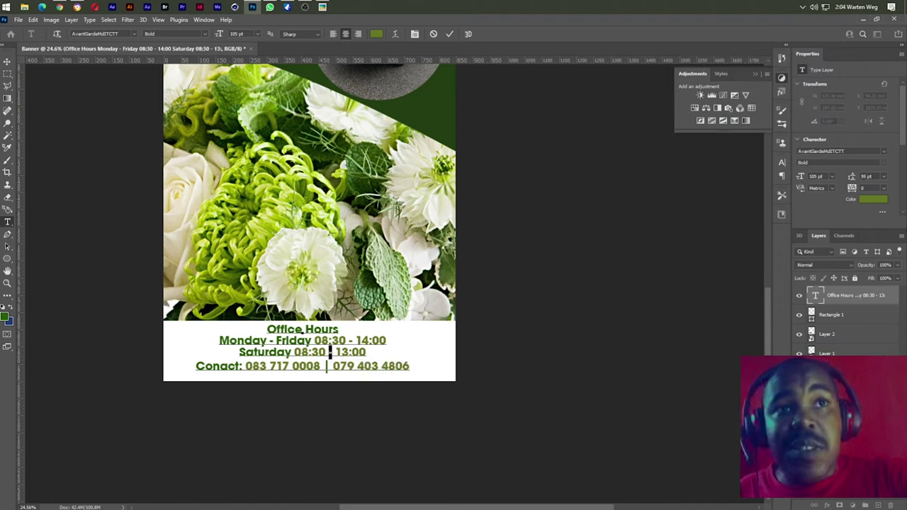
pyautogui.click(872, 200)
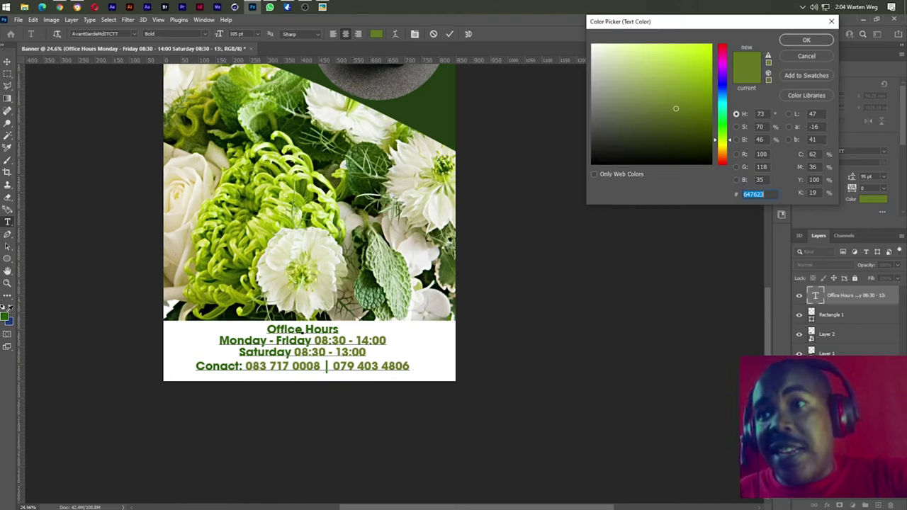
pyautogui.click(280, 257)
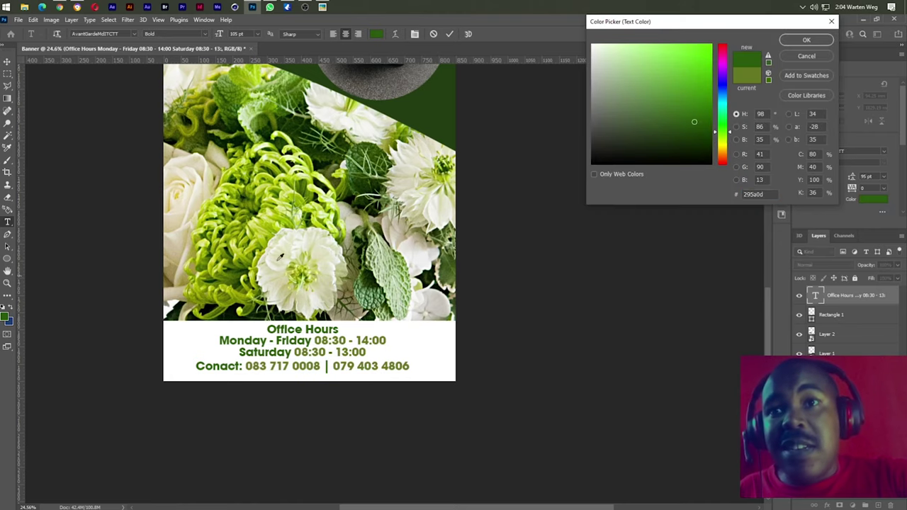
pyautogui.click(798, 39)
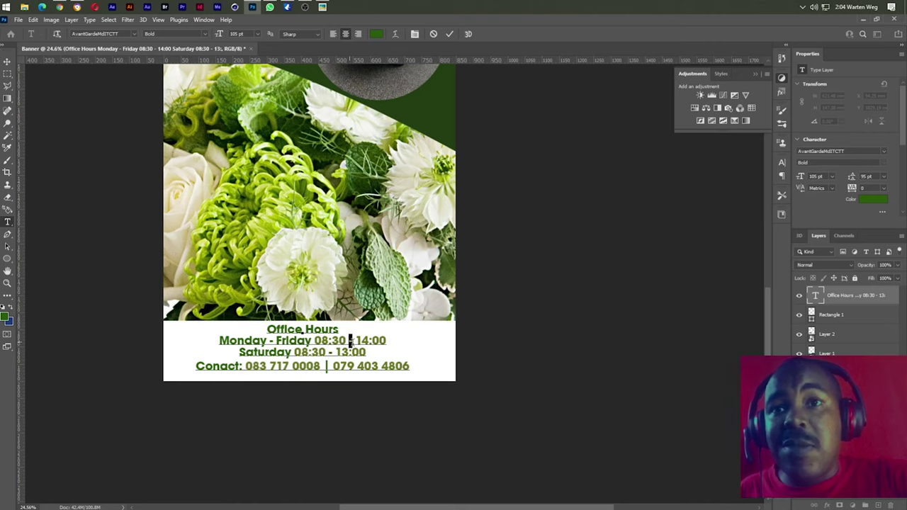
pyautogui.click(349, 341)
pyautogui.click(874, 199)
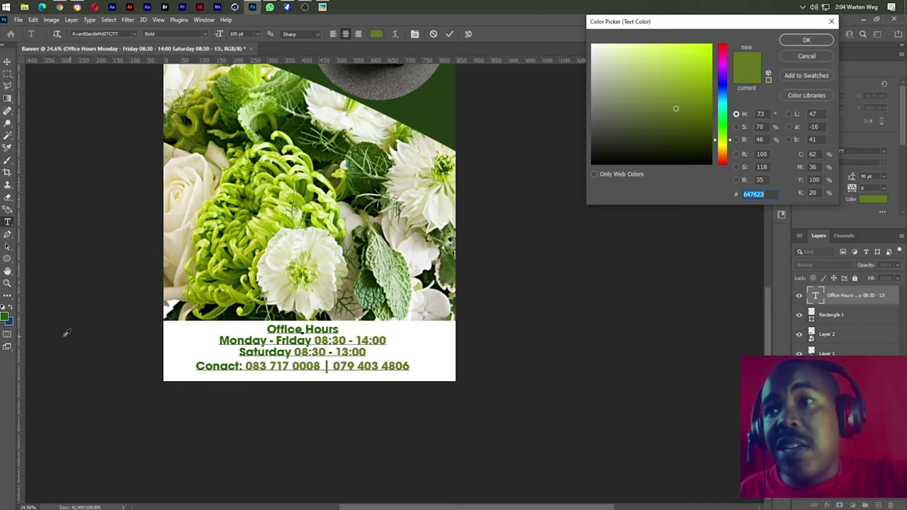
pyautogui.click(7, 315)
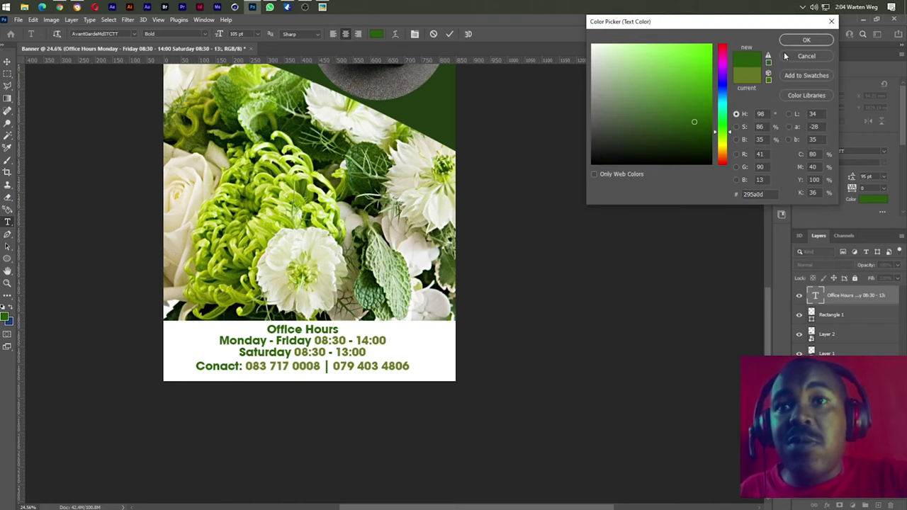
pyautogui.click(805, 40)
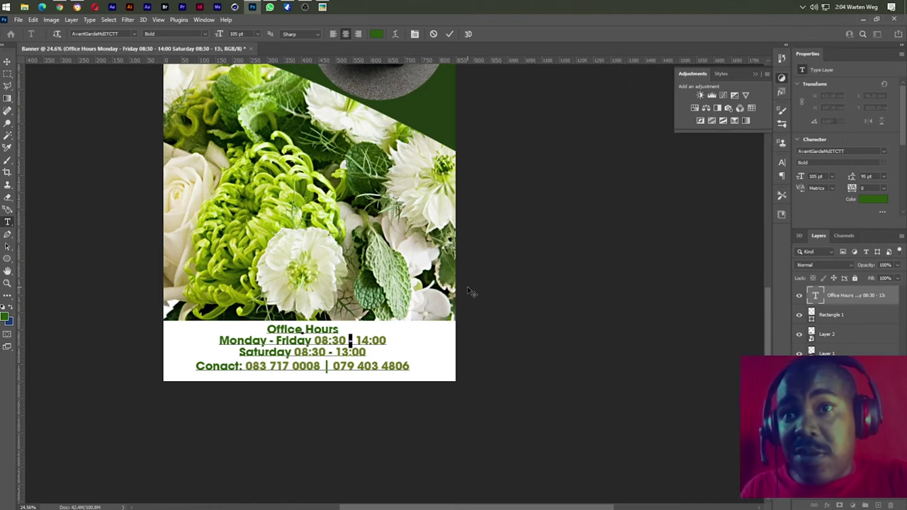
pyautogui.click(448, 35)
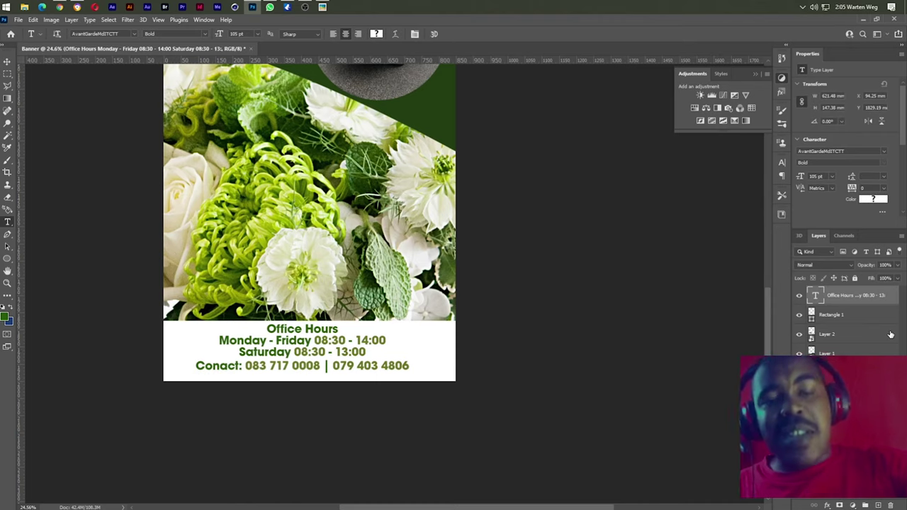
# Centre the Office Hours text horizontally and vertically within the bottom white strip
pyautogui.click(8, 74)
pyautogui.moveTo(170, 383)
pyautogui.mouseDown()
pyautogui.moveTo(459, 327)
pyautogui.moveTo(456, 320)
pyautogui.mouseUp()
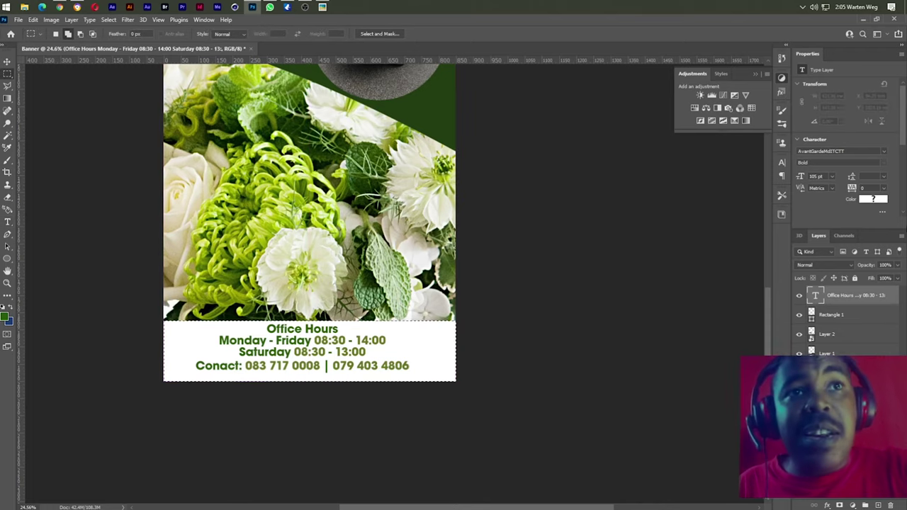
pyautogui.click(7, 62)
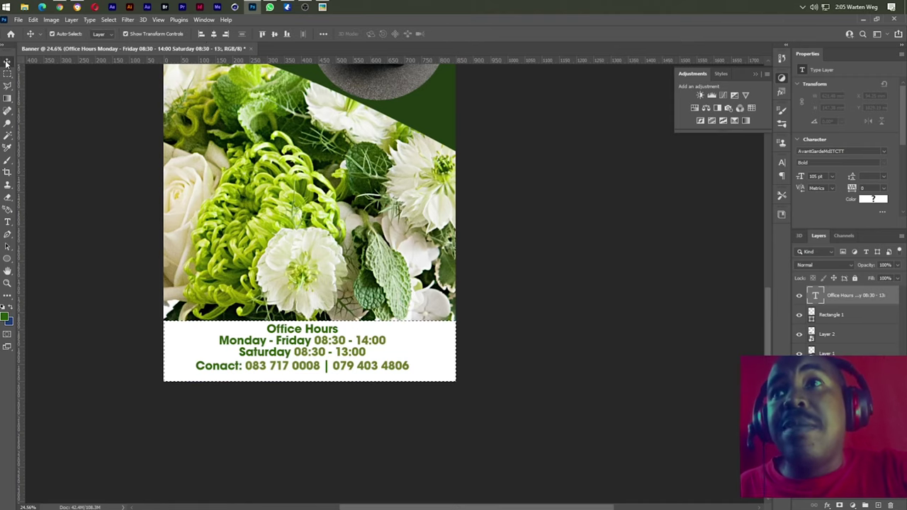
pyautogui.click(214, 34)
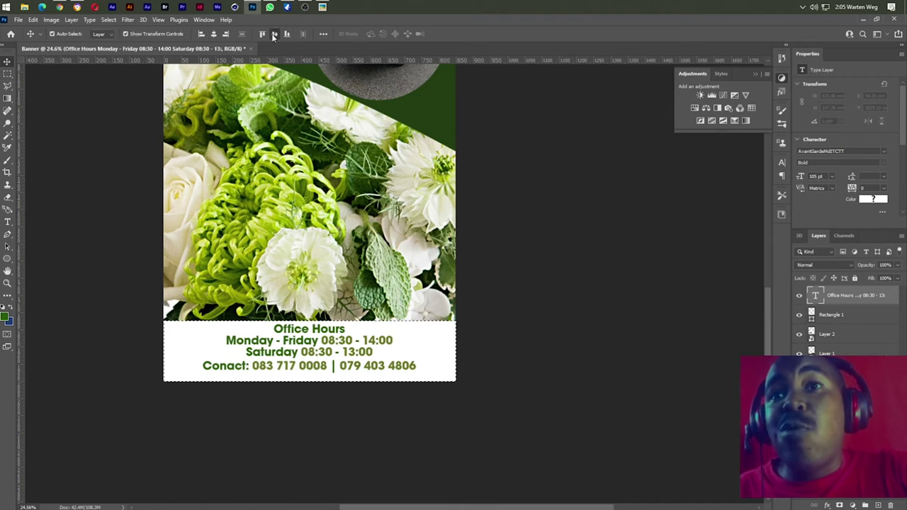
pyautogui.click(274, 34)
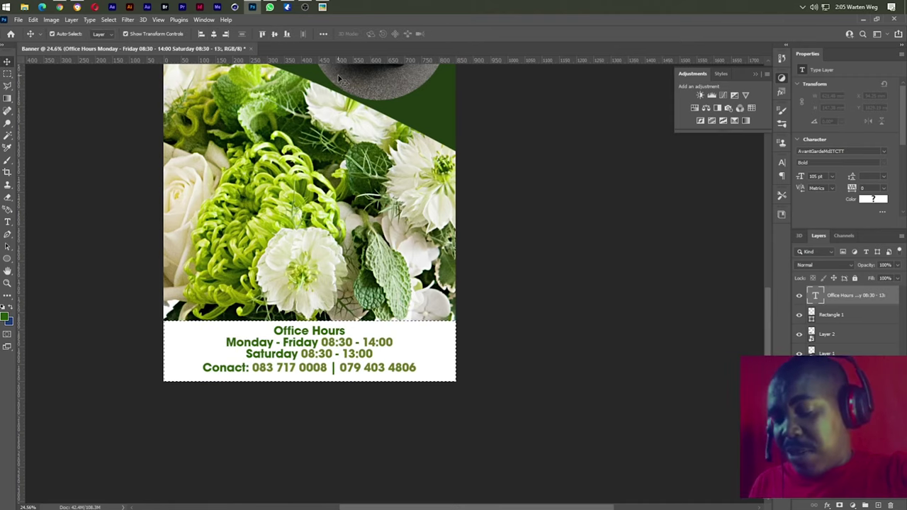
# Clear the selection, fit the whole banner in the window, and bring up File Explorer
pyautogui.hotkey('ctrl', 'd')
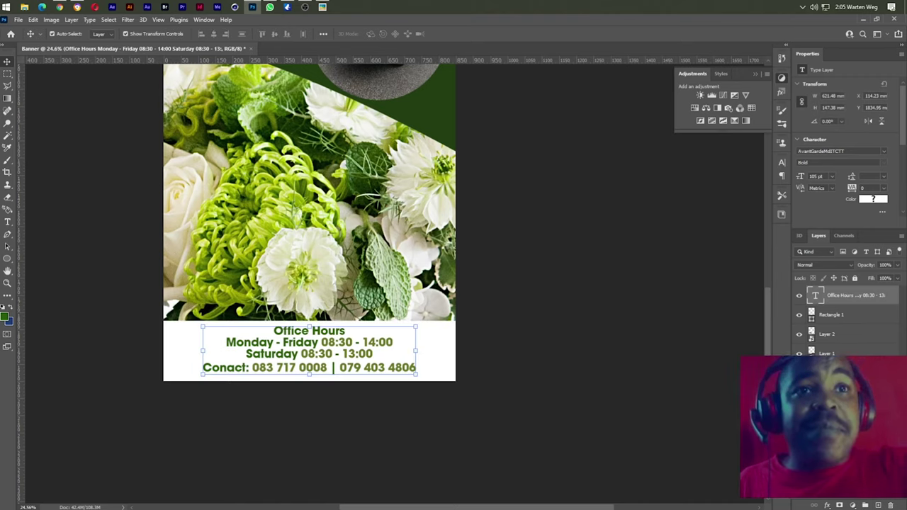
pyautogui.click(522, 306)
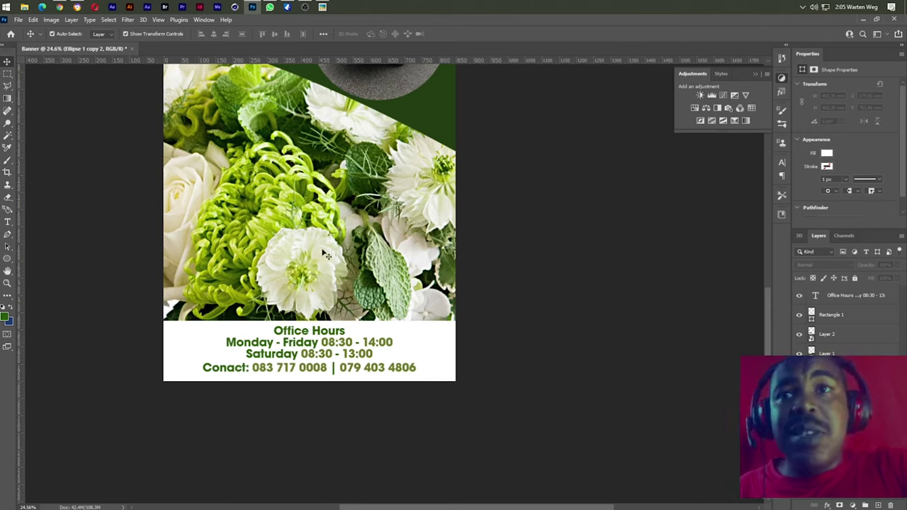
pyautogui.hotkey('ctrl', '0')
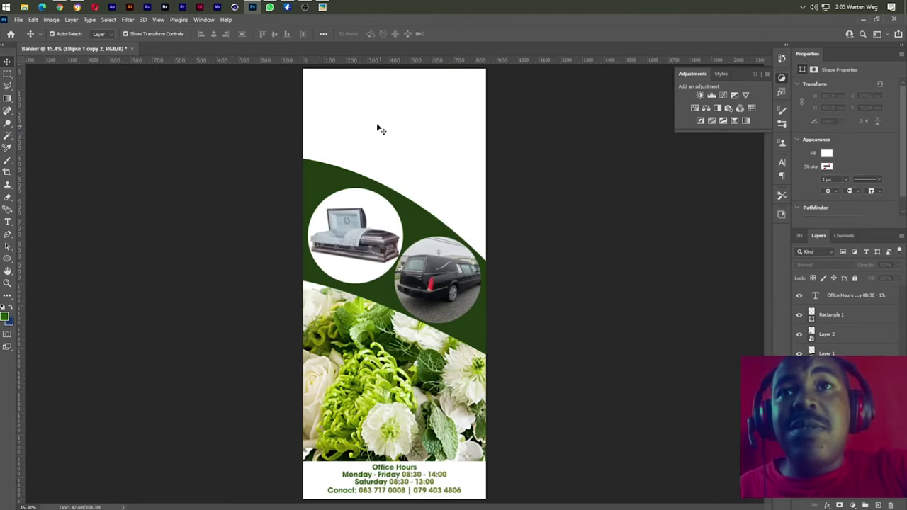
pyautogui.click(24, 6)
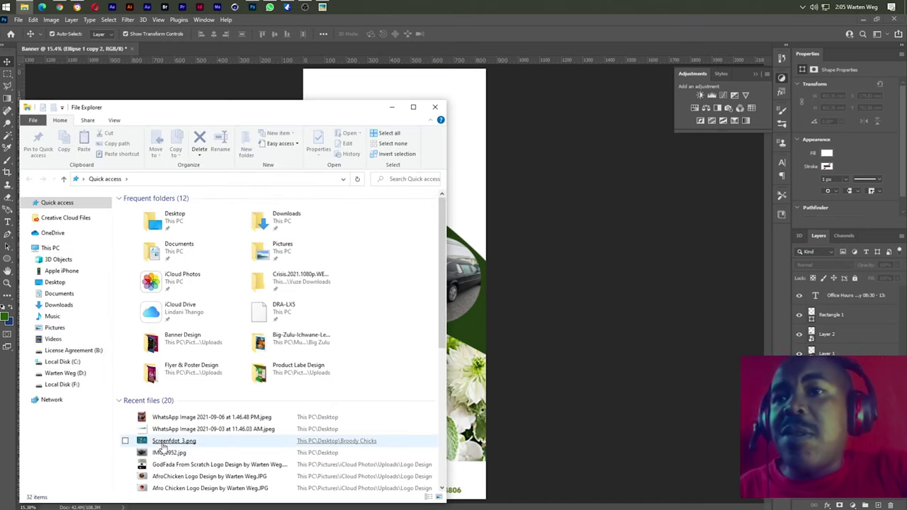
# Drag Ikhethelo words.png and Ikhethelo logo.png from Pictures > iKhethelo Funeral Home onto the banner
pyautogui.click(55, 282)
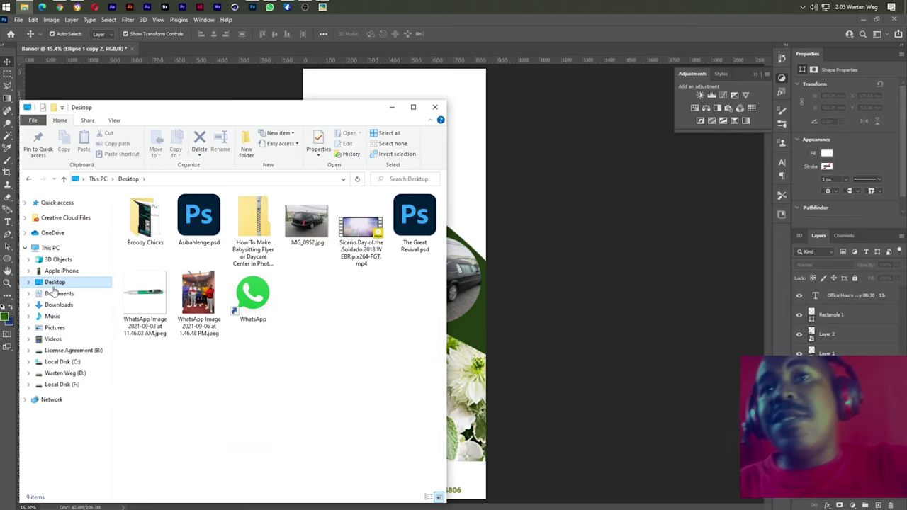
pyautogui.click(305, 8)
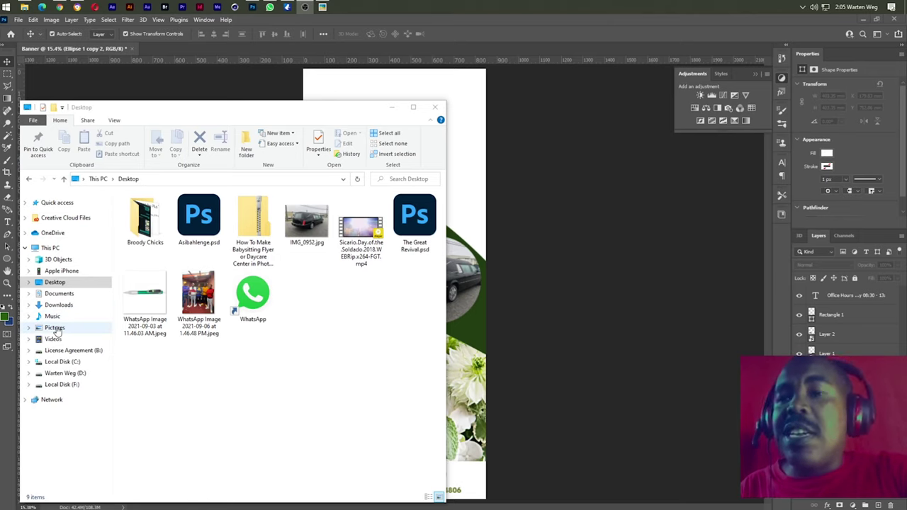
pyautogui.click(56, 328)
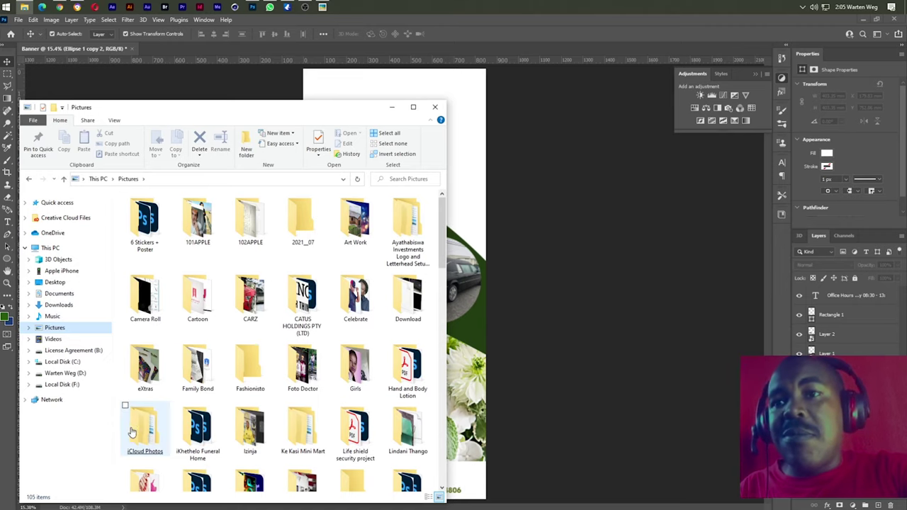
pyautogui.doubleClick(202, 442)
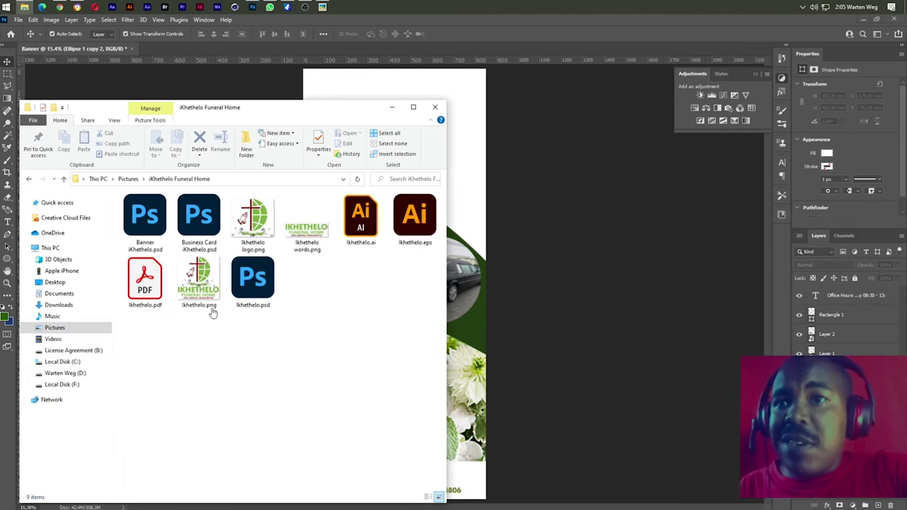
pyautogui.moveTo(306, 223)
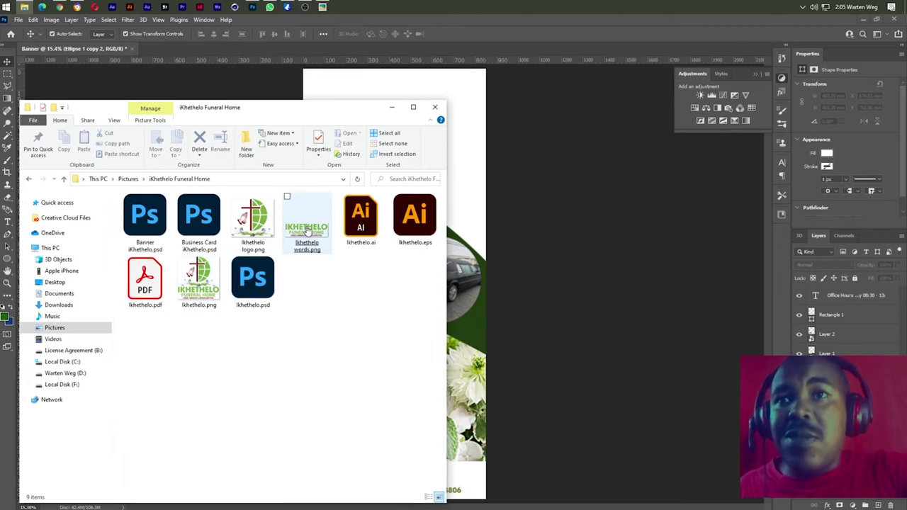
pyautogui.click(305, 237)
pyautogui.keyDown('ctrl'); pyautogui.click(251, 221); pyautogui.keyUp('ctrl')
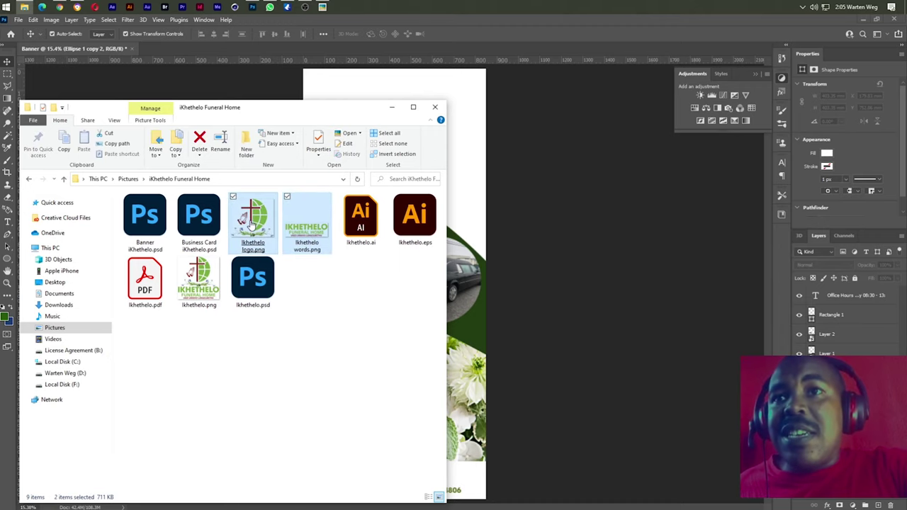
pyautogui.moveTo(250, 221); pyautogui.dragTo(459, 155)
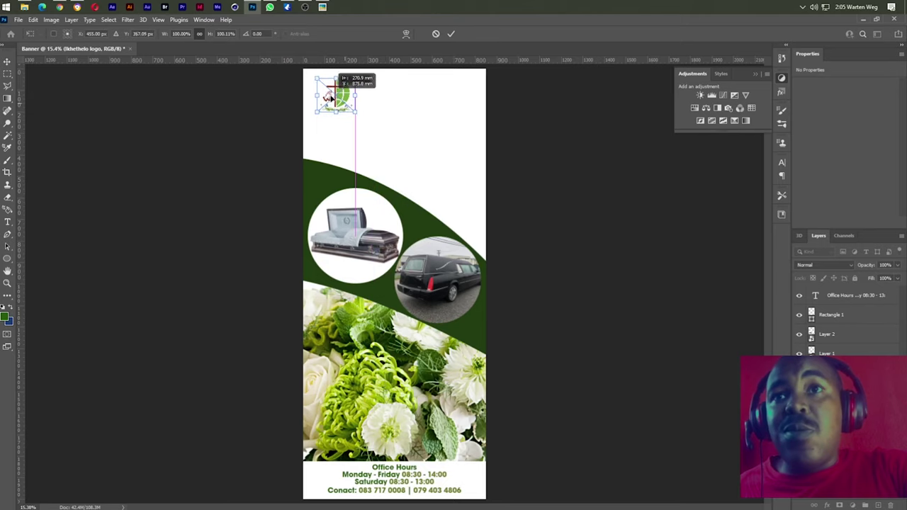
# Place the logo at the banner's top-left with the enlarged wording graphic beside it
pyautogui.moveTo(386, 286)
pyautogui.mouseDown()
pyautogui.moveTo(329, 101)
pyautogui.moveTo(369, 103)
pyautogui.moveTo(347, 107)
pyautogui.mouseUp()
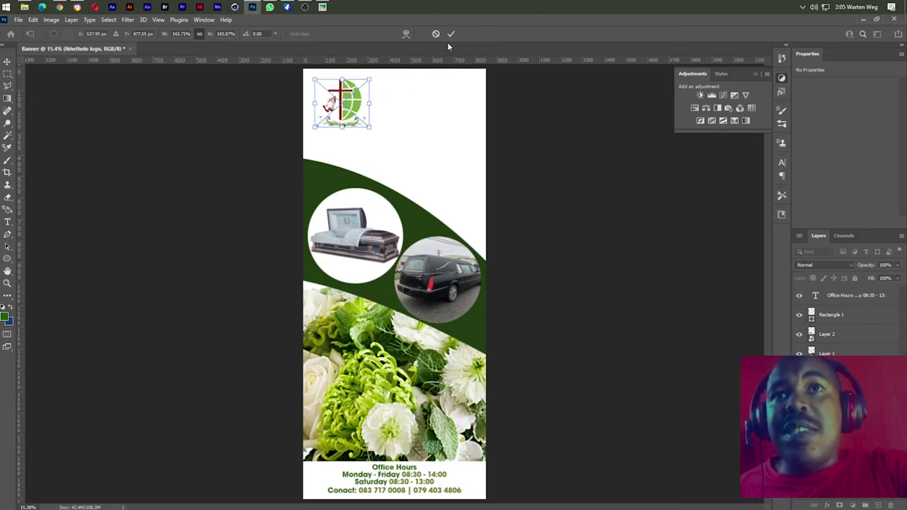
pyautogui.click(452, 34)
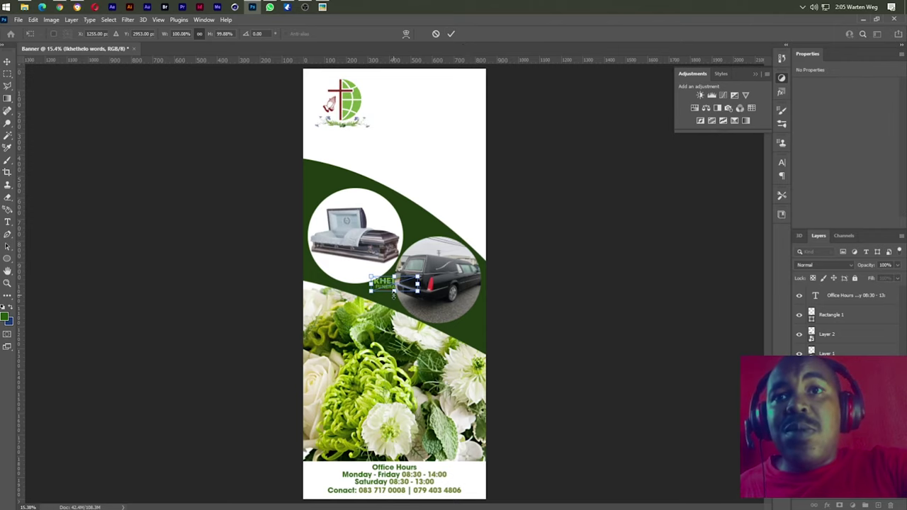
pyautogui.moveTo(393, 296); pyautogui.dragTo(425, 319)
pyautogui.moveTo(397, 291); pyautogui.dragTo(427, 104)
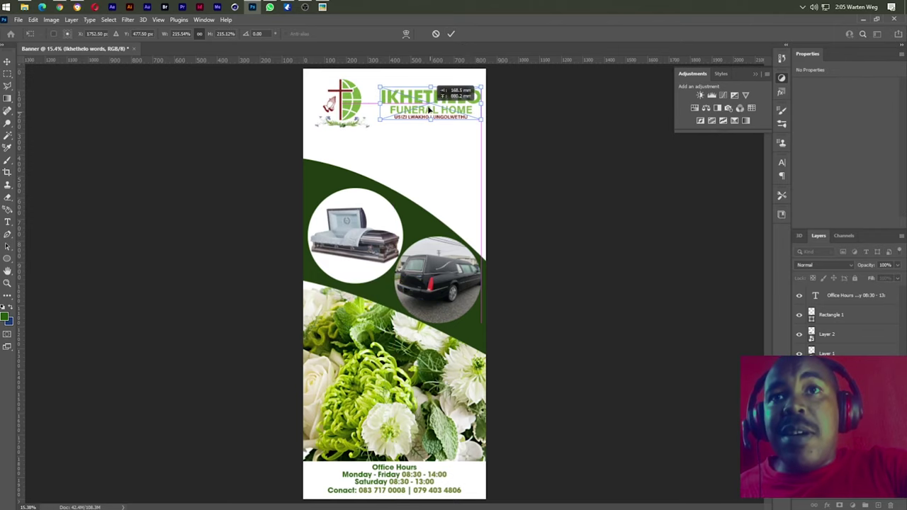
pyautogui.click(451, 34)
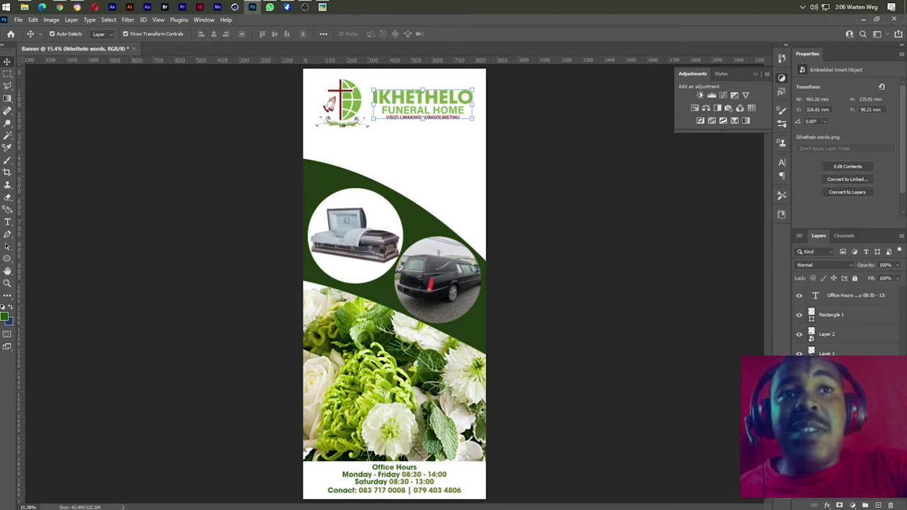
# Move the logo and wording layers to the top of the Layers panel
pyautogui.keyDown('ctrl'); pyautogui.keyDown('shift'); pyautogui.click(329, 105); pyautogui.keyUp('shift'); pyautogui.keyUp('ctrl')
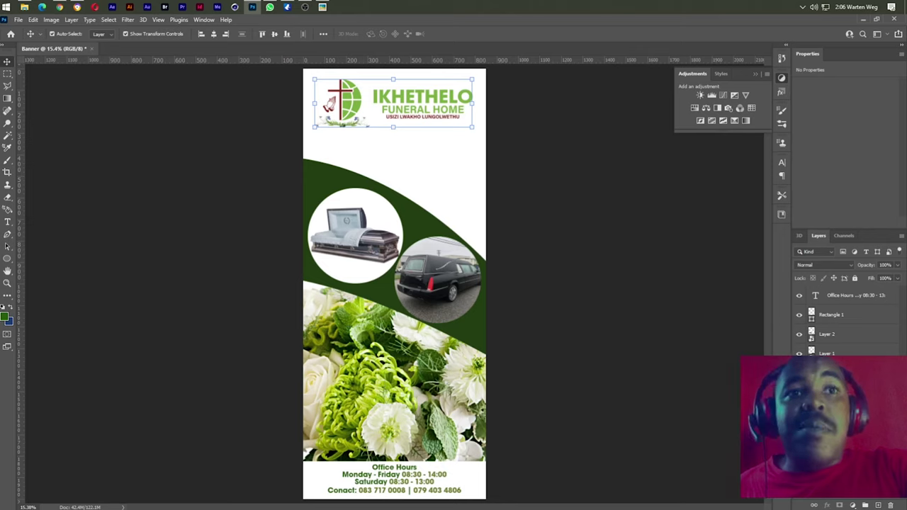
pyautogui.moveTo(844, 436); pyautogui.dragTo(838, 291)
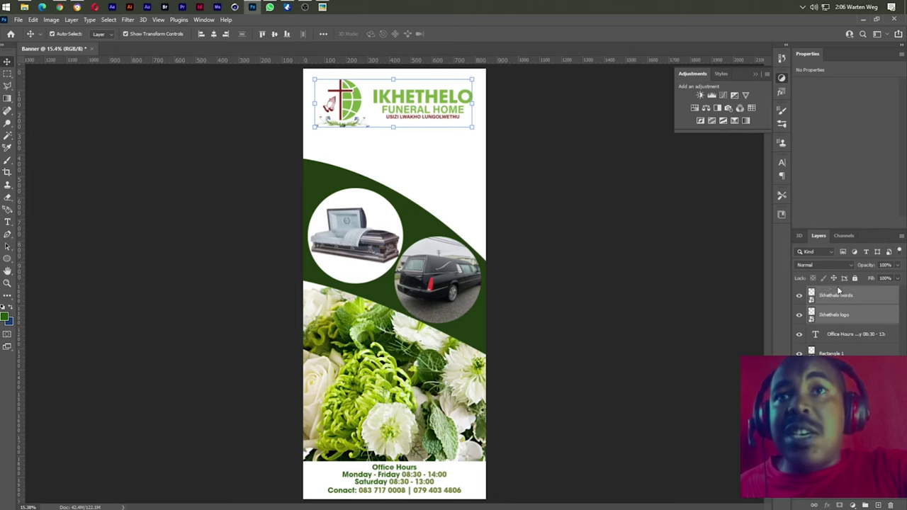
pyautogui.click(615, 162)
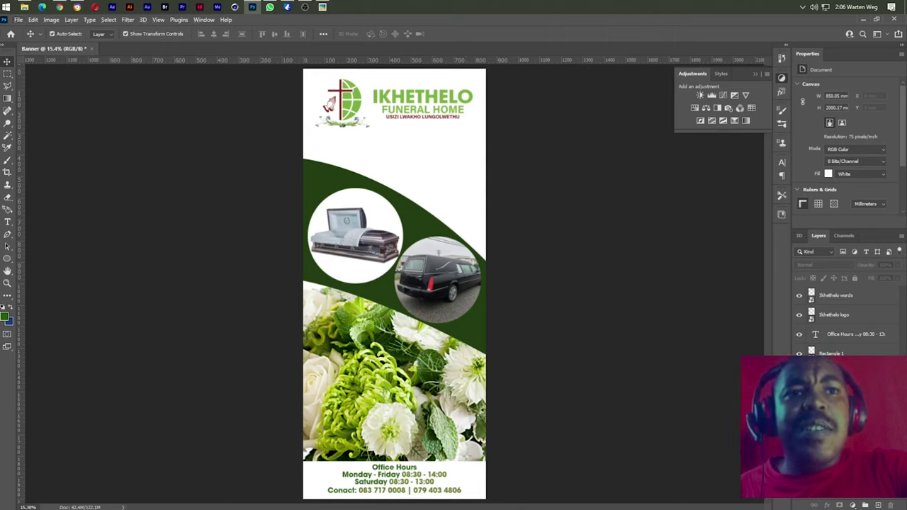
# Draw a rectangle over the banner's top section and give it a white Color Overlay
pyautogui.click(860, 495)
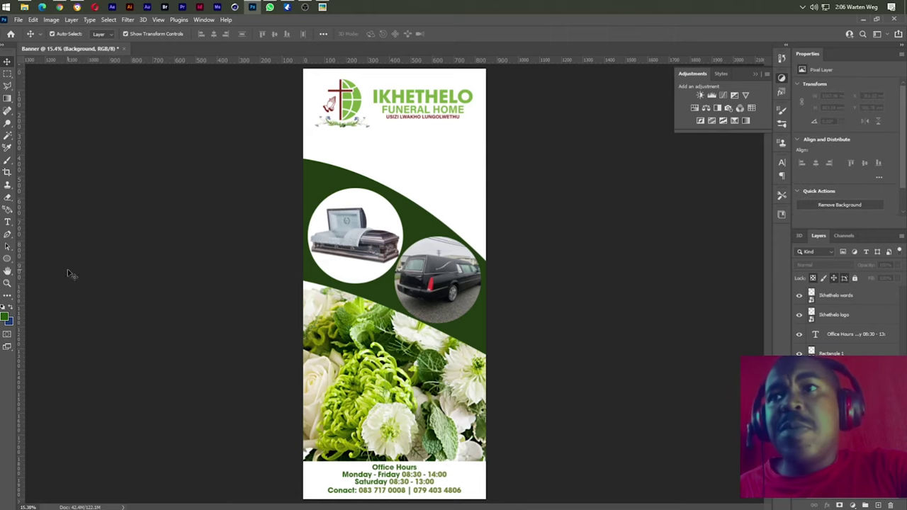
pyautogui.click(6, 262)
pyautogui.click(44, 259)
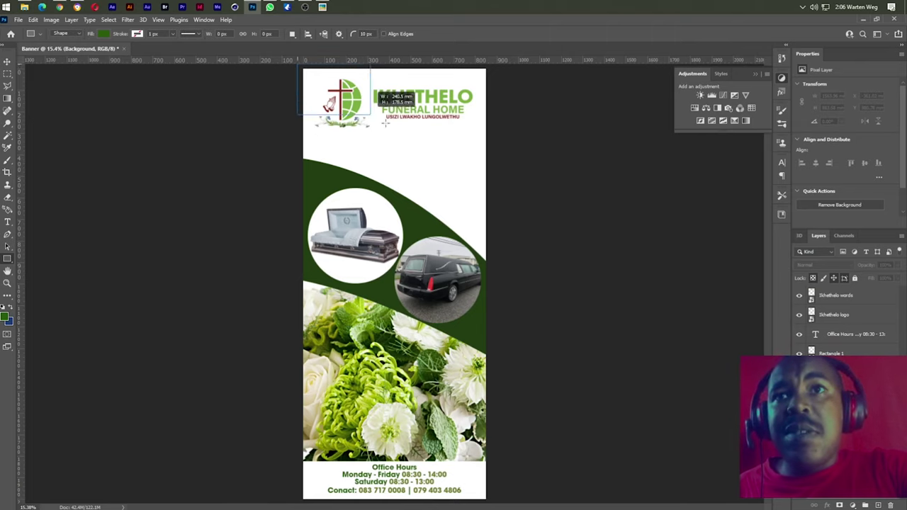
pyautogui.moveTo(297, 64); pyautogui.dragTo(501, 267)
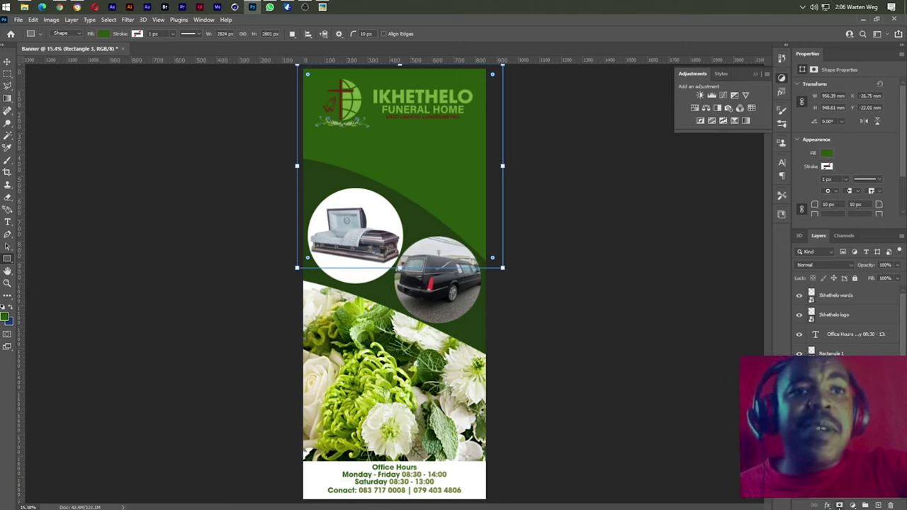
pyautogui.click(826, 505)
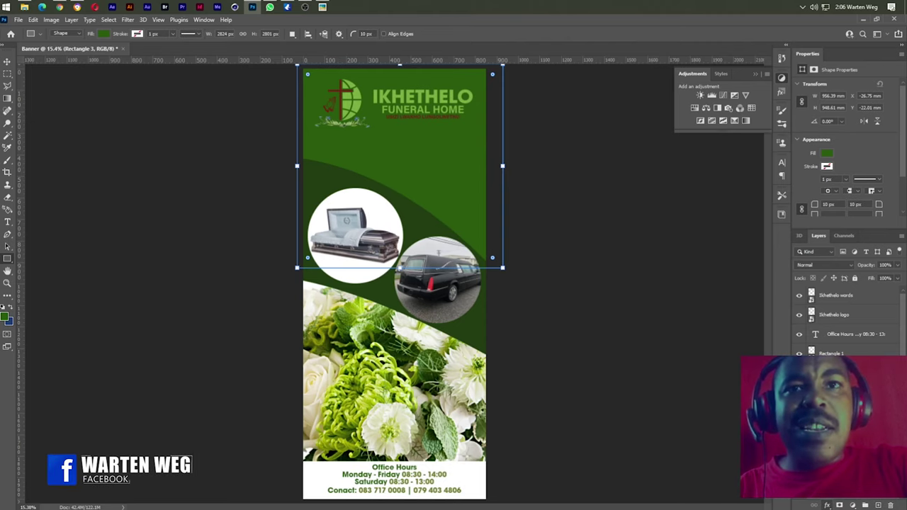
pyautogui.click(850, 457)
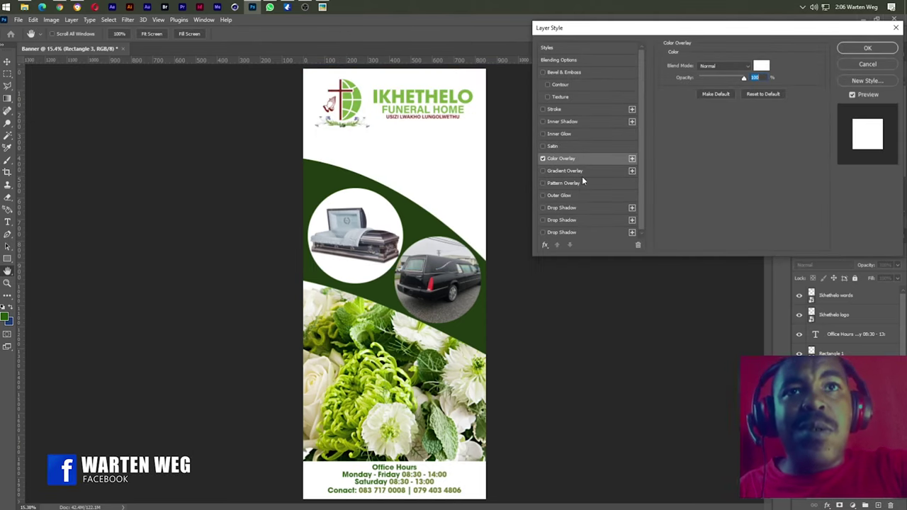
# Swap the Color Overlay for a Gradient Overlay with a light green first stop
pyautogui.click(543, 158)
pyautogui.click(543, 171)
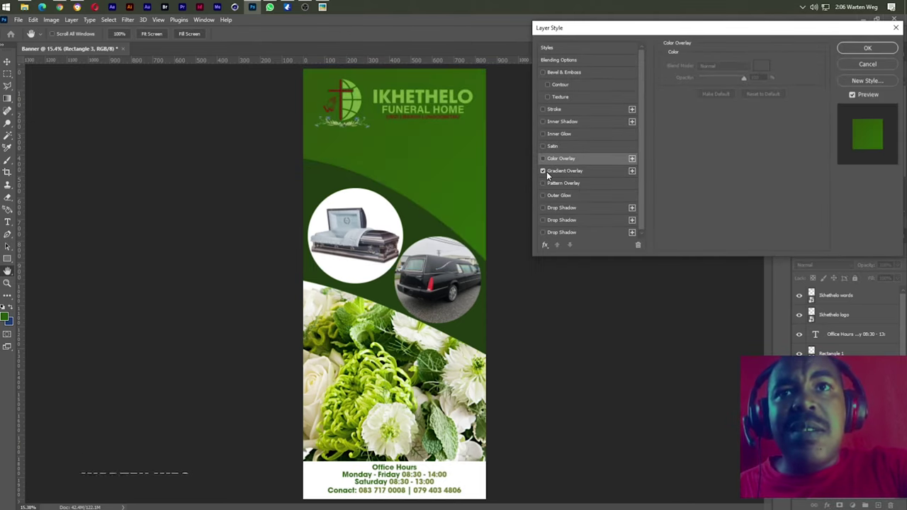
pyautogui.click(570, 170)
pyautogui.click(719, 86)
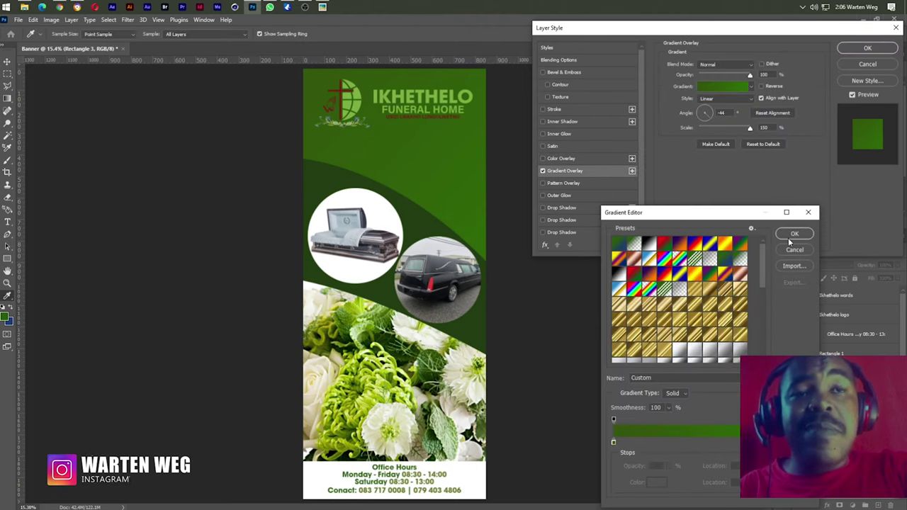
pyautogui.click(614, 443)
pyautogui.click(656, 482)
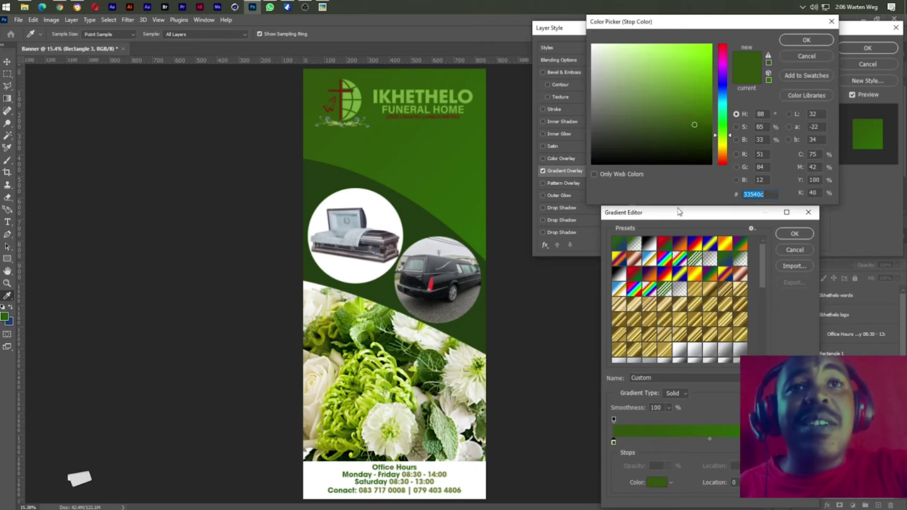
pyautogui.click(648, 54)
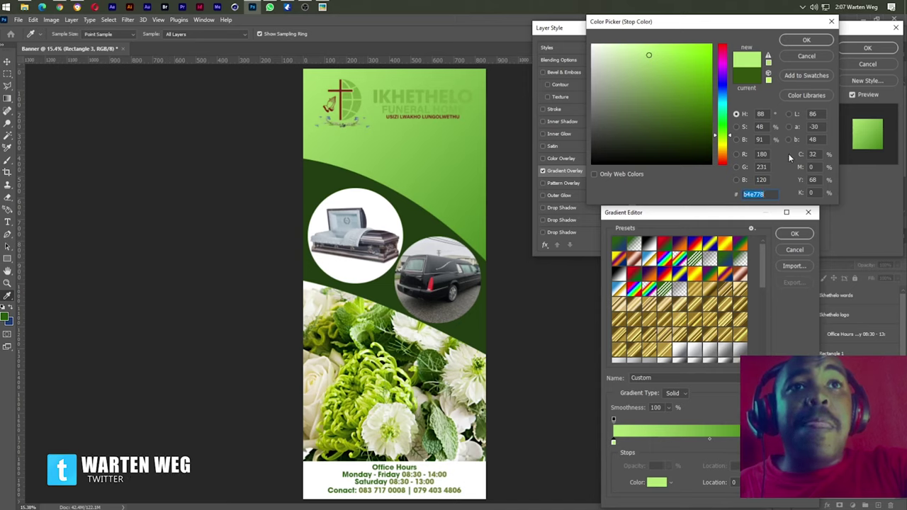
pyautogui.click(804, 39)
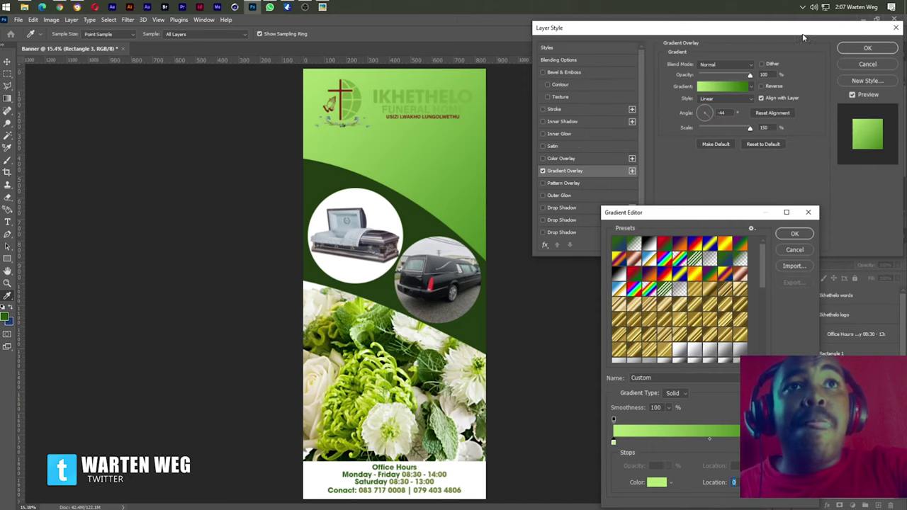
pyautogui.click(787, 235)
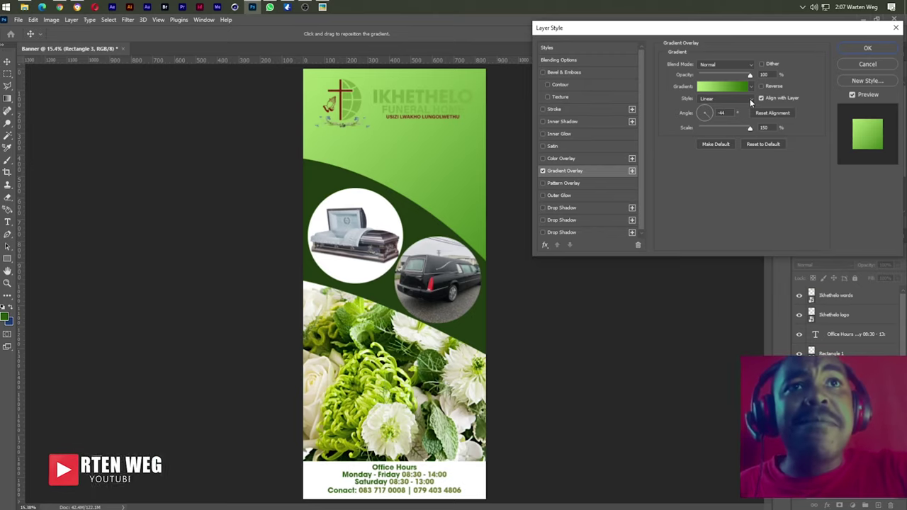
# Set the gradient angle to 90° and reverse its direction
pyautogui.click(708, 111)
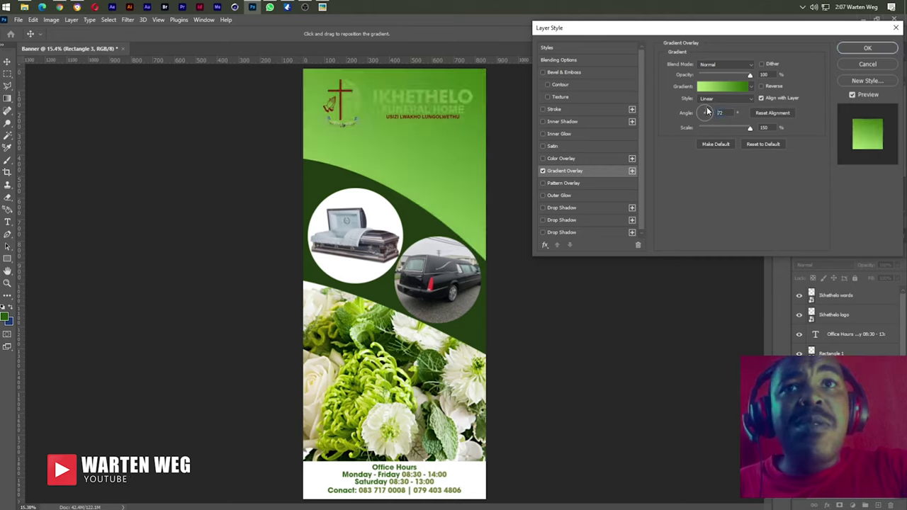
pyautogui.click(707, 111)
pyautogui.click(705, 111)
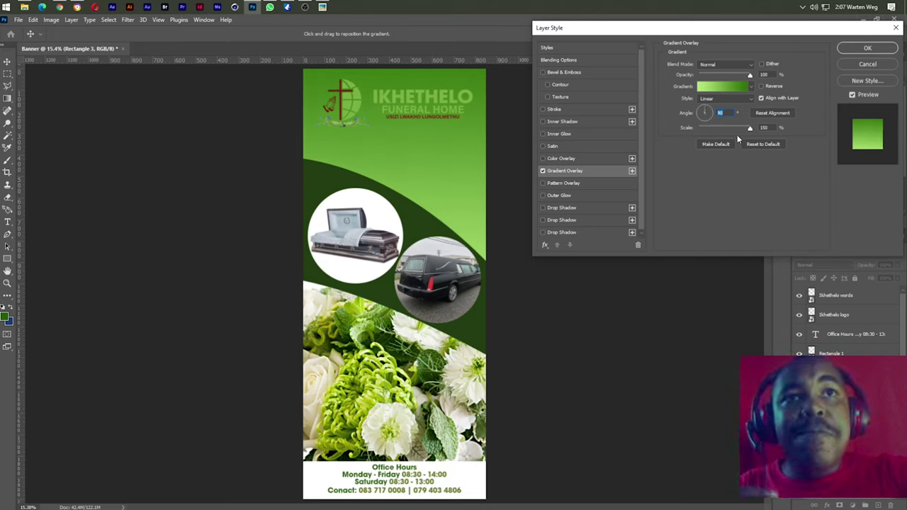
pyautogui.click(762, 86)
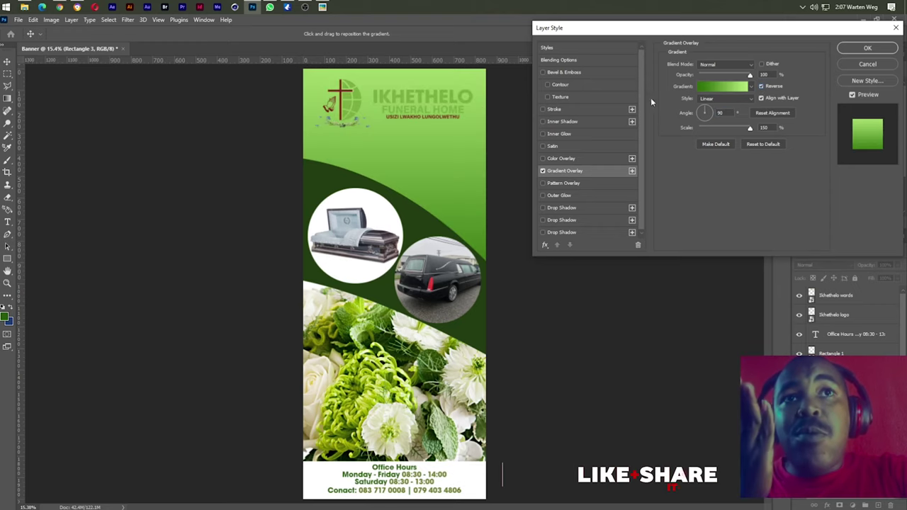
# Change the gradient stops to pale #ecf7df and green #579832 and apply the overlay
pyautogui.click(716, 88)
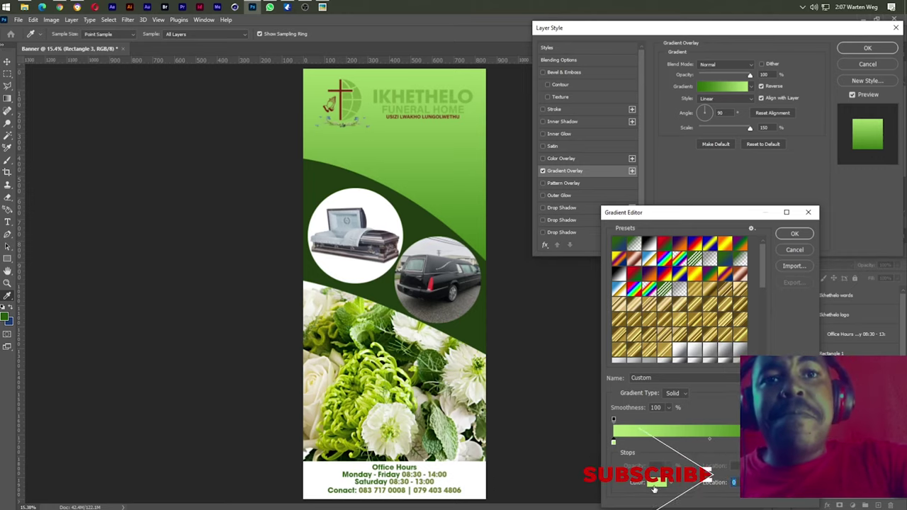
pyautogui.doubleClick(614, 445)
pyautogui.click(603, 47)
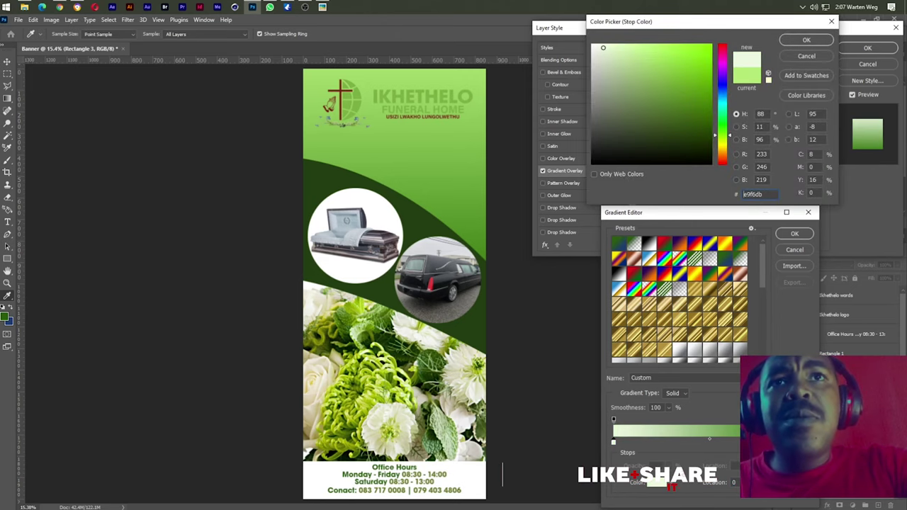
pyautogui.click(805, 40)
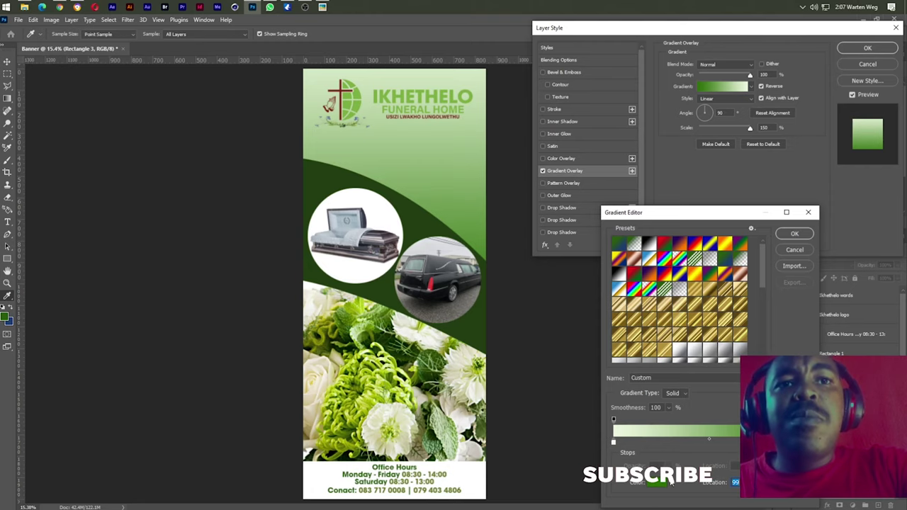
pyautogui.doubleClick(709, 441)
pyautogui.click(672, 92)
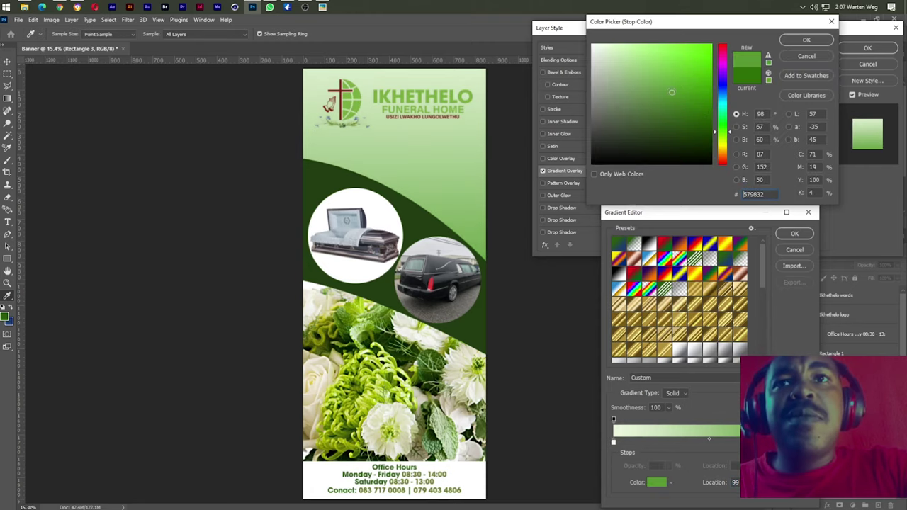
pyautogui.click(805, 39)
pyautogui.click(795, 233)
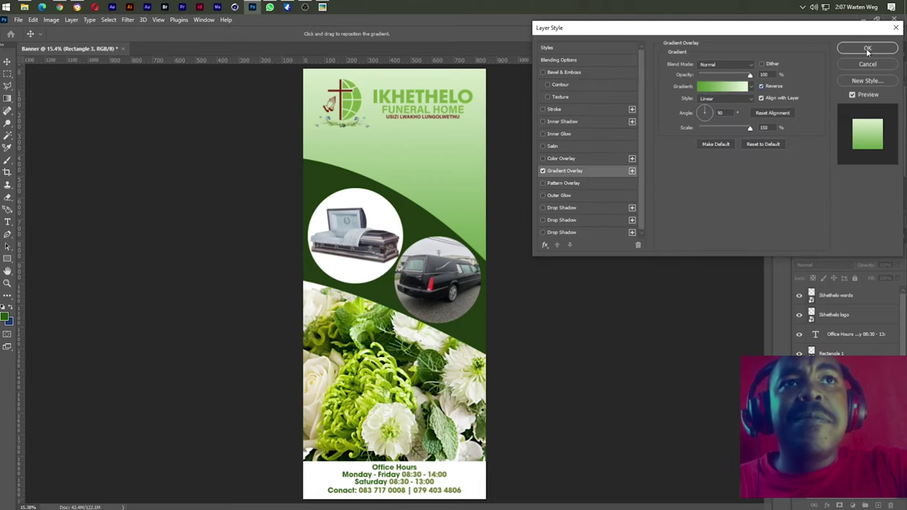
pyautogui.click(866, 48)
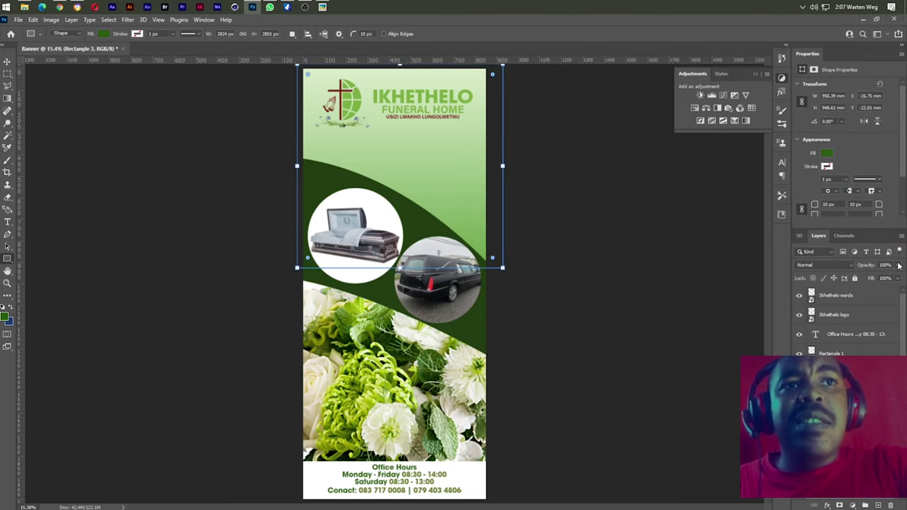
# Lower the header rectangle's opacity to 55%
pyautogui.moveTo(879, 279); pyautogui.dragTo(877, 278)
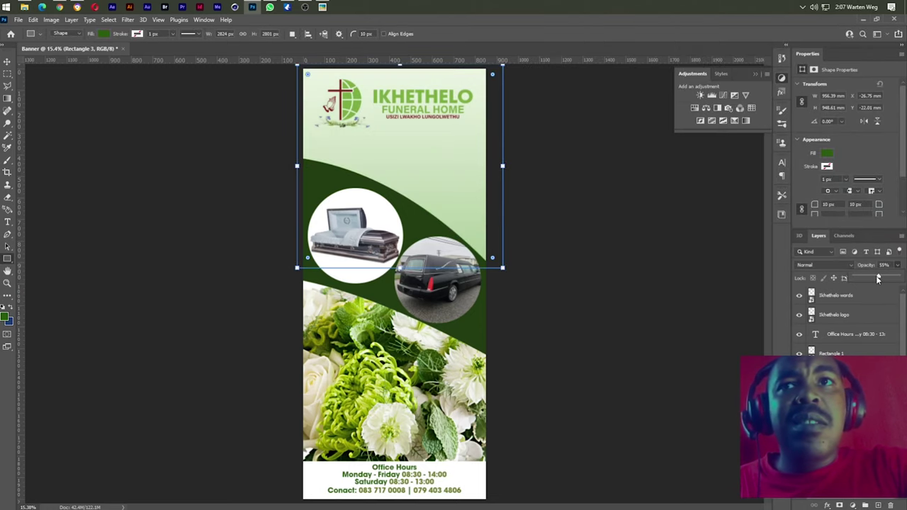
pyautogui.scroll(-1, 801, 292)
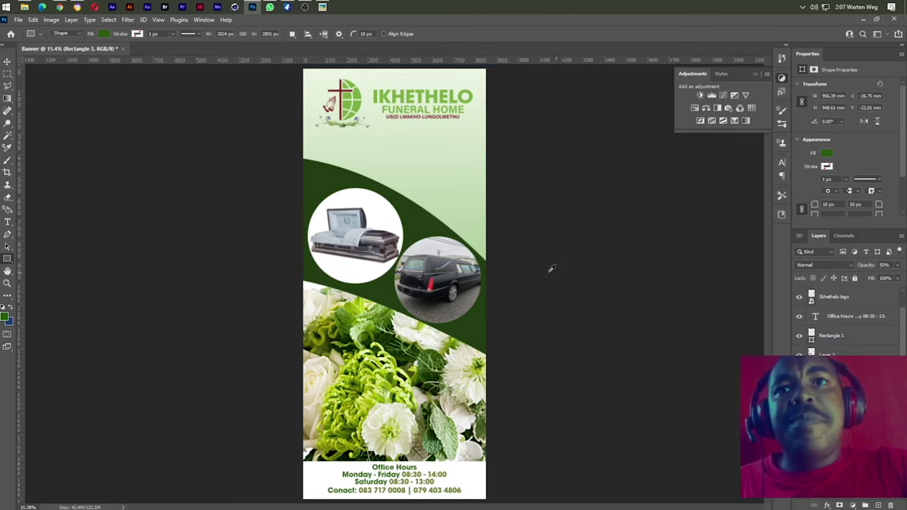
pyautogui.scroll(-2, 551, 269)
pyautogui.scroll(1, 551, 269)
pyautogui.scroll(-1, 551, 268)
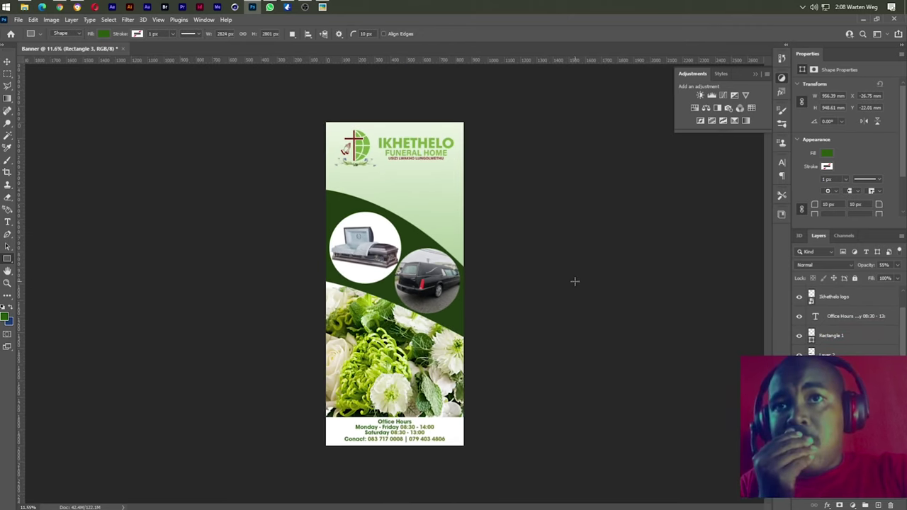
# Select both the Ikhethelo logo and Ikhethelo words layers
pyautogui.click(858, 303)
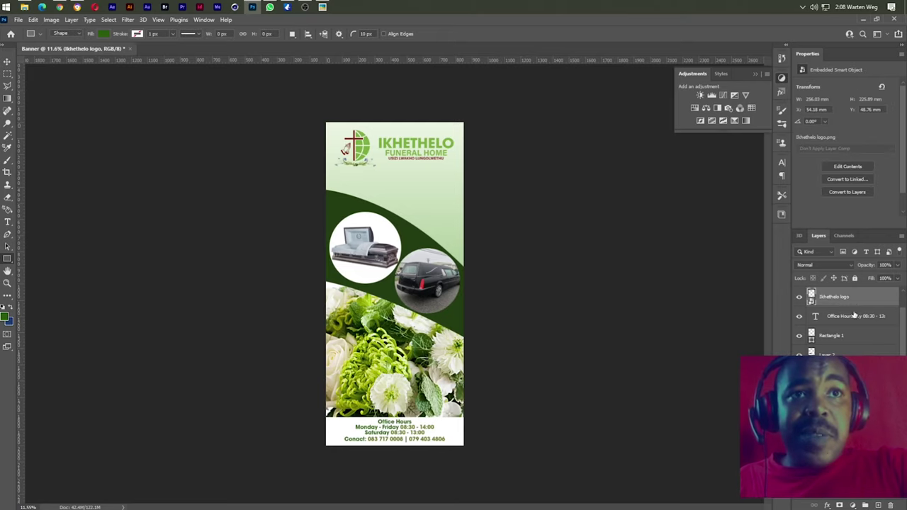
pyautogui.scroll(1, 852, 316)
pyautogui.click(844, 303)
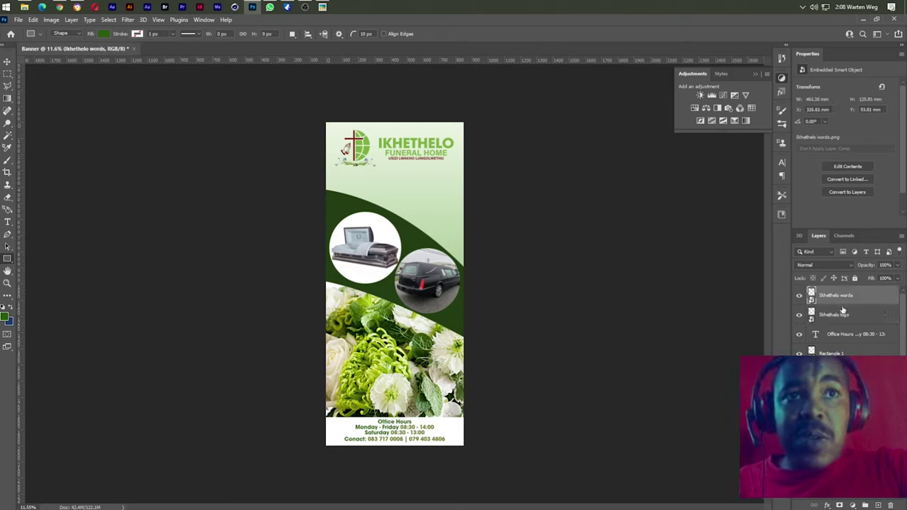
pyautogui.keyDown('shift'); pyautogui.click(842, 313); pyautogui.keyUp('shift')
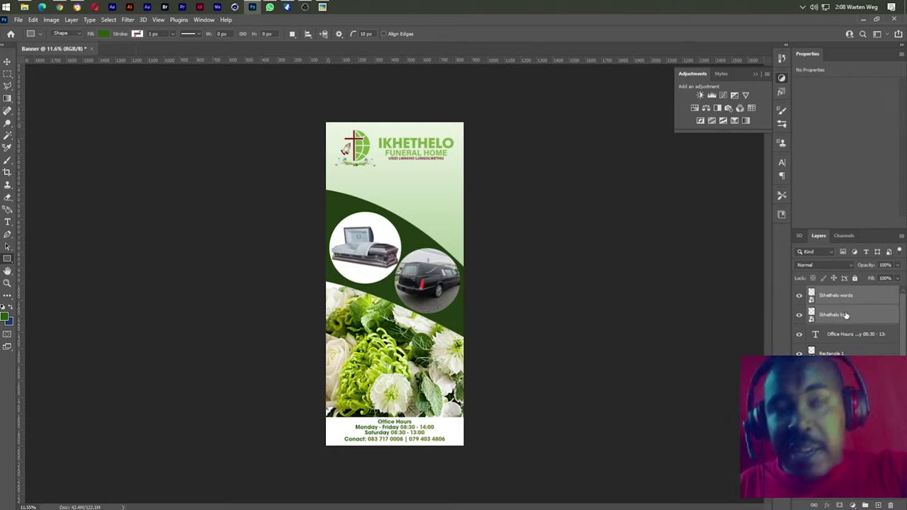
# Group the logo and words layers, duplicate the group, and set the group's blend mode to Multiply
pyautogui.hotkey('ctrl', 'g')
pyautogui.hotkey('ctrl', 'j')
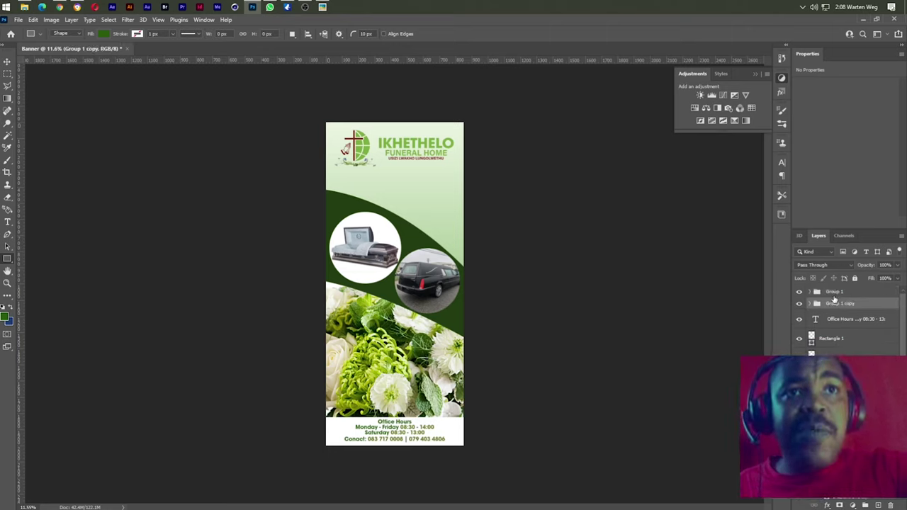
pyautogui.click(825, 265)
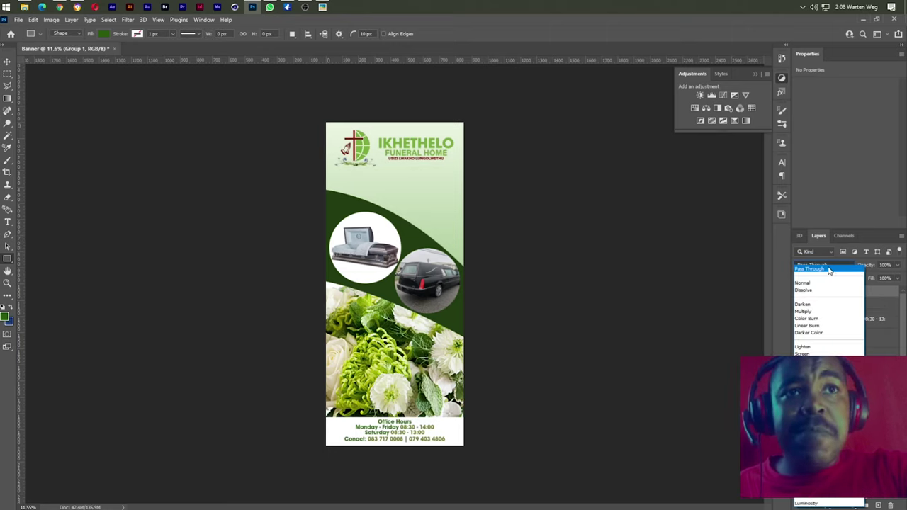
pyautogui.click(807, 313)
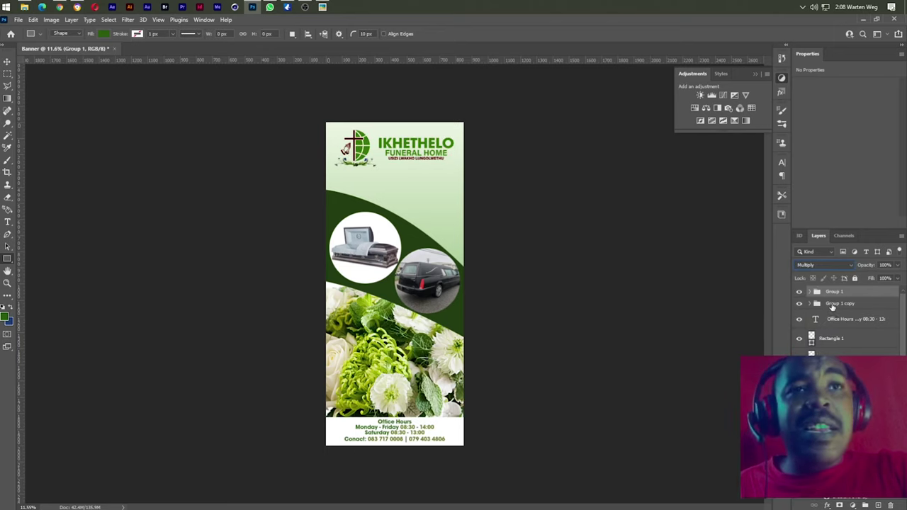
pyautogui.click(7, 62)
pyautogui.click(514, 149)
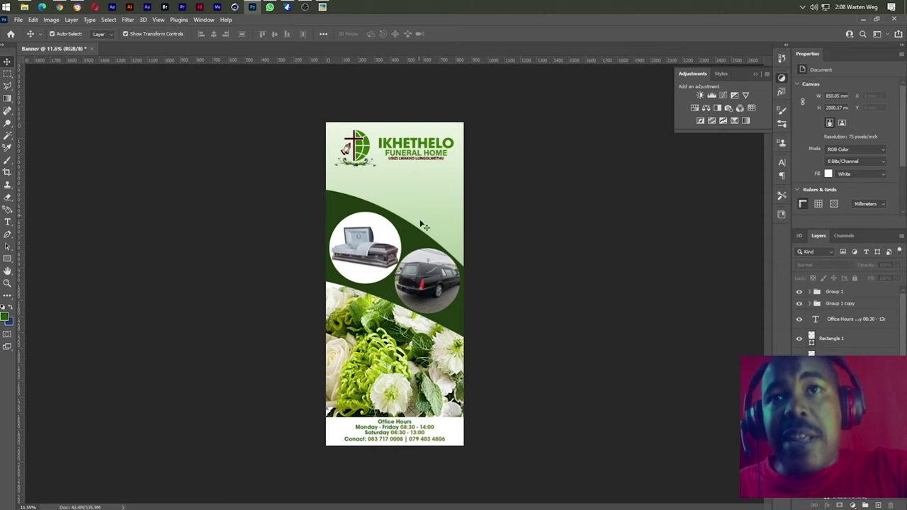
pyautogui.scroll(1, 440, 256)
pyautogui.scroll(1, 440, 257)
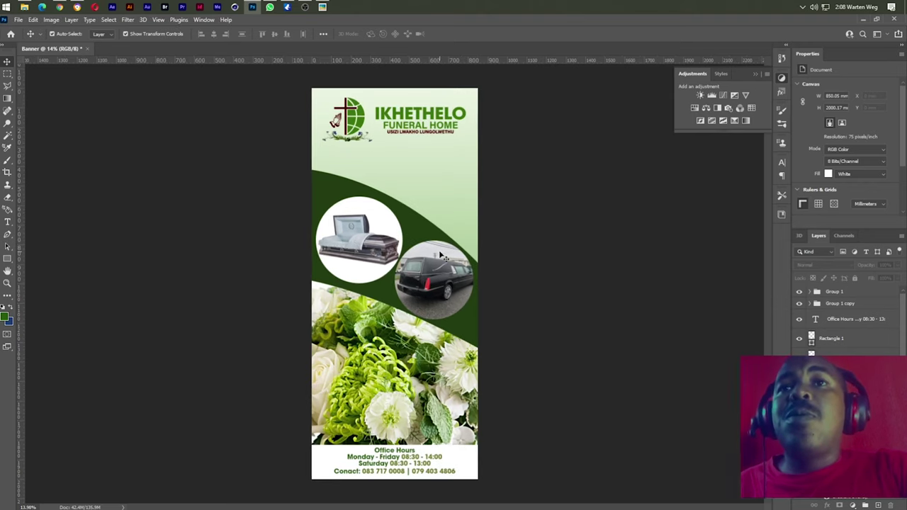